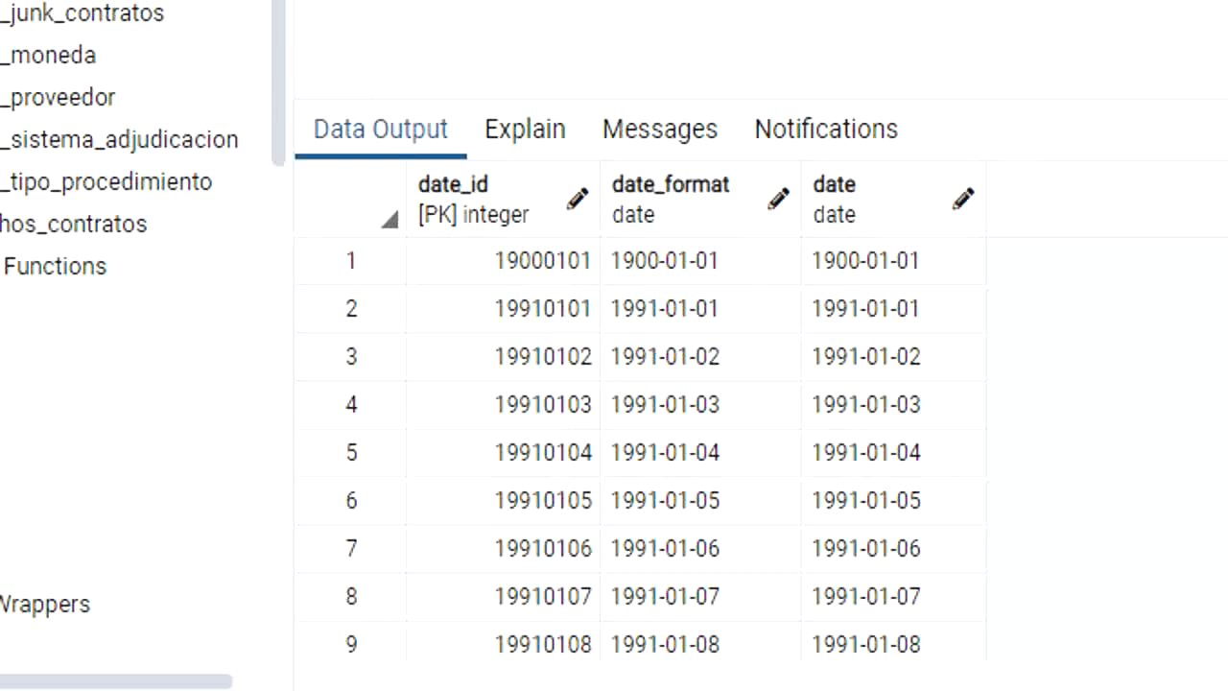
Step: Inspect the column definitions of the dim_categoria table in its properties
{"action": "right_click", "coordinate": [67, 2]}
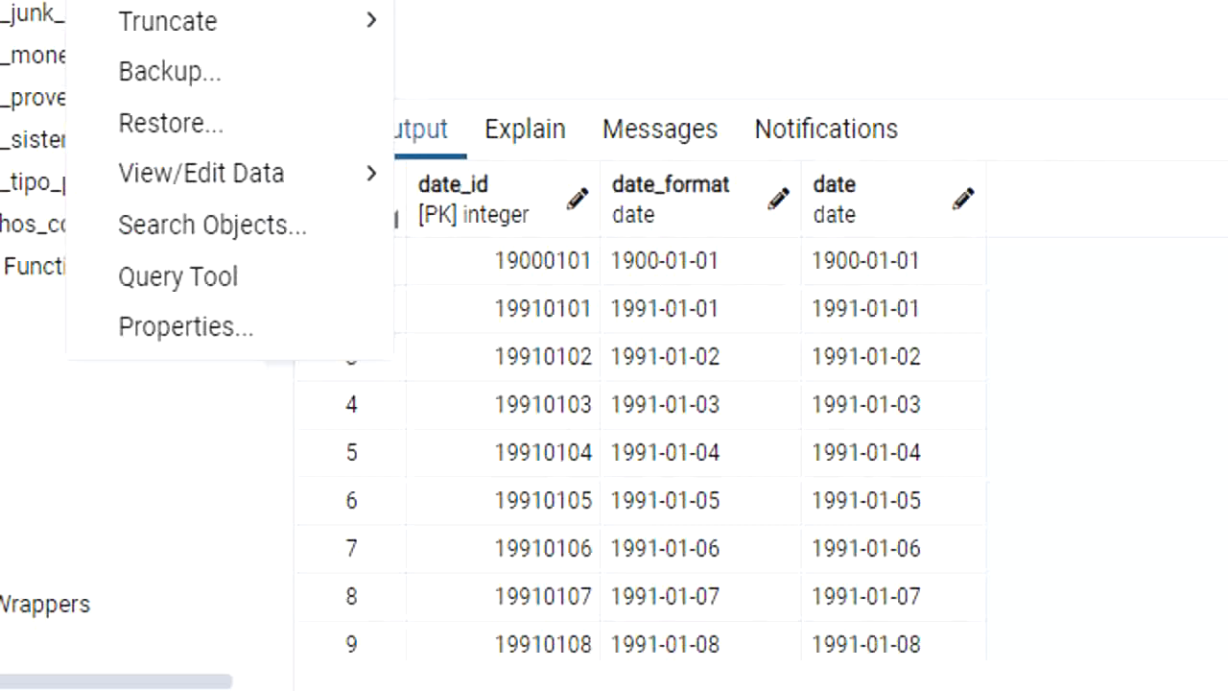
{"action": "mouse_move", "coordinate": [254, 329]}
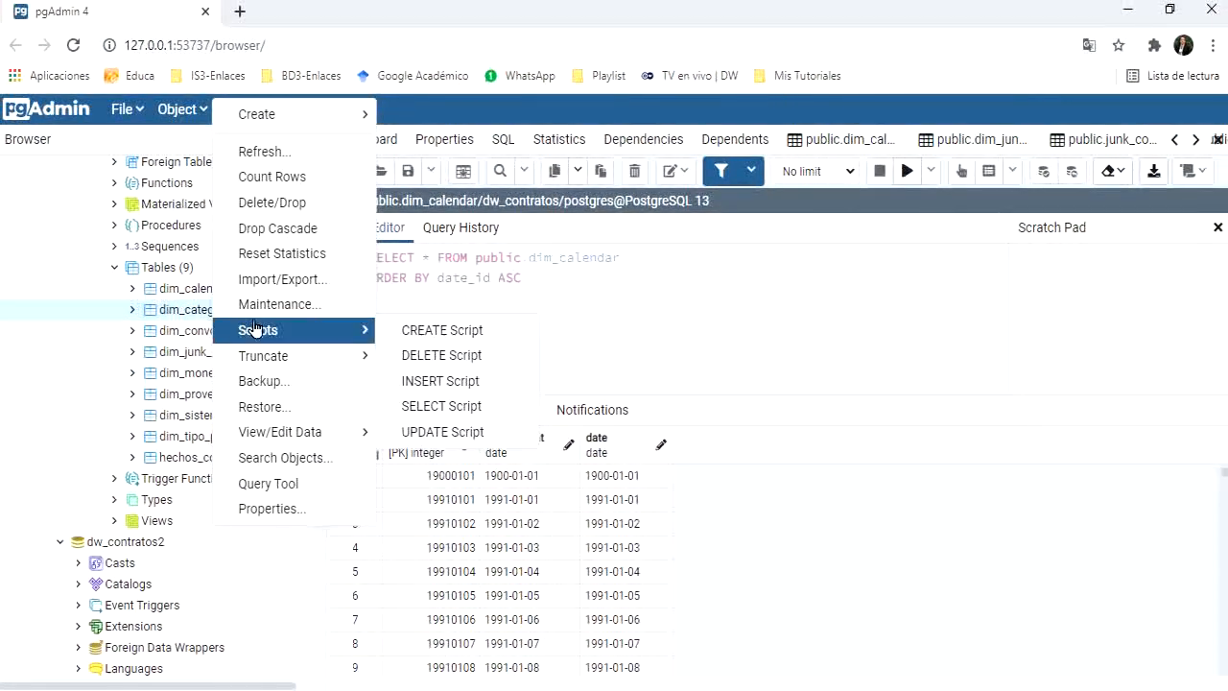
{"action": "left_click", "coordinate": [275, 509]}
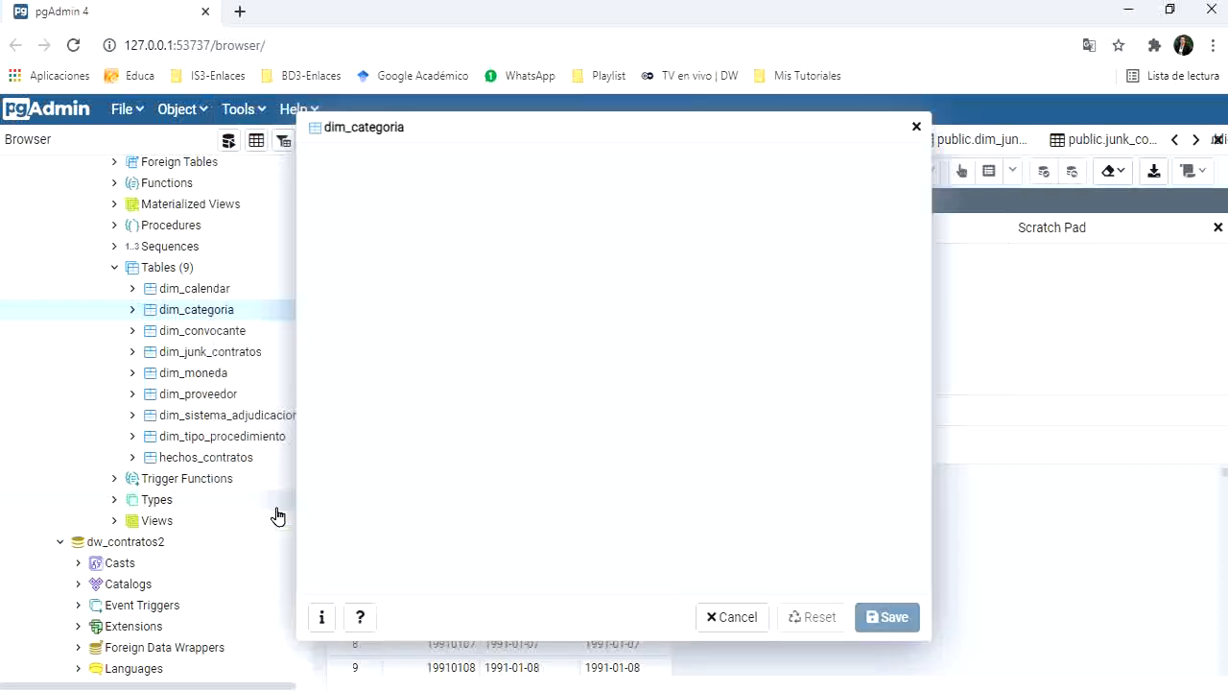
{"action": "left_click", "coordinate": [394, 159]}
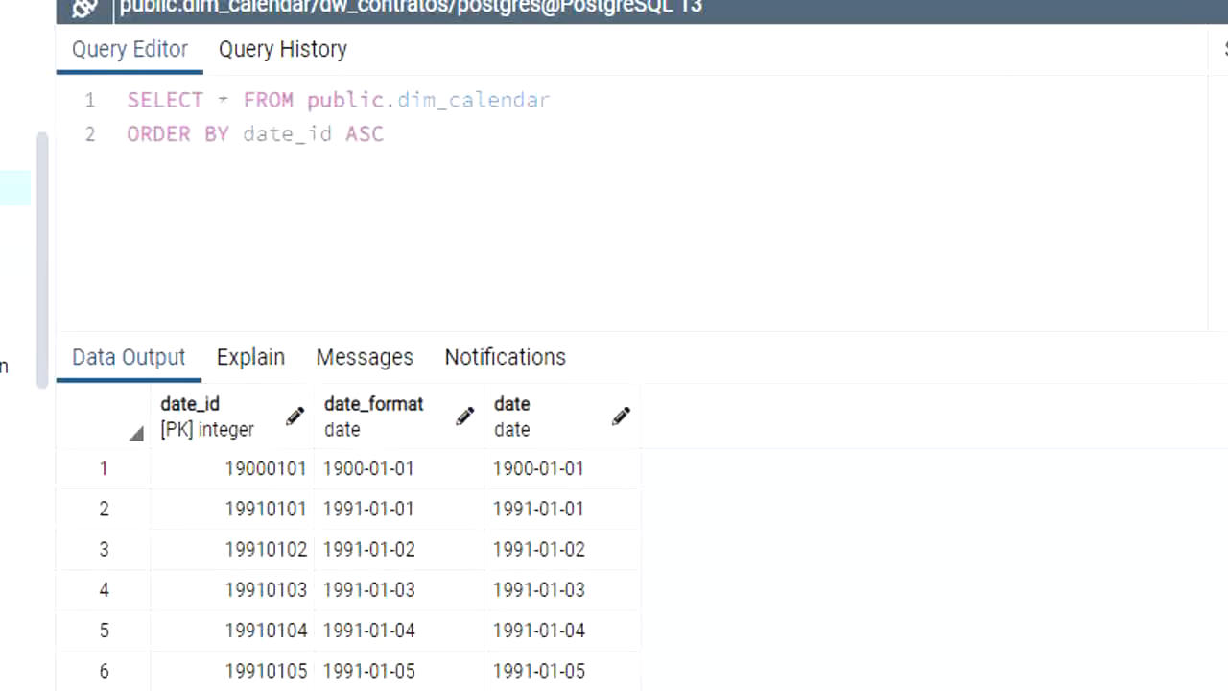
Step: Inspect the column definitions of the dim_junk_contratos table in its properties
{"action": "right_click", "coordinate": [200, 355]}
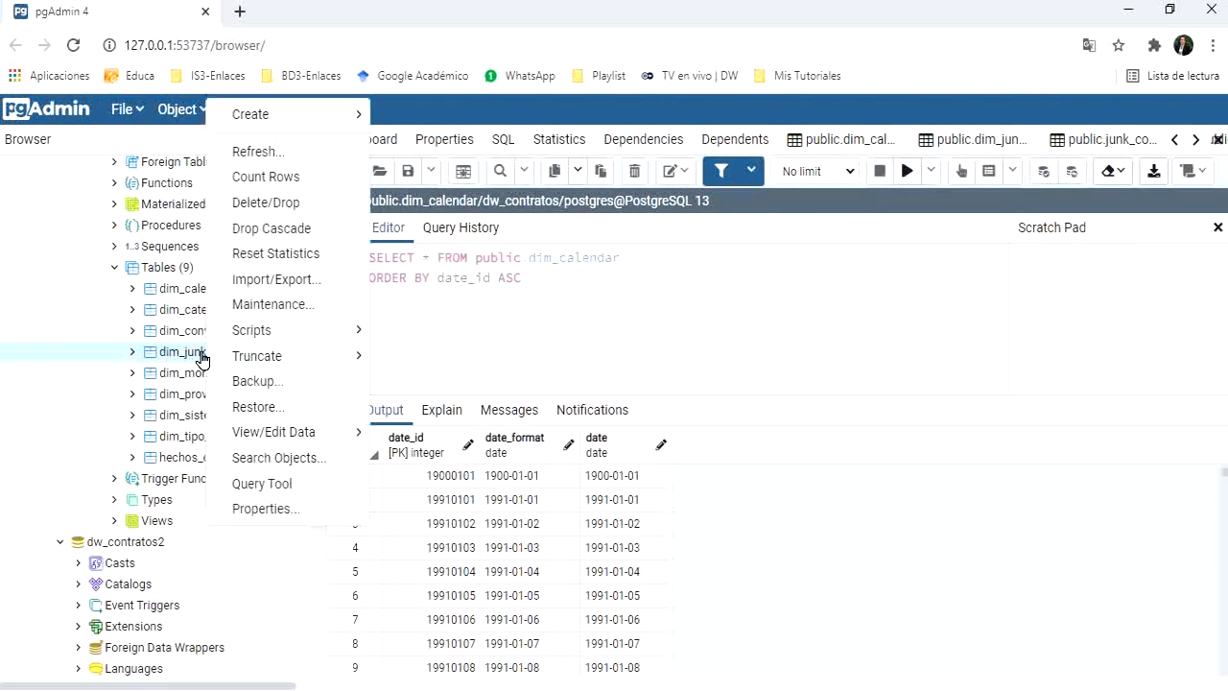
{"action": "left_click", "coordinate": [273, 511]}
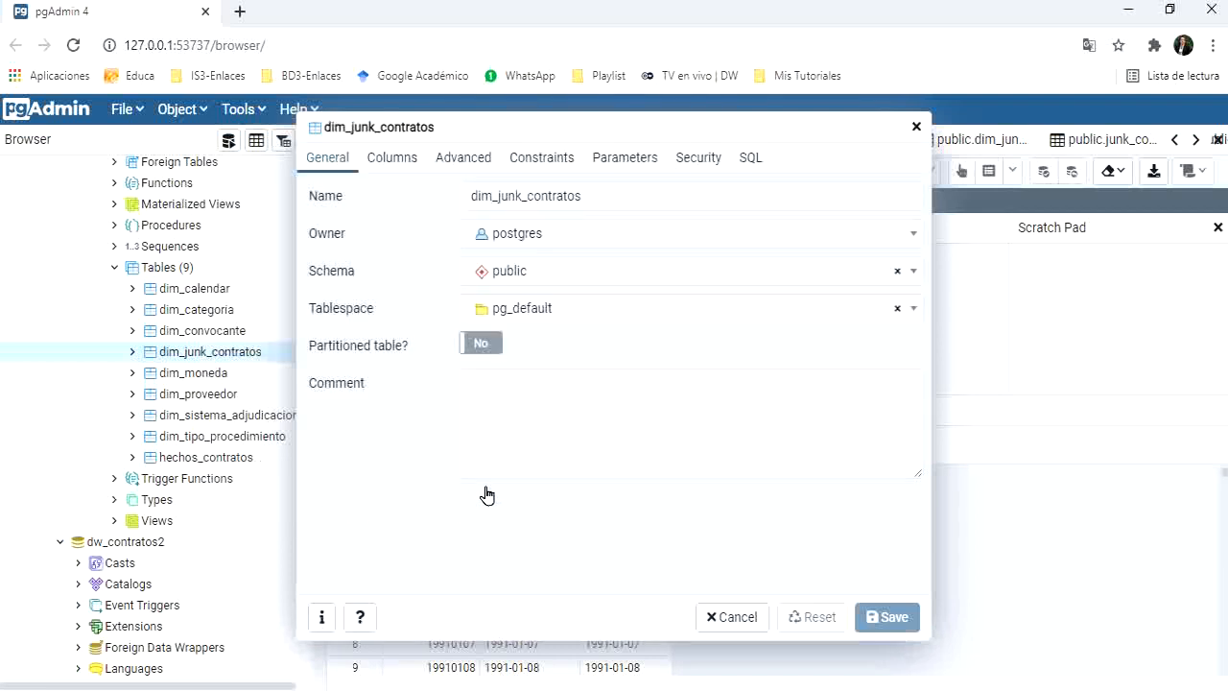
{"action": "left_click", "coordinate": [393, 160]}
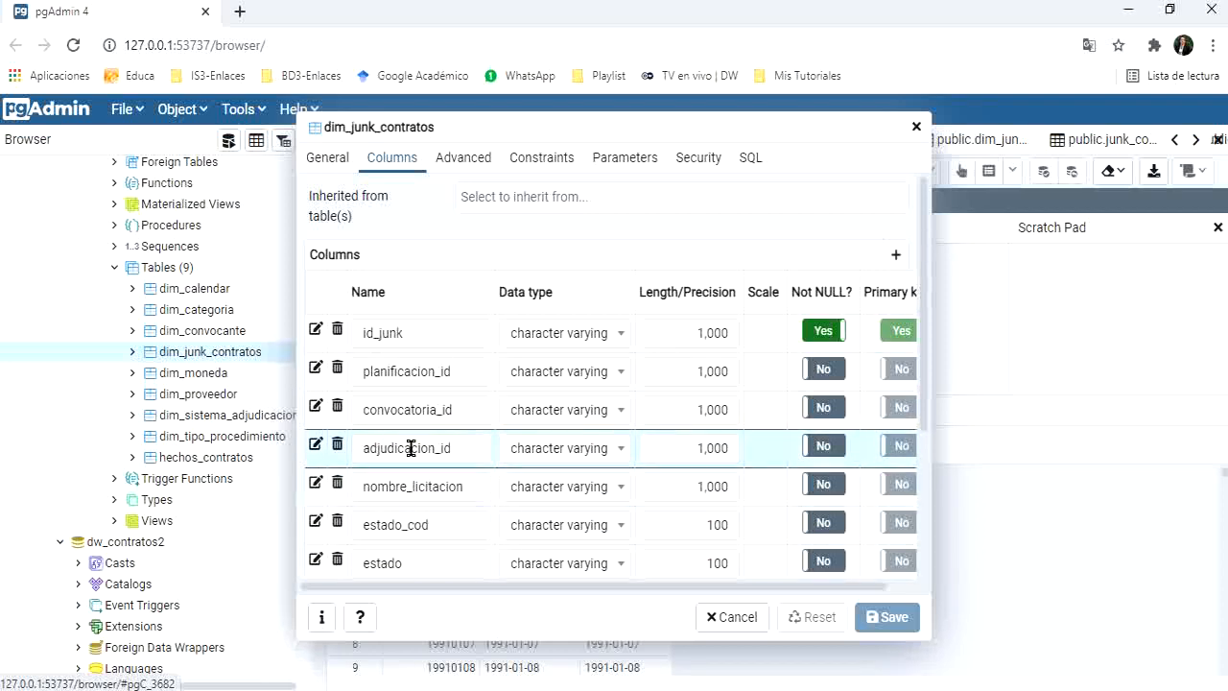
Step: Switch to contratos_2016.csv in LibreOffice Calc and copy the header row A1:T1
{"action": "key", "text": "alt+Tab"}
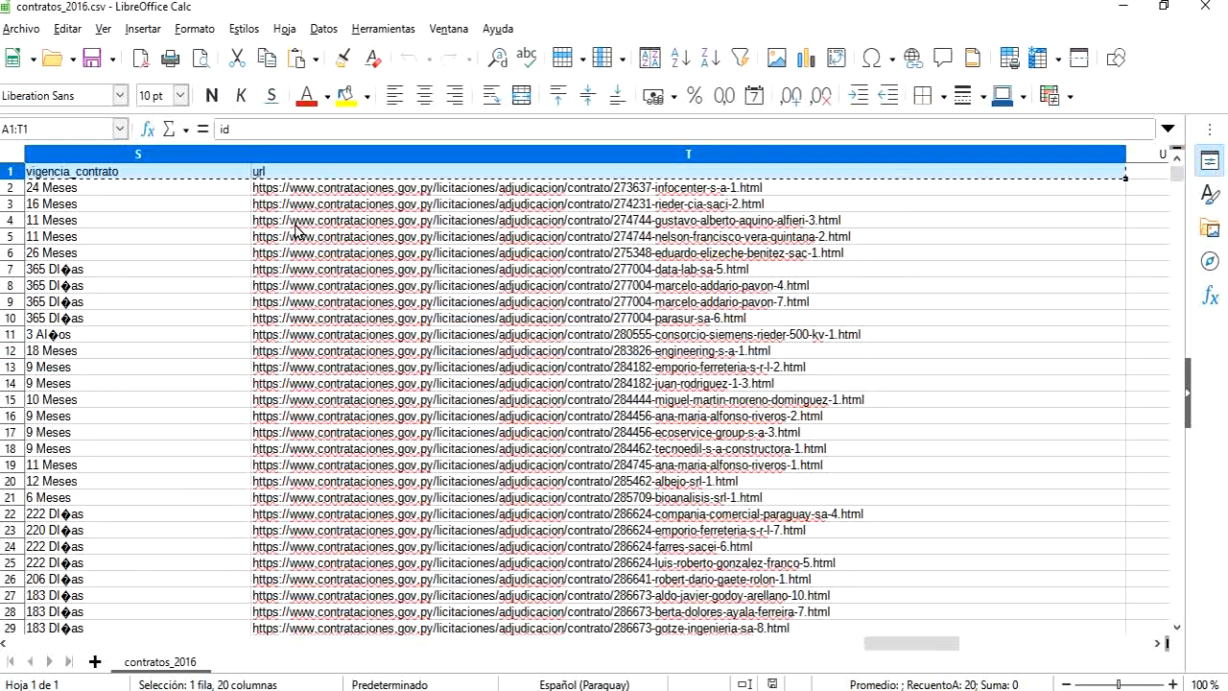
{"action": "left_click", "coordinate": [463, 188]}
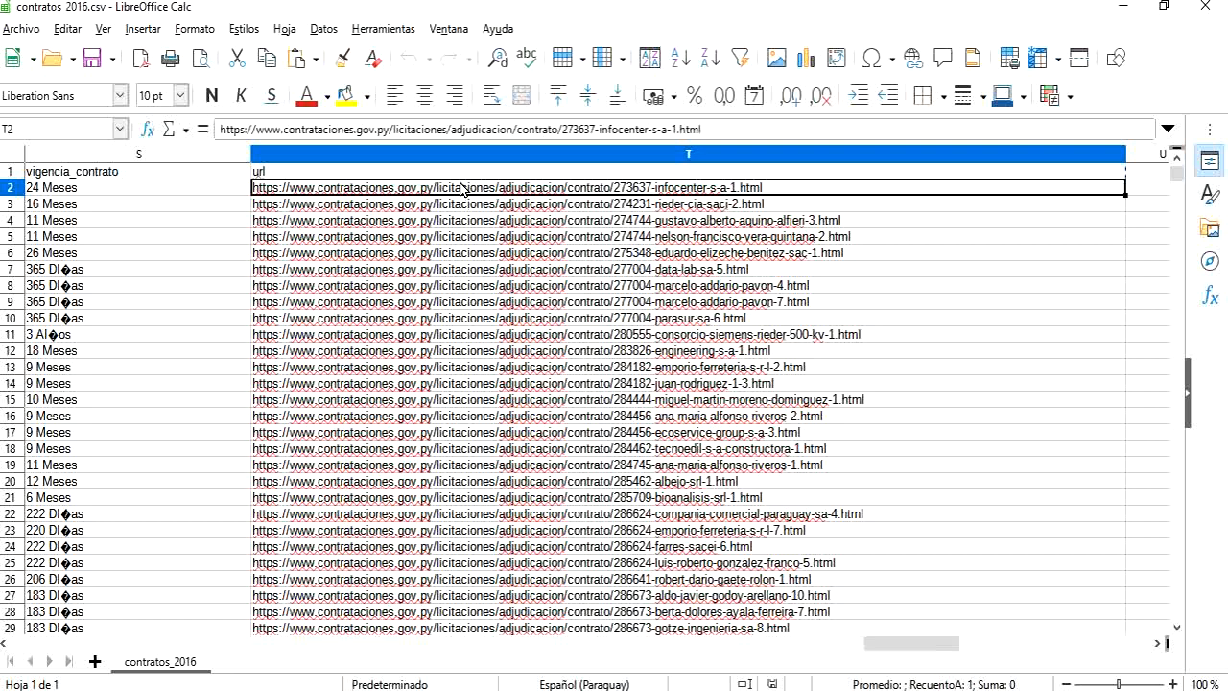
{"action": "key", "text": "ctrl+Home"}
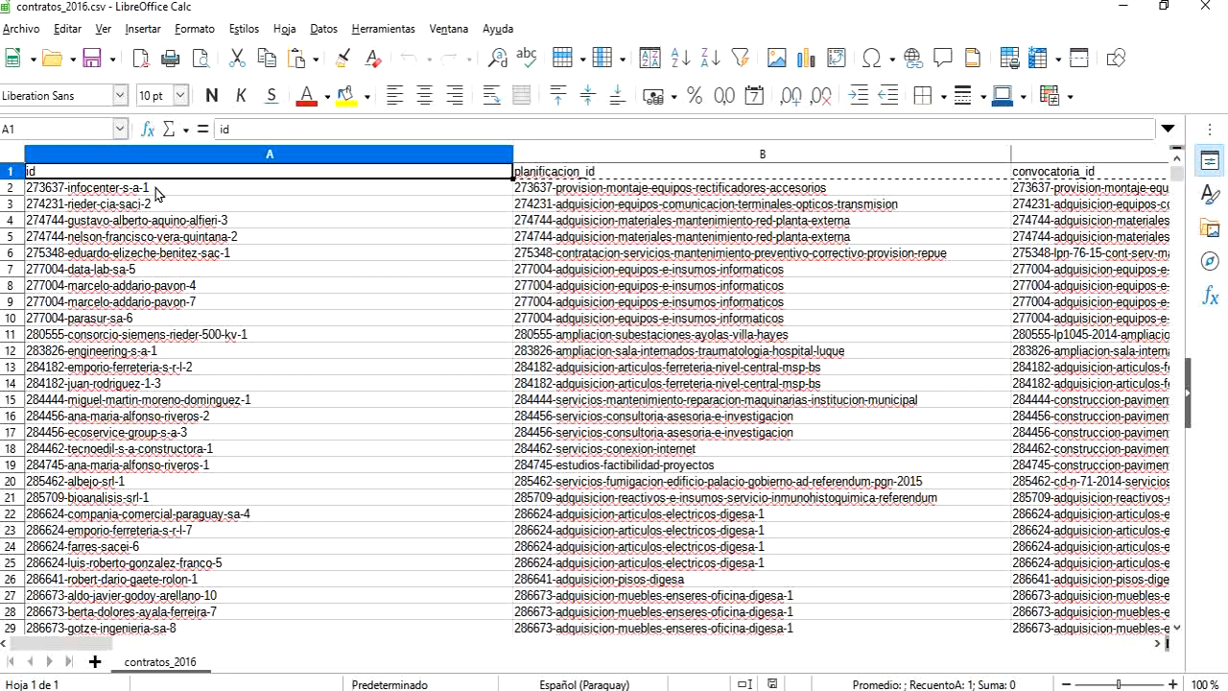
{"action": "left_click", "coordinate": [124, 192]}
{"action": "left_click", "coordinate": [103, 173]}
{"action": "key", "text": "shift+Right"}
{"action": "key", "text": "shift+Right"}
{"action": "key", "text": "shift+Right"}
{"action": "key", "text": "shift+Right"}
{"action": "key", "text": "shift+Right"}
{"action": "key", "text": "shift+Right"}
{"action": "key", "text": "shift+Right"}
{"action": "key", "text": "shift+Right"}
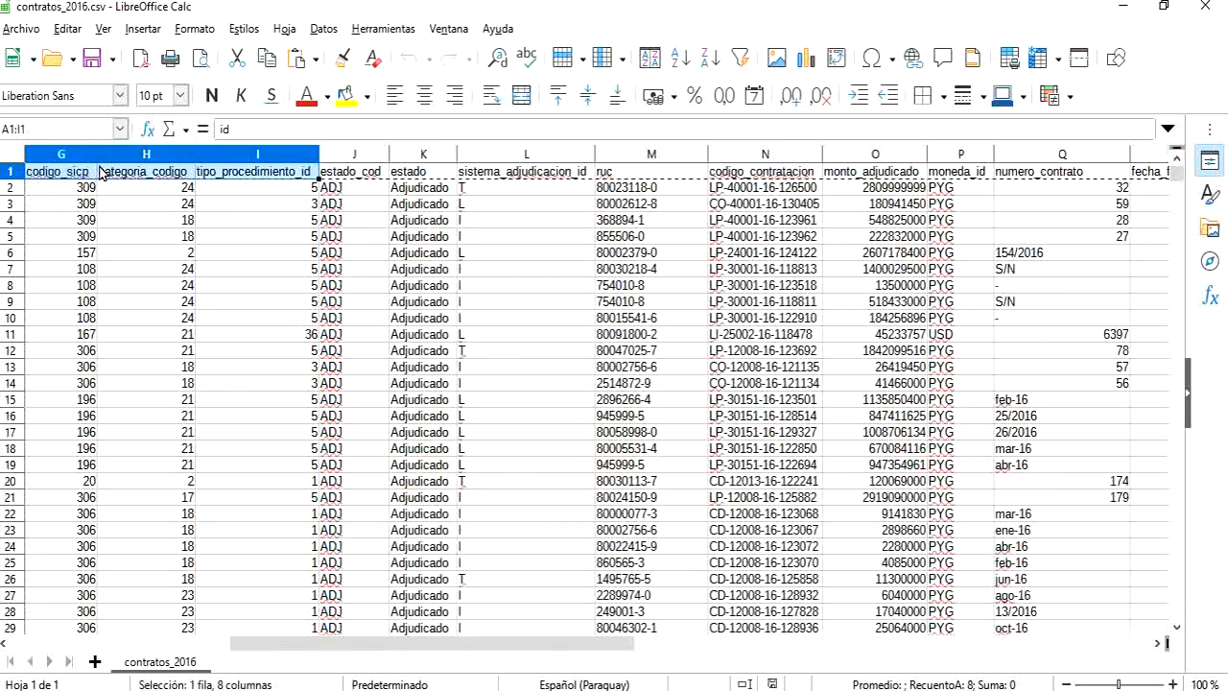
{"action": "key", "text": "shift+Right"}
{"action": "key", "text": "shift+Right"}
{"action": "key", "text": "shift+Right"}
{"action": "key", "text": "shift+Right"}
{"action": "key", "text": "shift+Right"}
{"action": "key", "text": "shift+Right"}
{"action": "key", "text": "shift+Right"}
{"action": "key", "text": "shift+Right"}
{"action": "key", "text": "shift+Right"}
{"action": "key", "text": "shift+Right"}
{"action": "key", "text": "shift+Right"}
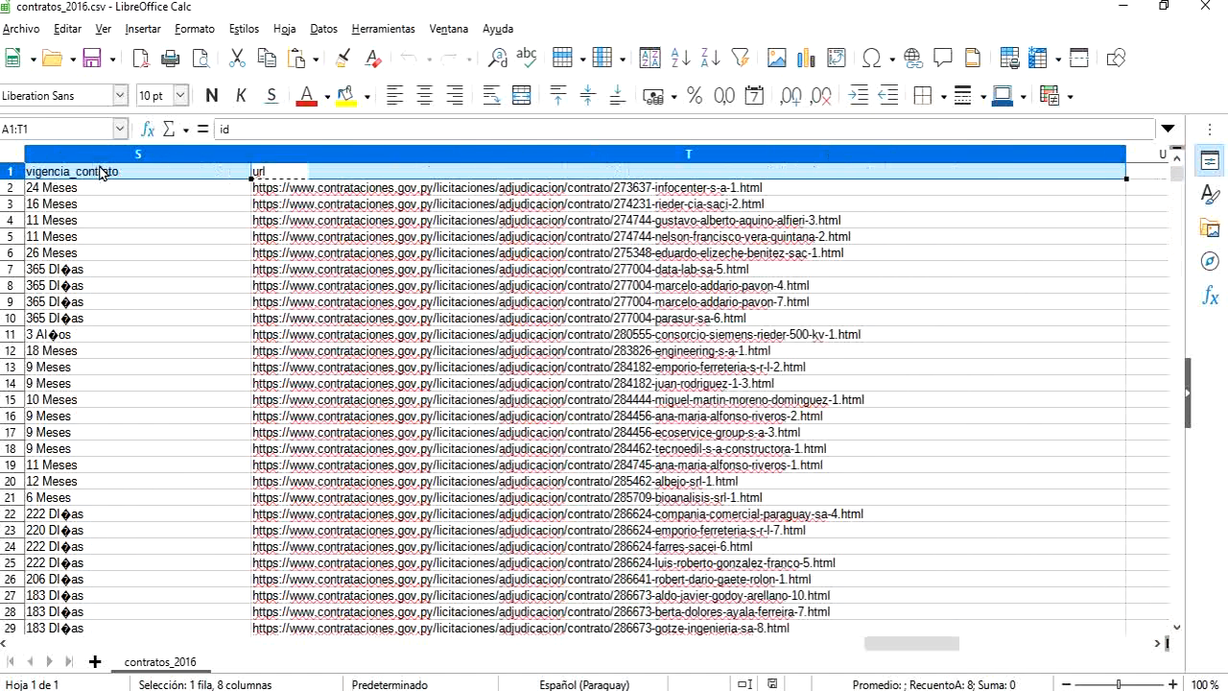
{"action": "key", "text": "ctrl+c"}
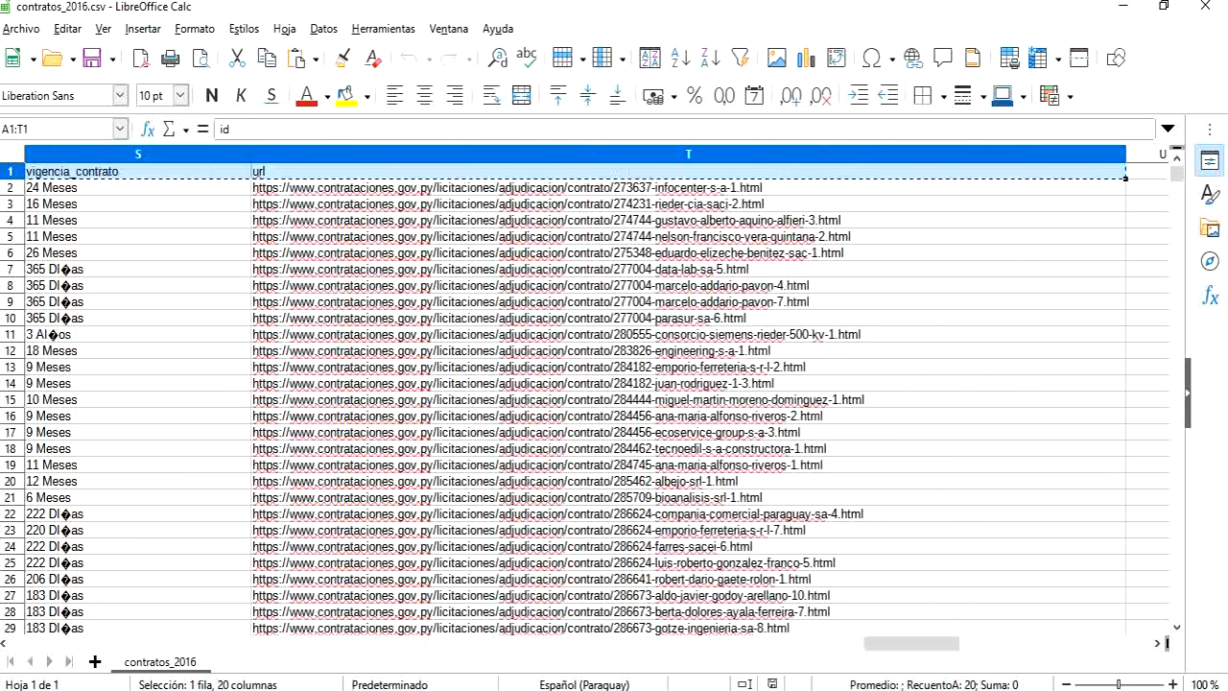
Step: Paste the copied headers transposed from A1 down in the blank untitled spreadsheet, and fit column A to its contents
{"action": "left_click", "coordinate": [701, 611]}
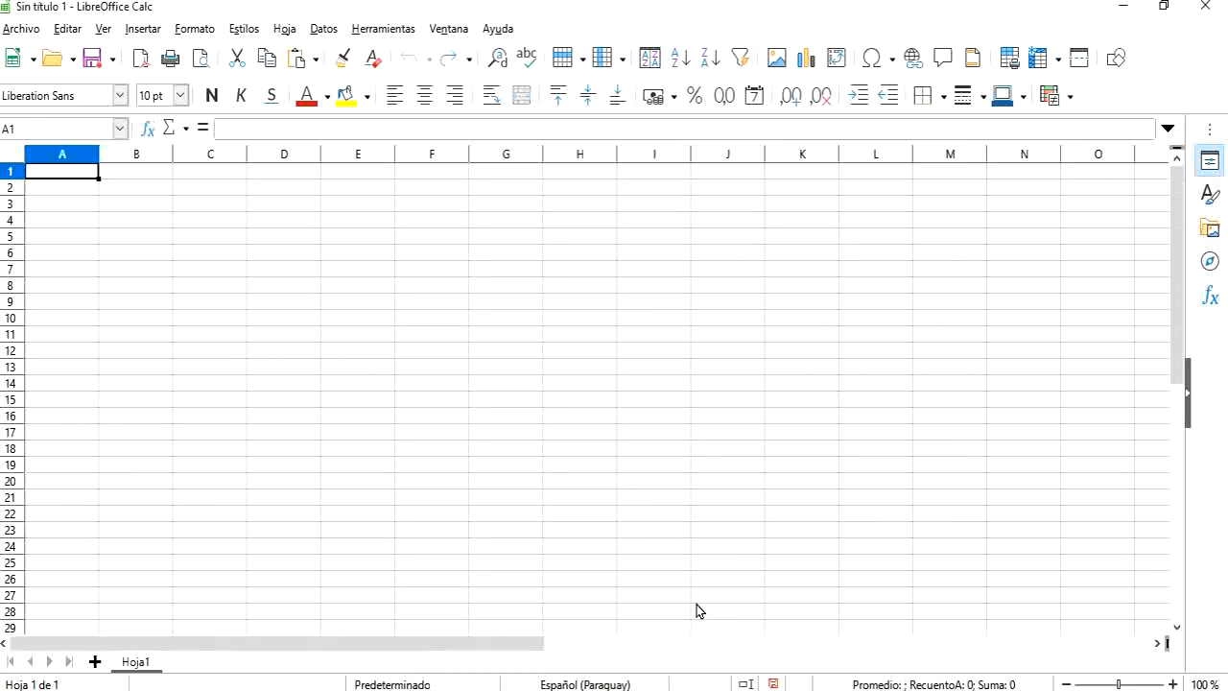
{"action": "left_click", "coordinate": [68, 29]}
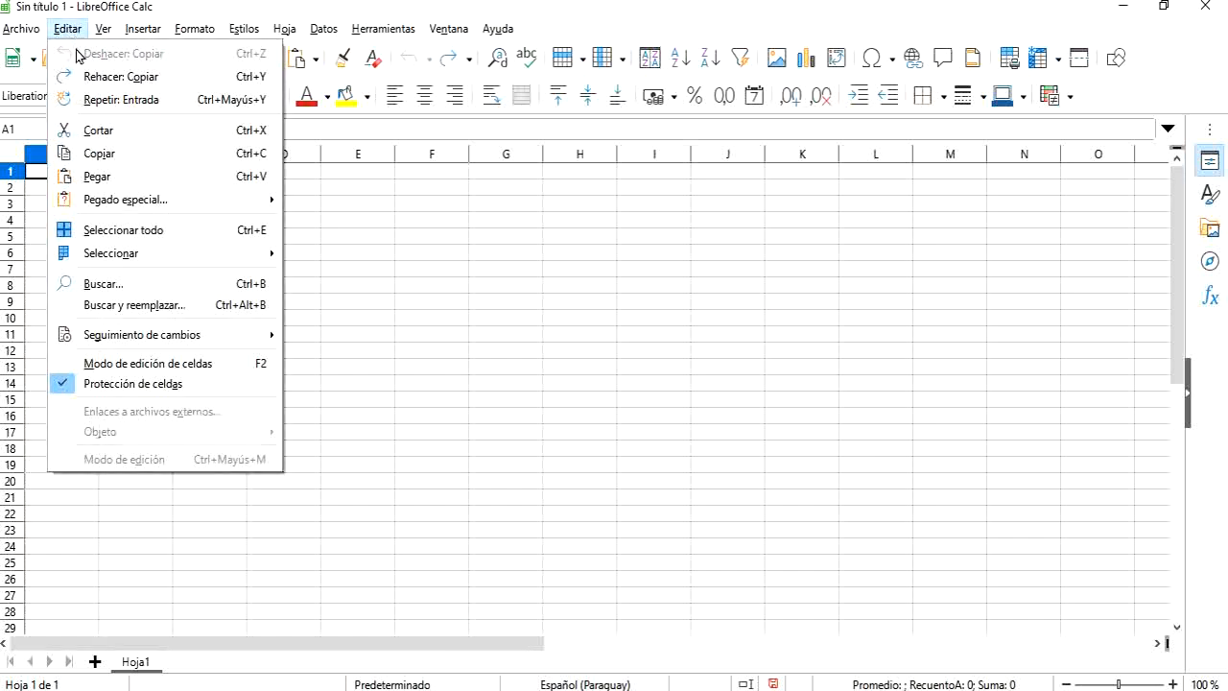
{"action": "mouse_move", "coordinate": [206, 209]}
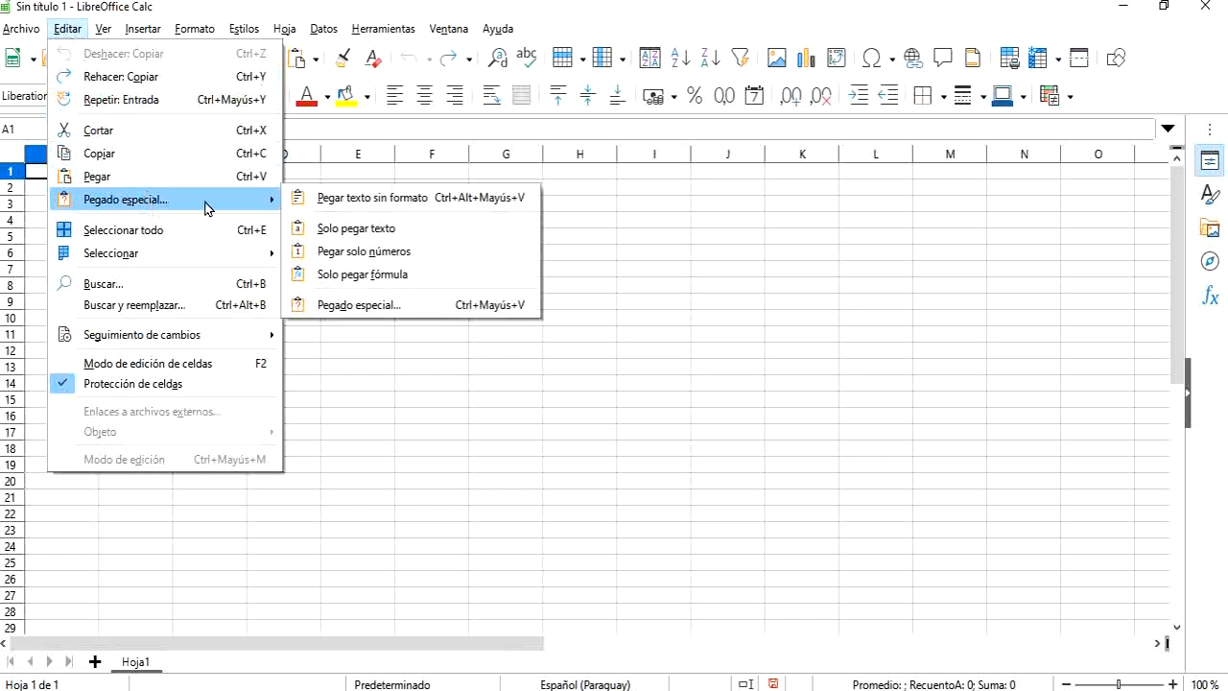
{"action": "left_click", "coordinate": [351, 305]}
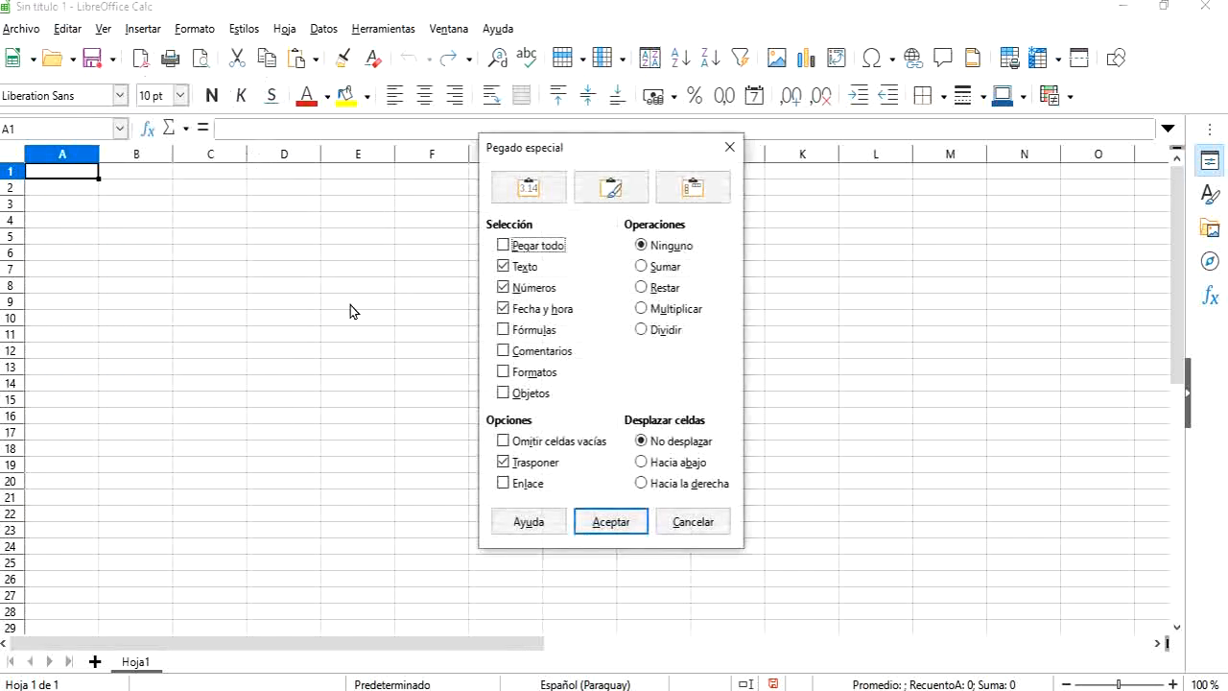
{"action": "left_click", "coordinate": [630, 530]}
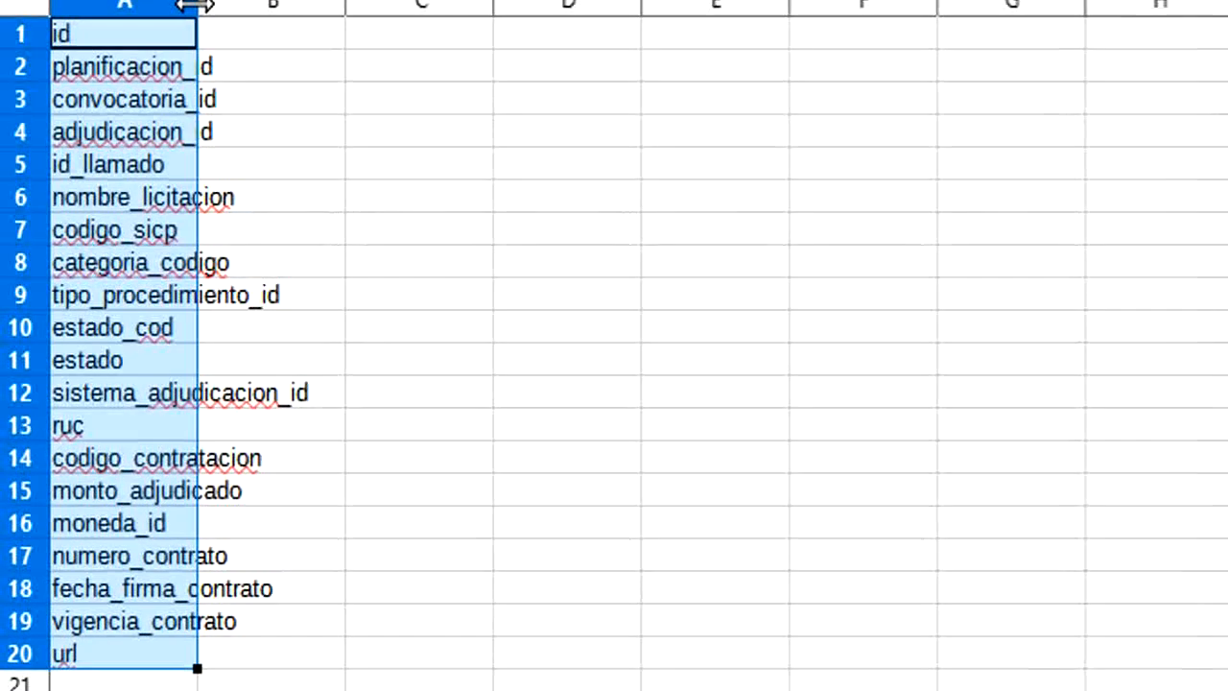
{"action": "double_click", "coordinate": [99, 154]}
Step: Enter id in B1 beside the id field name
{"action": "left_click", "coordinate": [178, 170]}
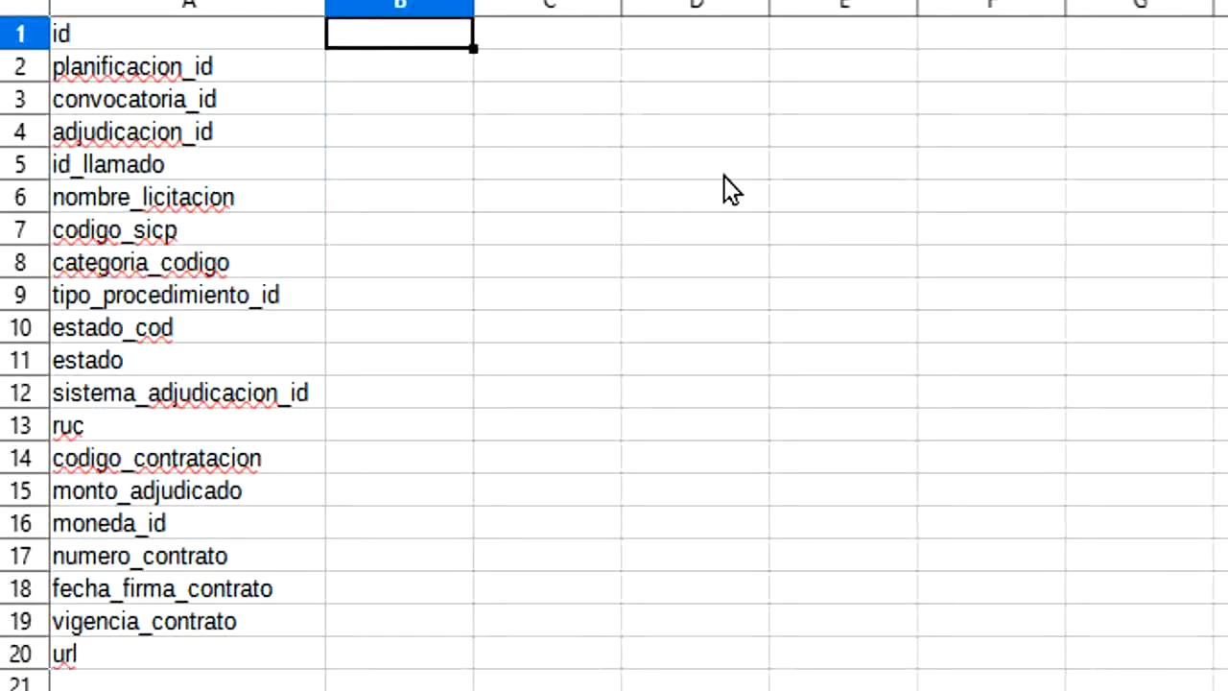
{"action": "type", "text": "id"}
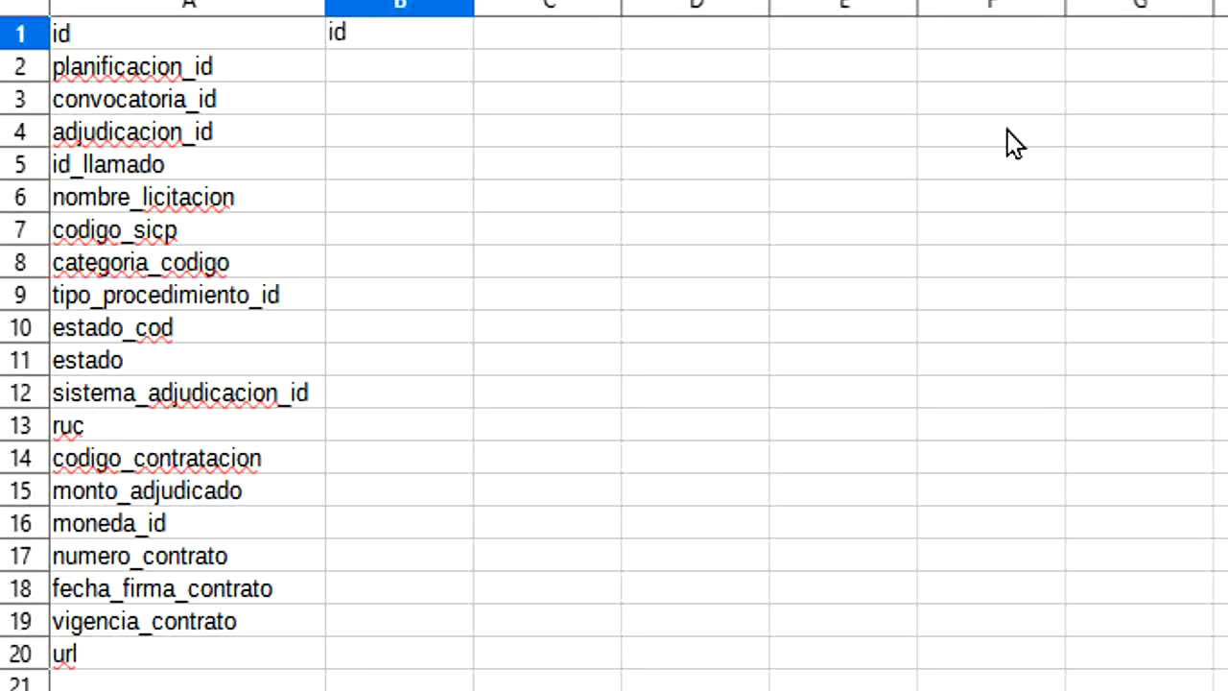
{"action": "key", "text": "Return"}
Step: Mark the fields from planificacion_id to nombre_licitacion as junk by entering junk in C2 to C6
{"action": "key", "text": "Right"}
{"action": "type", "text": "junk"}
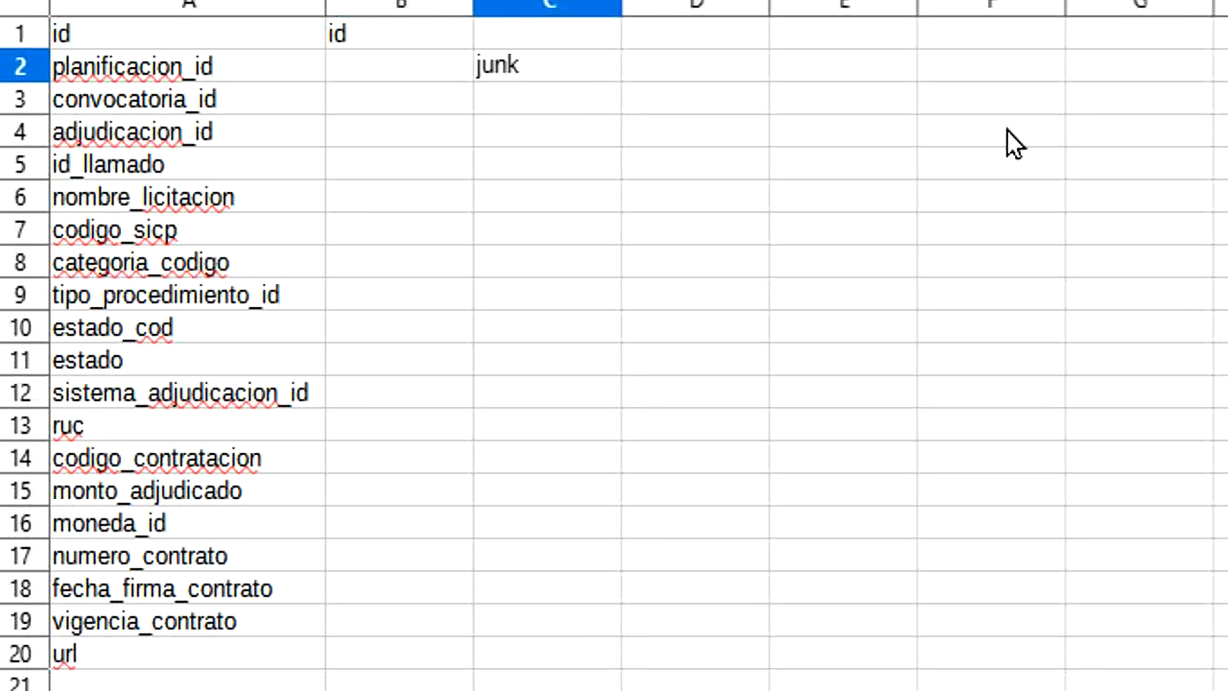
{"action": "key", "text": "Return"}
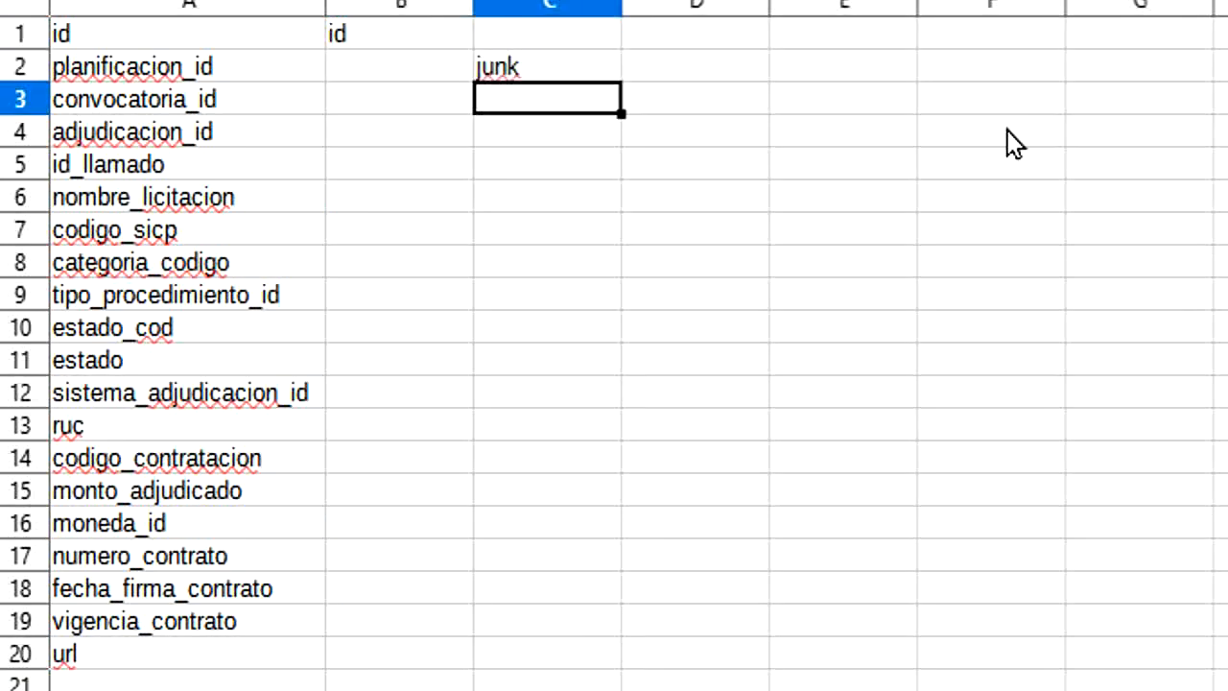
{"action": "type", "text": "junk"}
{"action": "key", "text": "Return"}
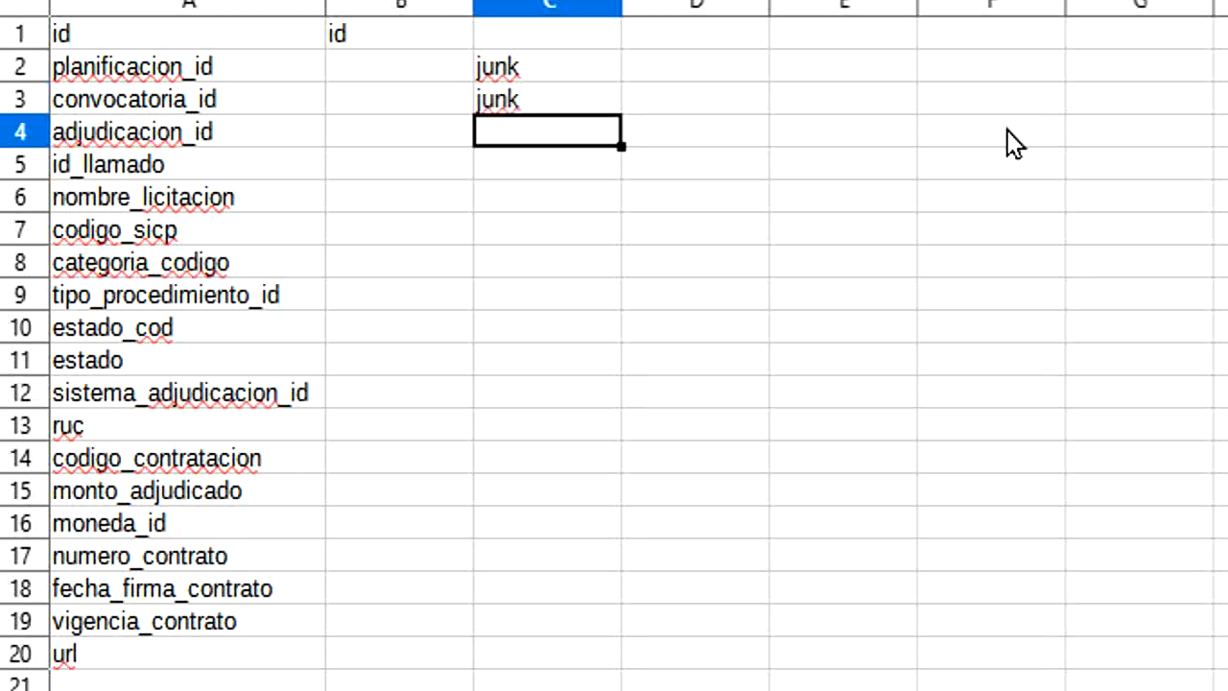
{"action": "type", "text": "junk"}
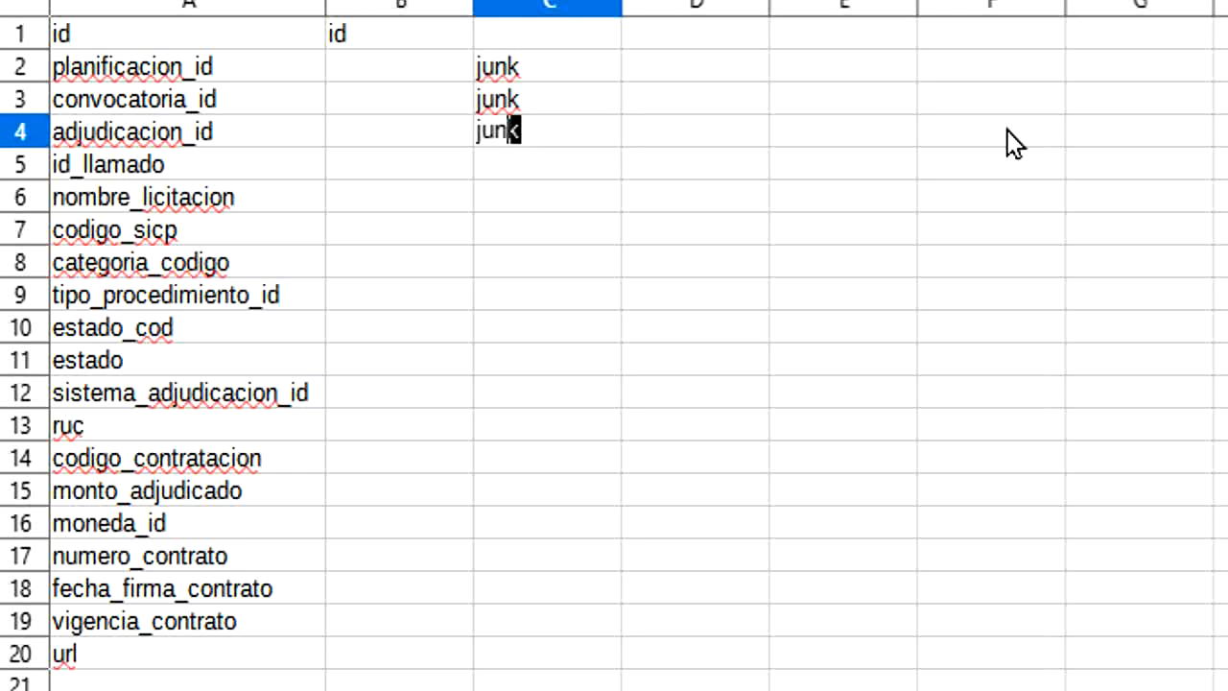
{"action": "key", "text": "Return"}
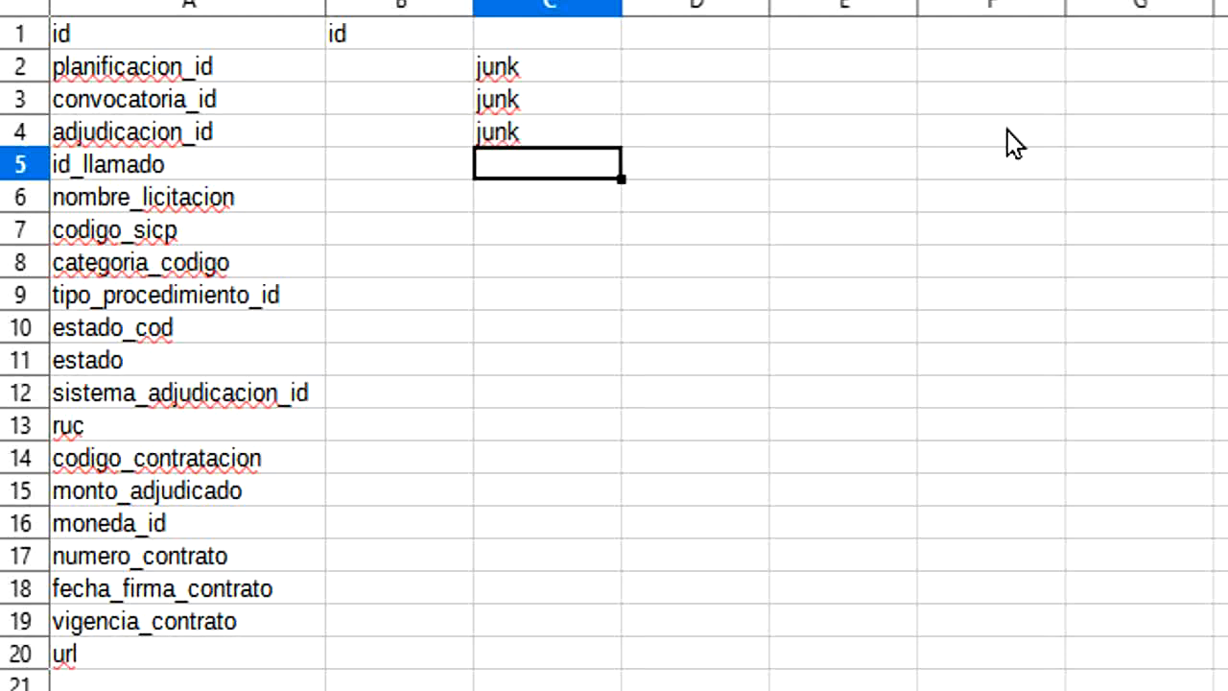
{"action": "type", "text": "junk"}
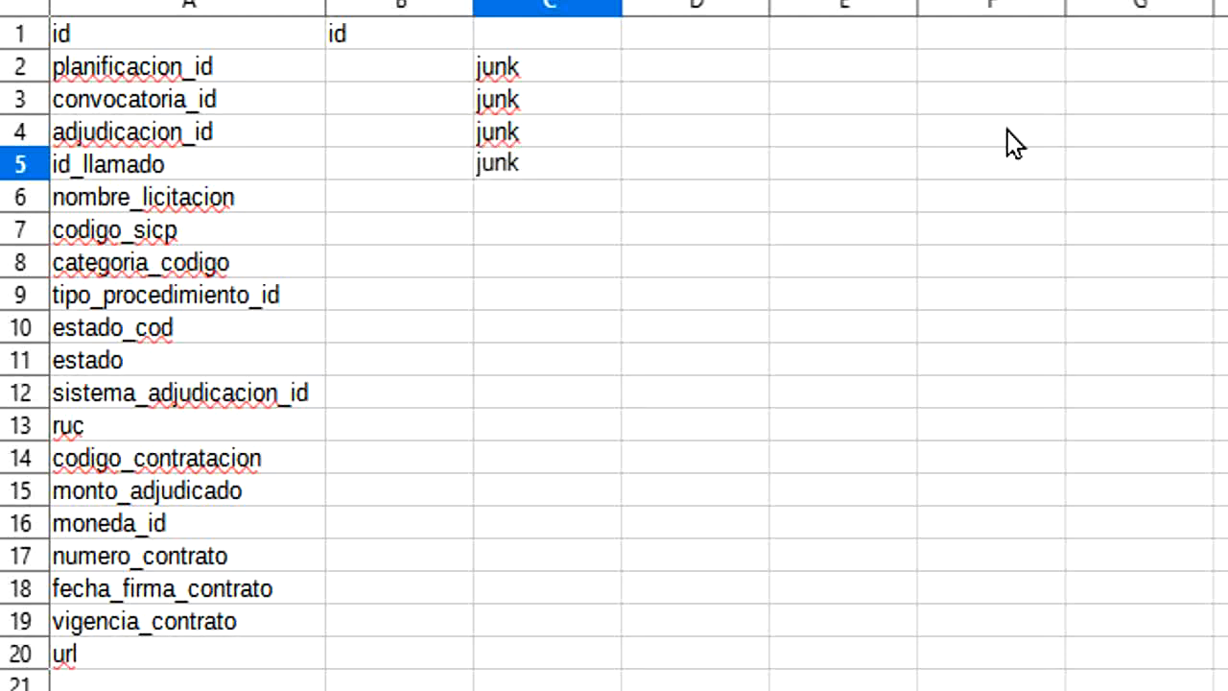
{"action": "key", "text": "Return"}
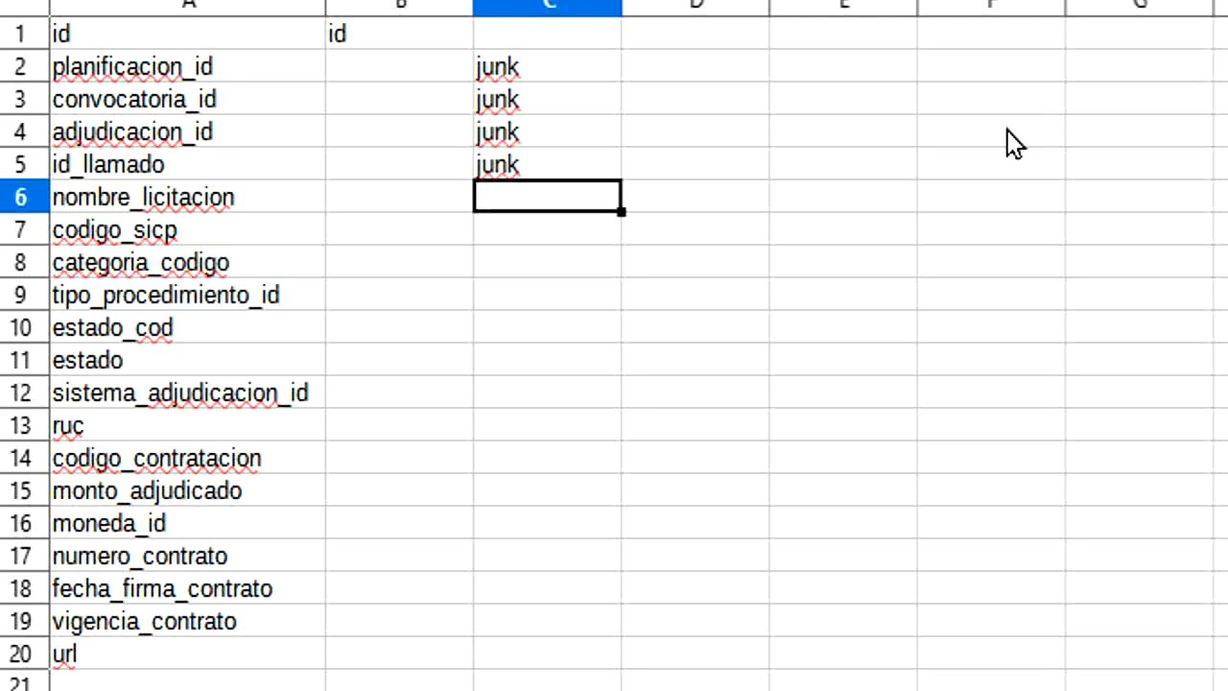
{"action": "type", "text": "ju"}
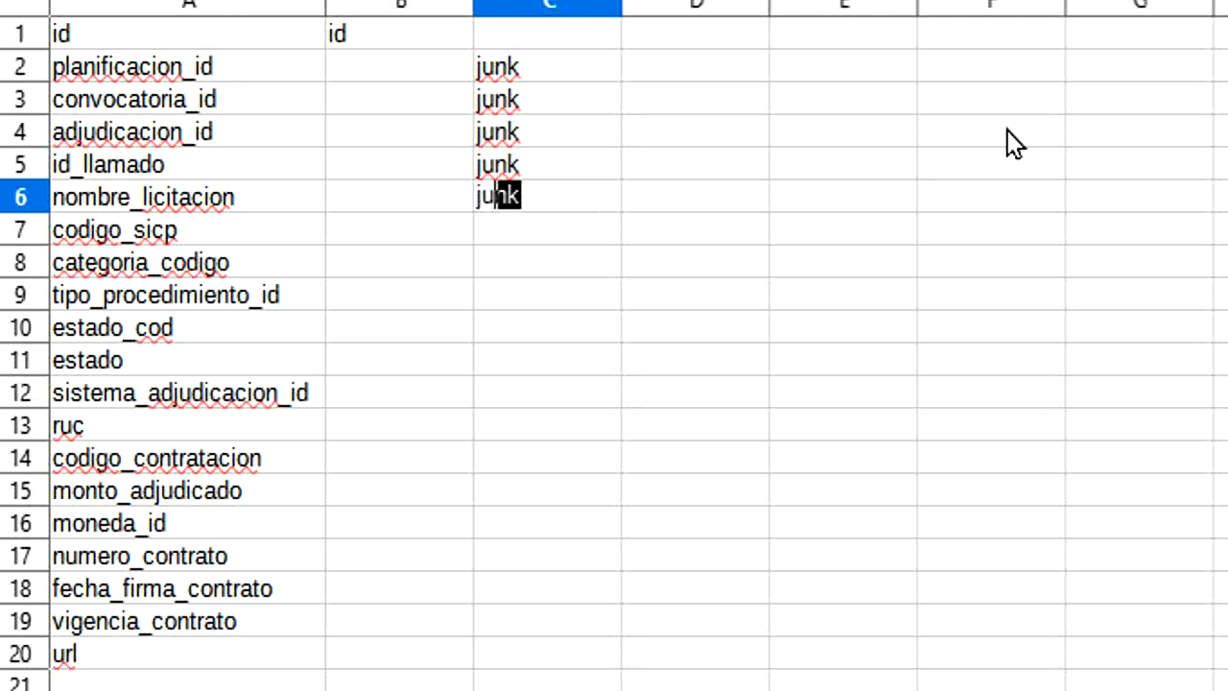
{"action": "key", "text": "Return"}
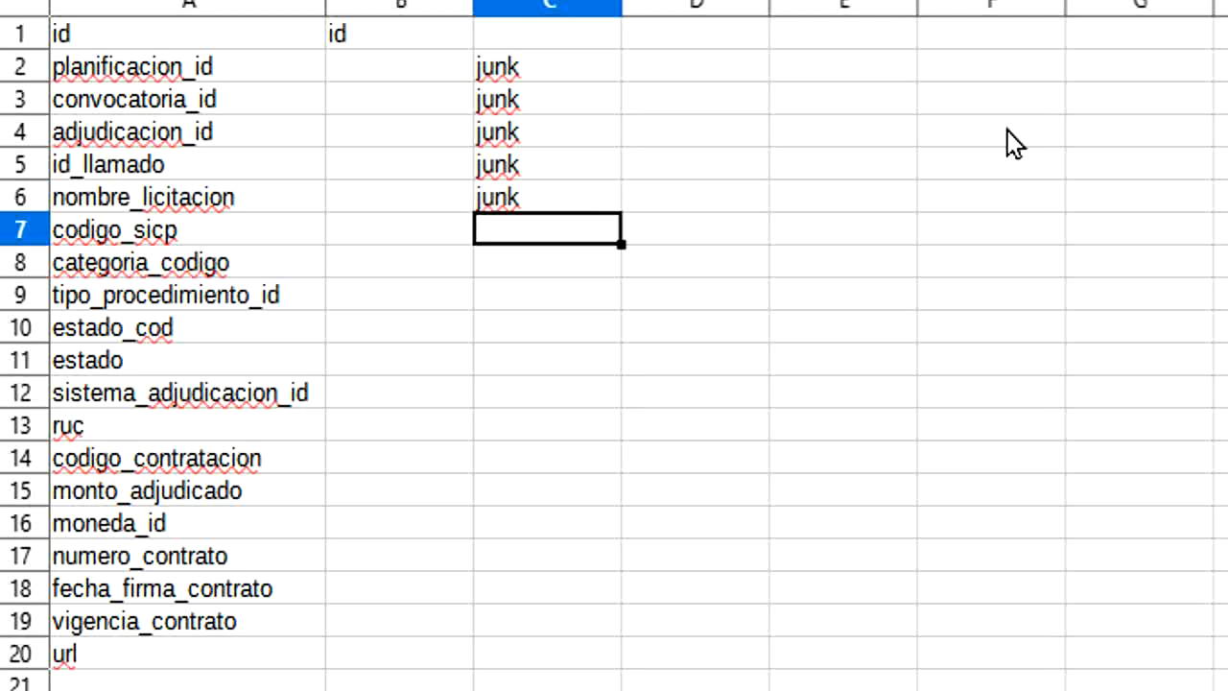
Step: Enter dim_convocante in B7 beside codigo_sicp and fit column B to its contents
{"action": "key", "text": "Left"}
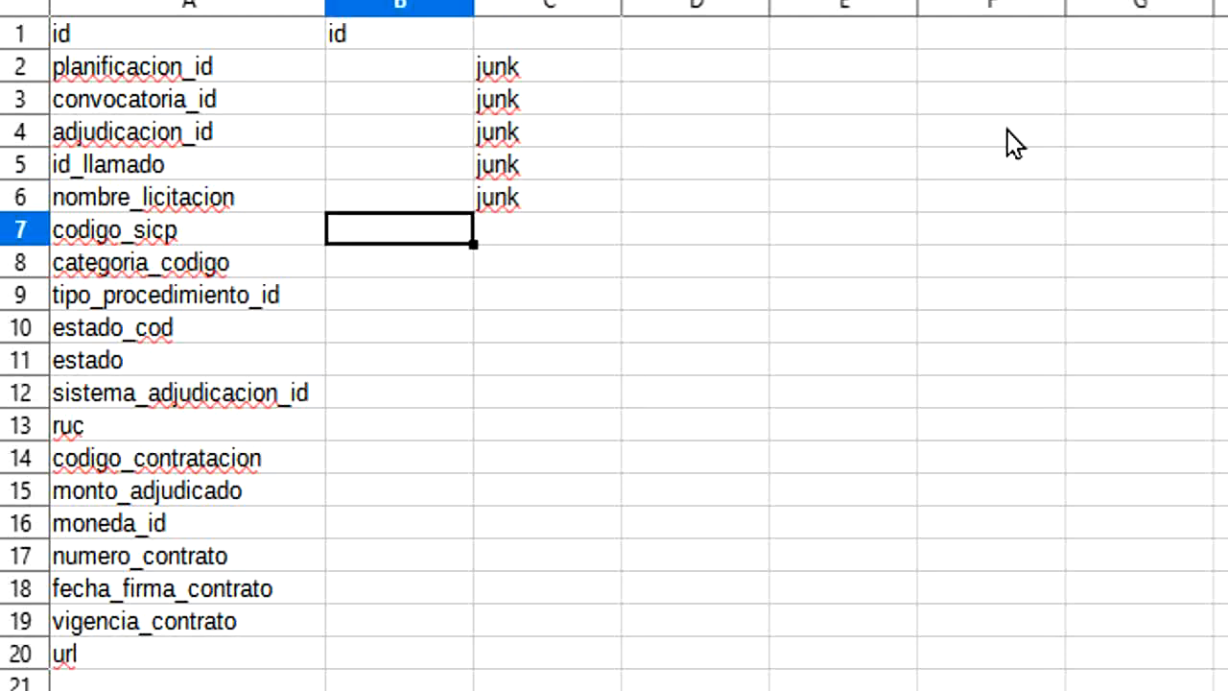
{"action": "type", "text": "dim_convocante"}
{"action": "key", "text": "Return"}
{"action": "double_click", "coordinate": [474, 8]}
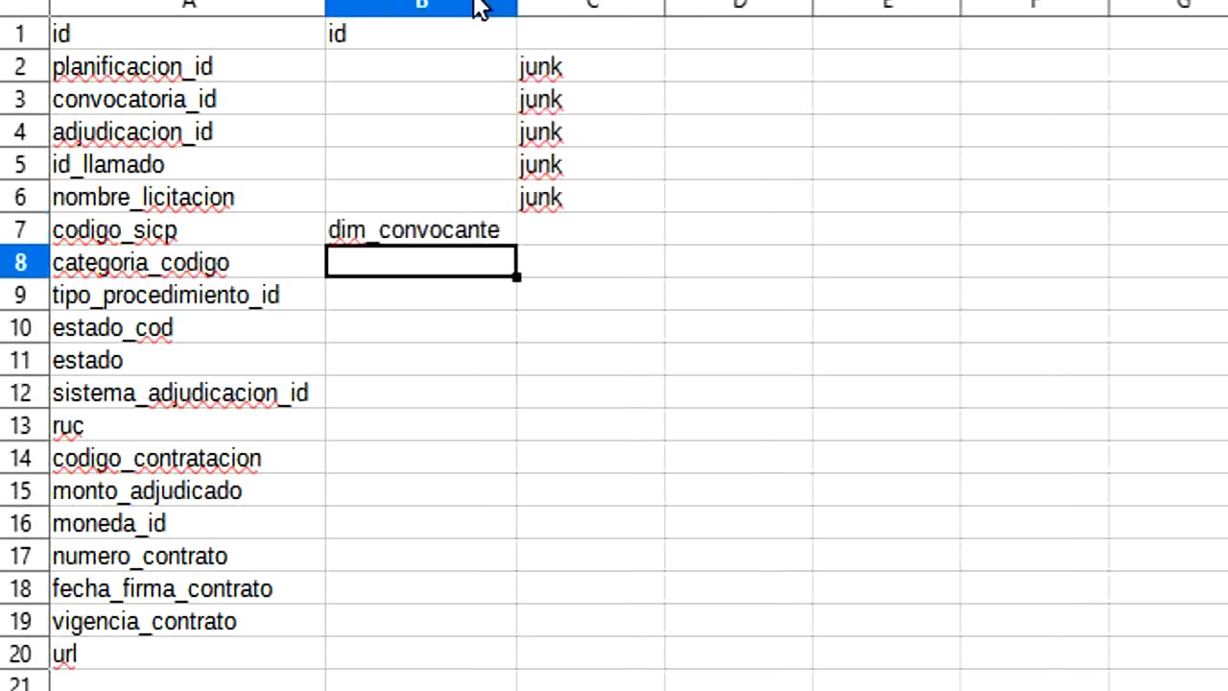
Step: Enter dim_categoria in B8 beside categoria_codigo
{"action": "type", "text": "dim_c"}
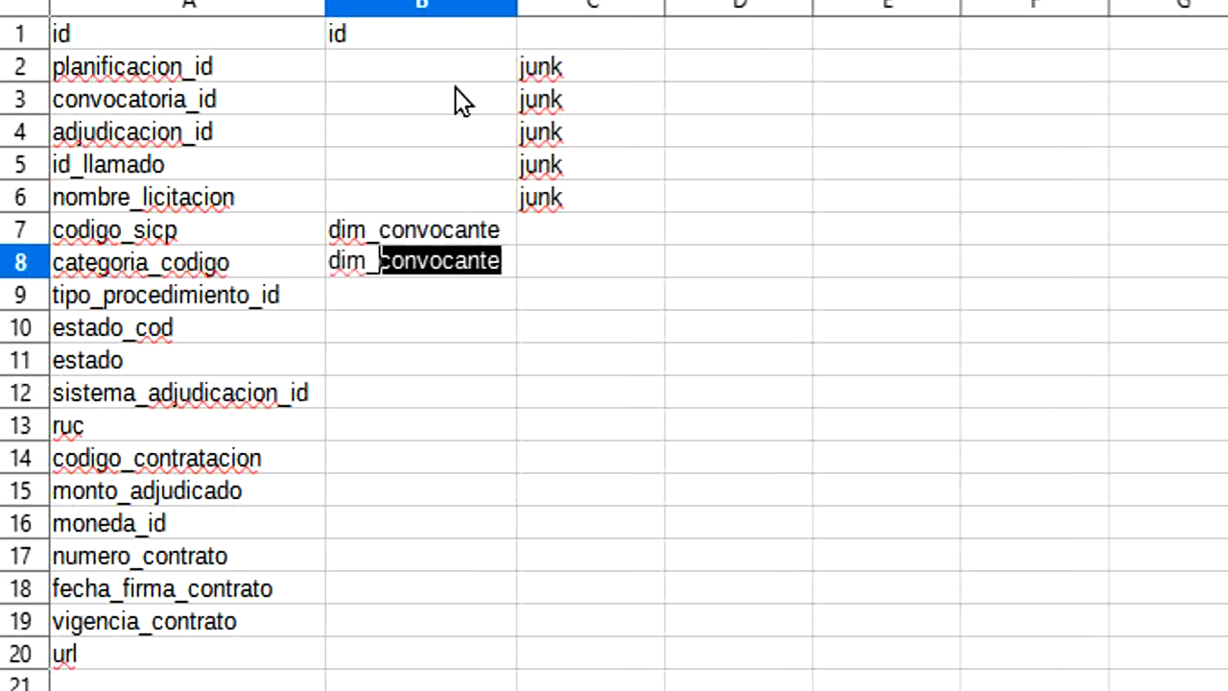
{"action": "type", "text": "ategoria"}
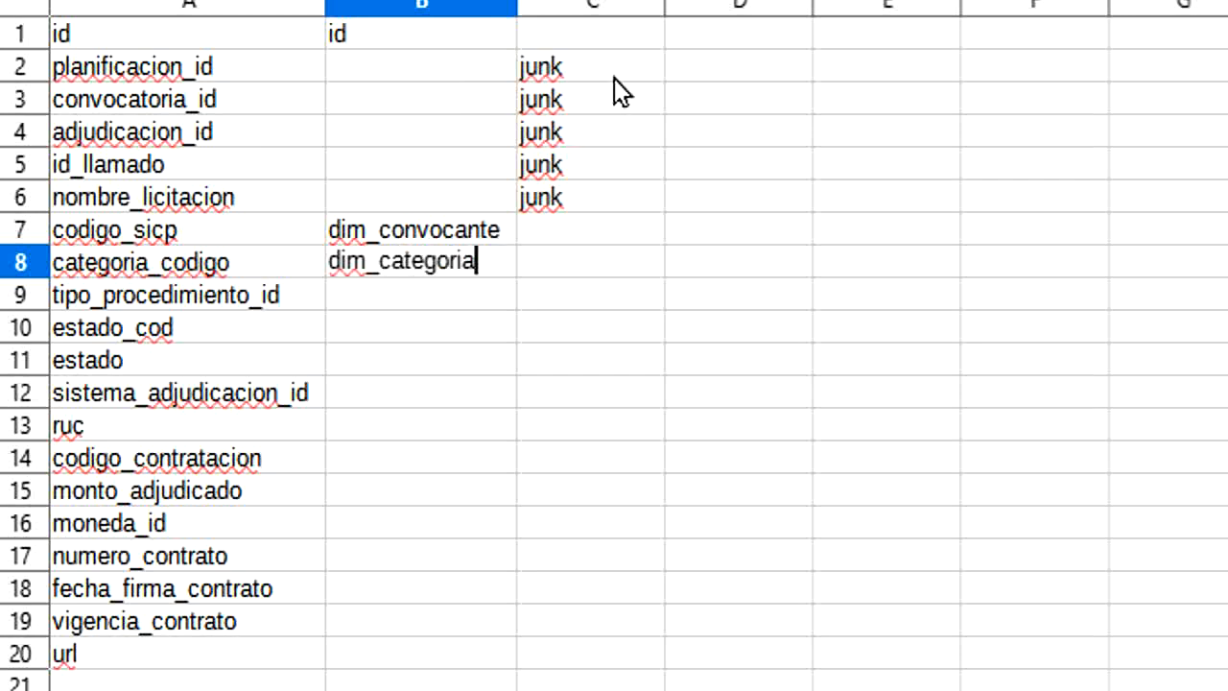
{"action": "key", "text": "Return"}
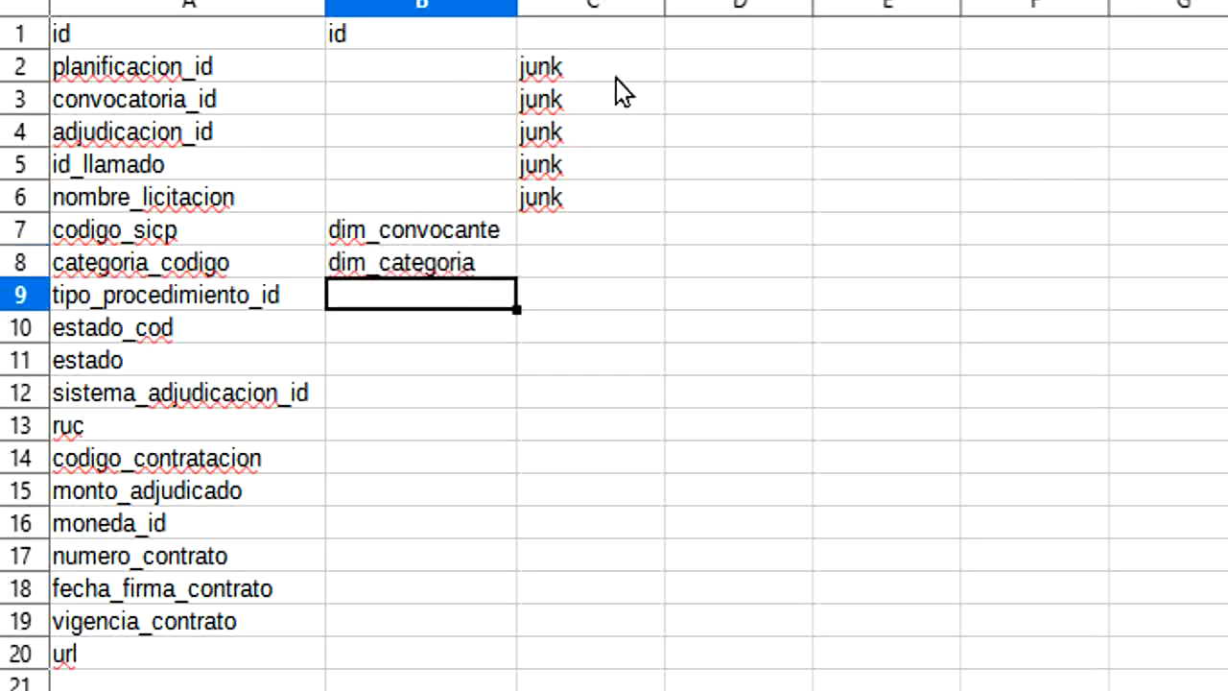
Step: Enter dim_tipo_procedimiento in B9 beside tipo_procedimiento_id, and junk in C10 and C11 for estado_cod and estado
{"action": "type", "text": "dim_"}
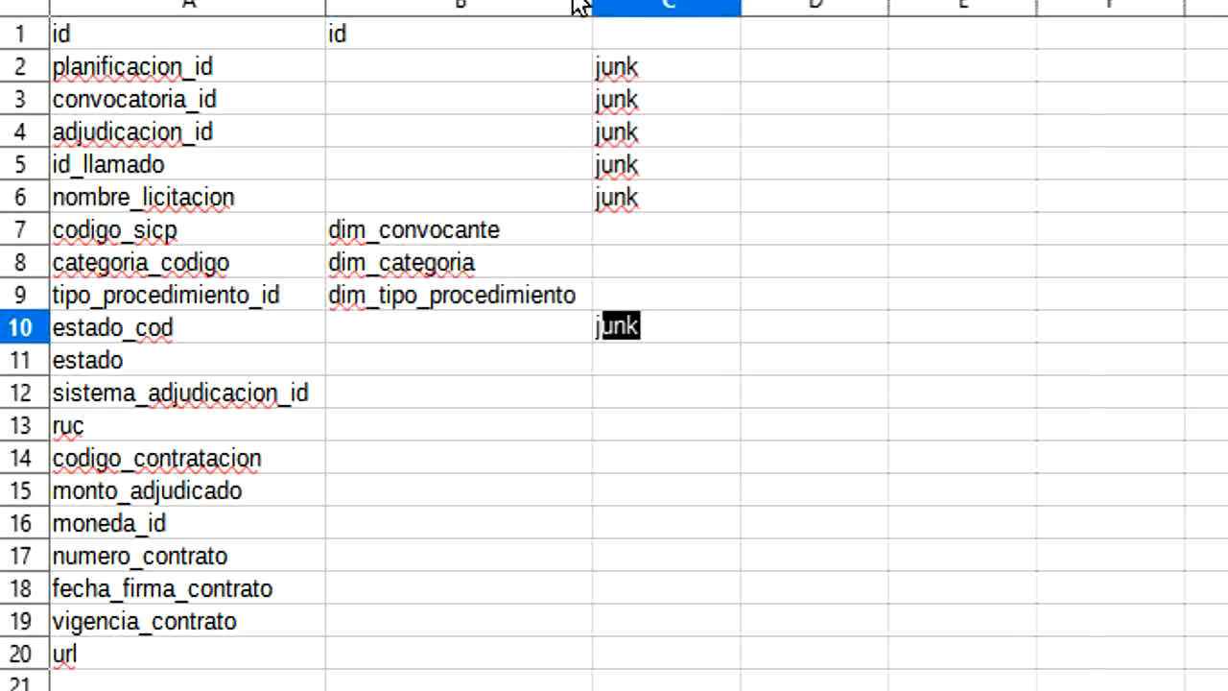
{"action": "type", "text": "j"}
{"action": "key", "text": "Return"}
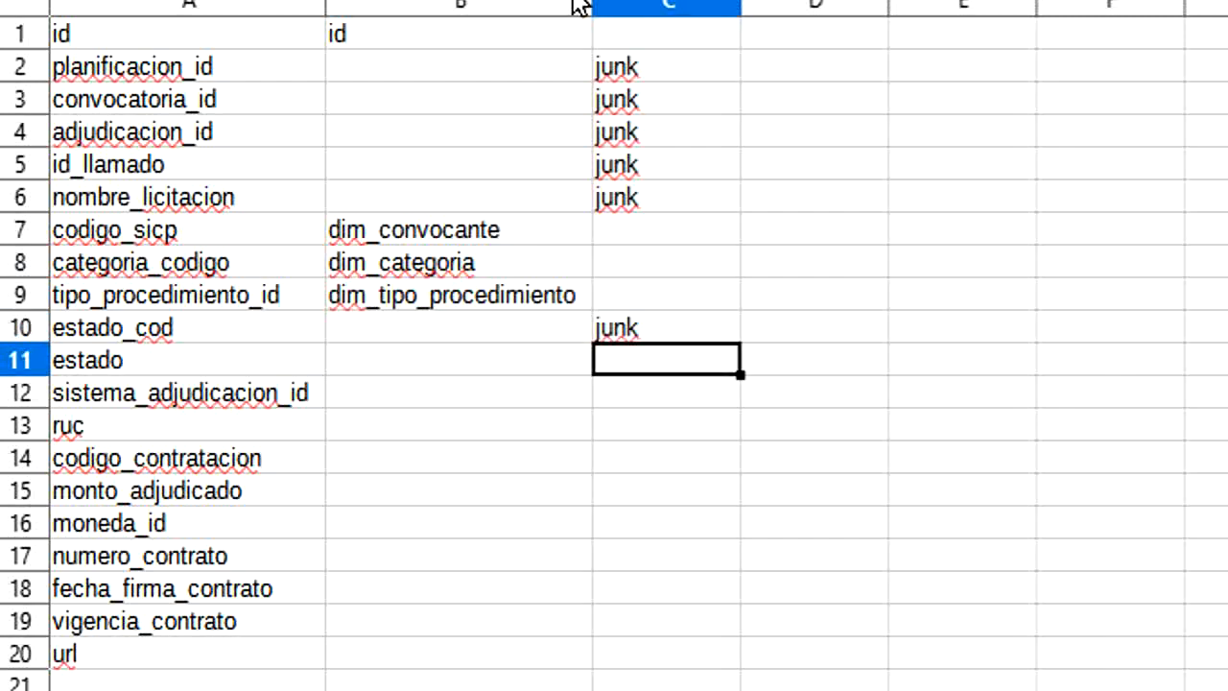
{"action": "type", "text": "j"}
{"action": "key", "text": "Return"}
Step: Enter dim_sistema_adjudicacion in B12 beside sistema_adjudicacion_id
{"action": "key", "text": "Left"}
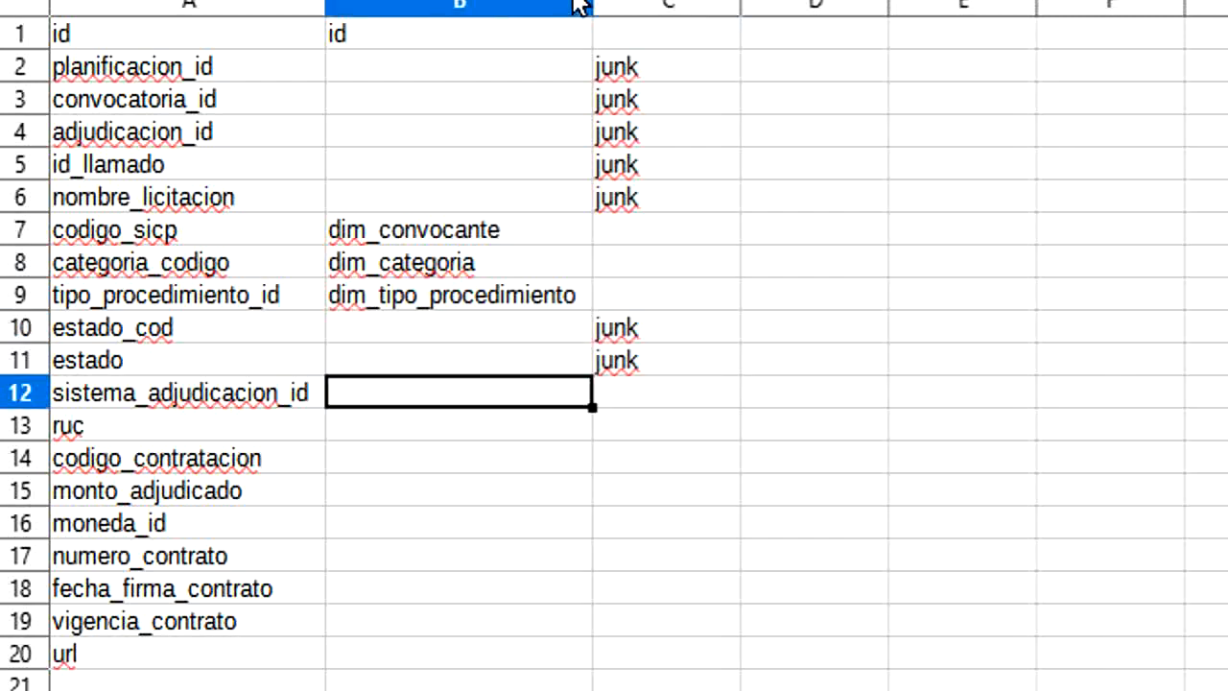
{"action": "type", "text": "dim_siste"}
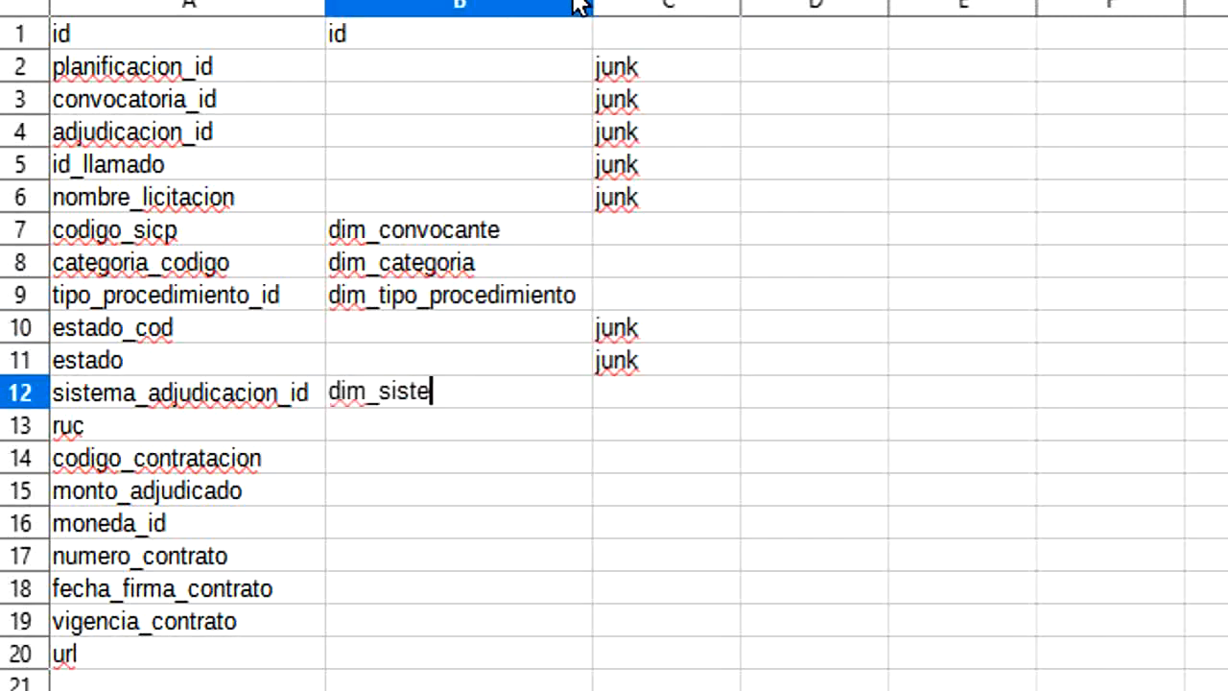
{"action": "type", "text": "ma_adjud"}
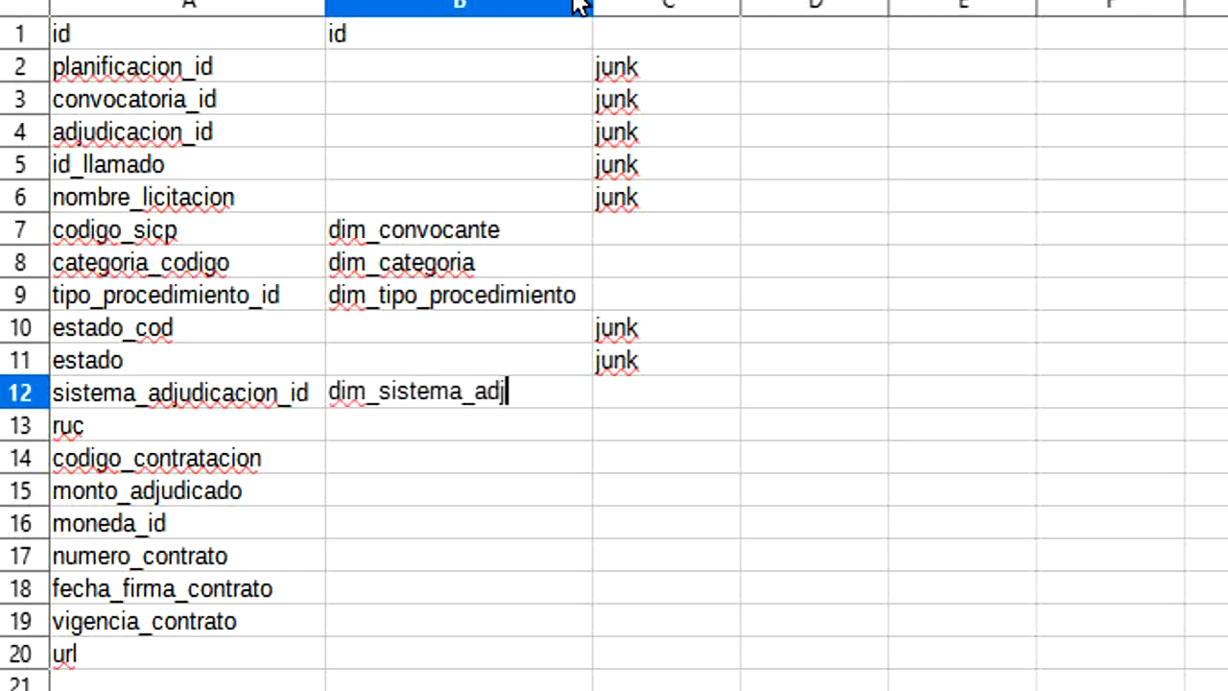
{"action": "type", "text": "icacion"}
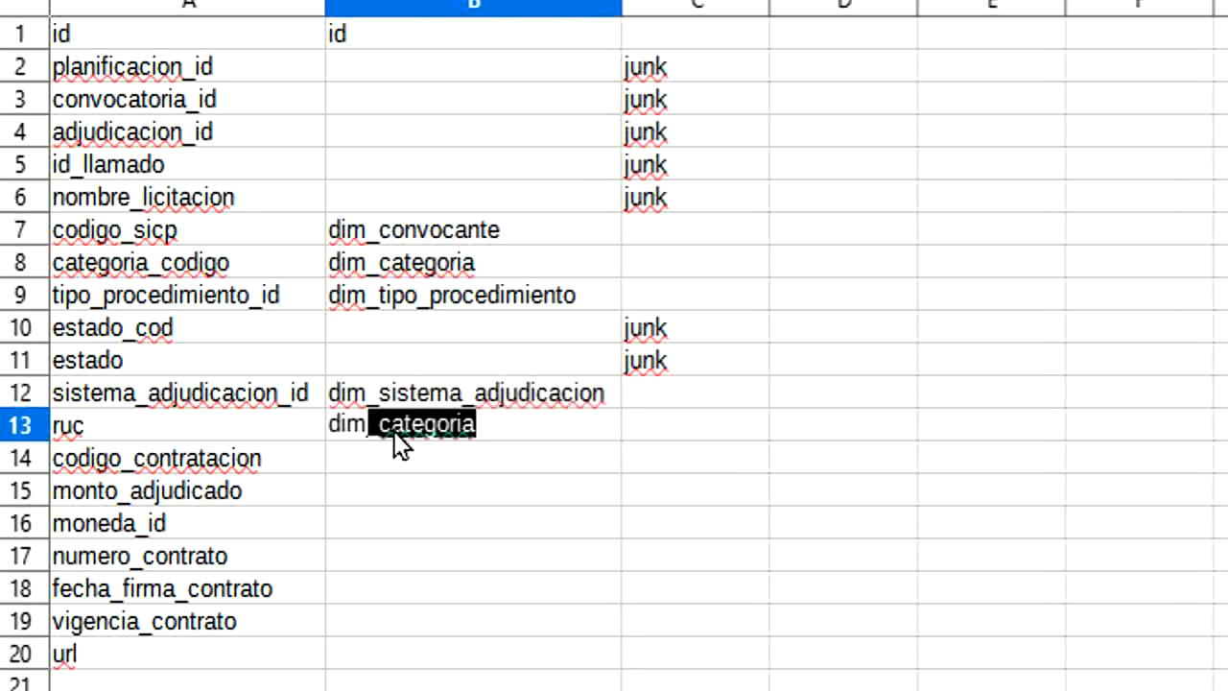
{"action": "type", "text": "_proveedor"}
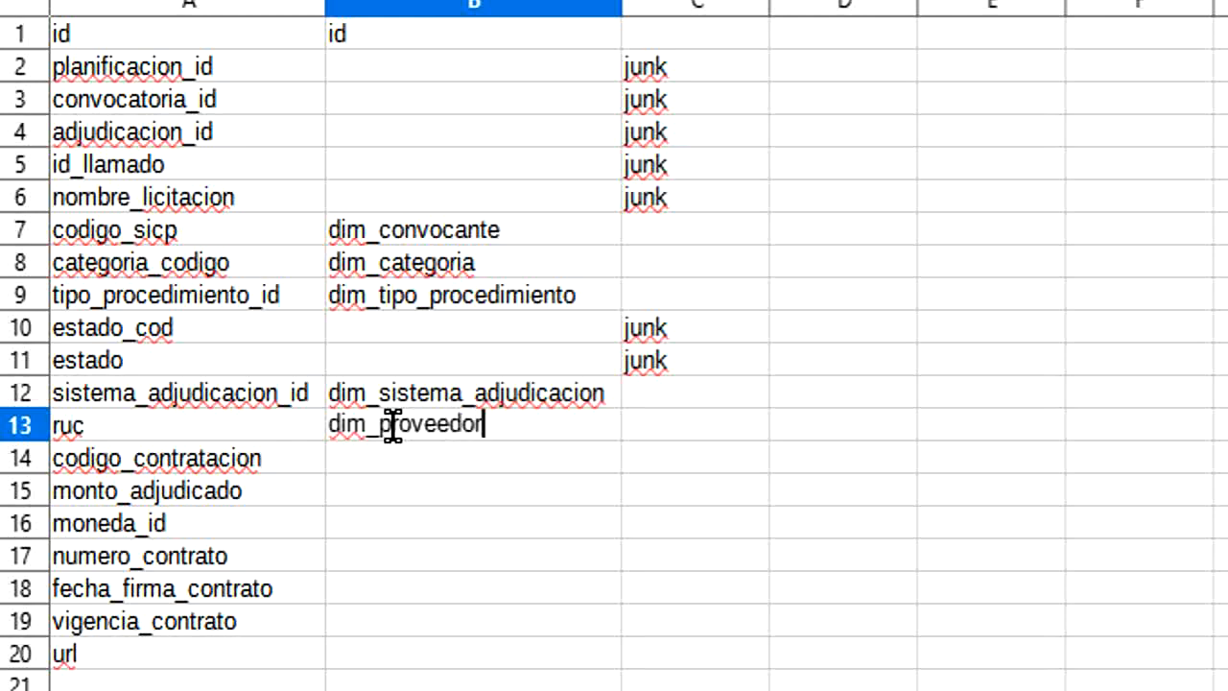
Step: Enter dim_proveedor in B13 beside ruc and junk in C14 for codigo_contratacion
{"action": "key", "text": "Return"}
{"action": "key", "text": "Tab"}
{"action": "type", "text": "j"}
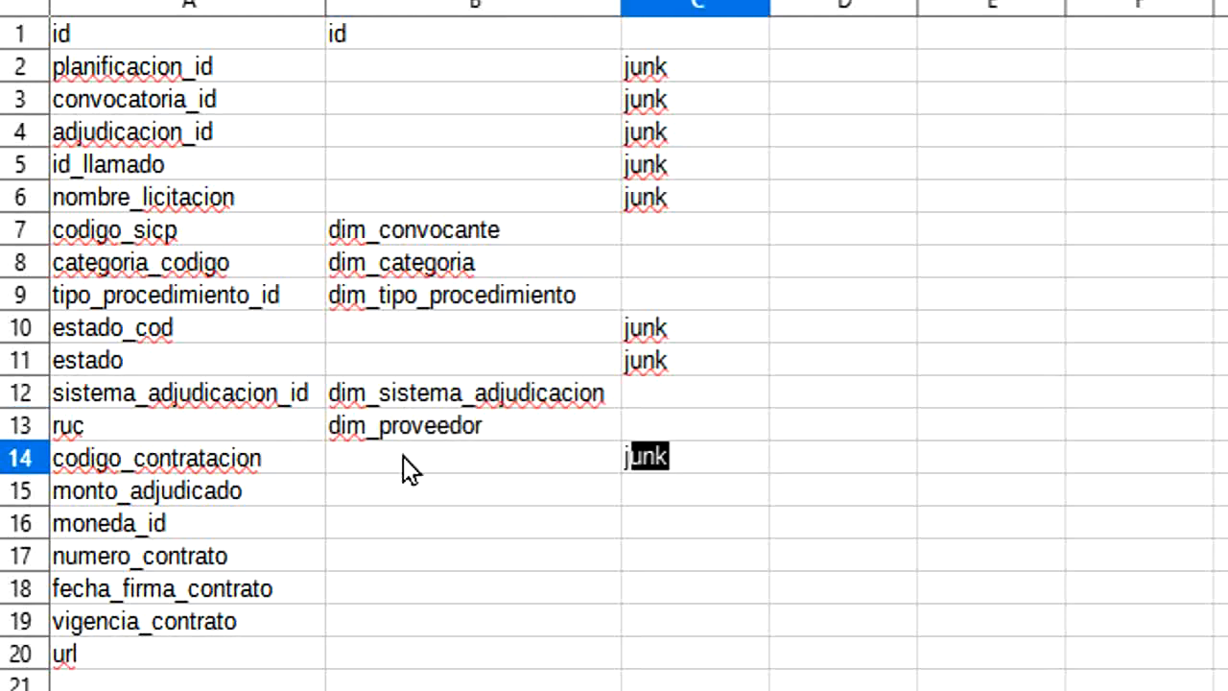
{"action": "key", "text": "Return"}
Step: Enter monto_adjudicado in B15 beside the field of that name and dim_moneda in B16 beside moneda_id
{"action": "type", "text": "monto_adjudicado"}
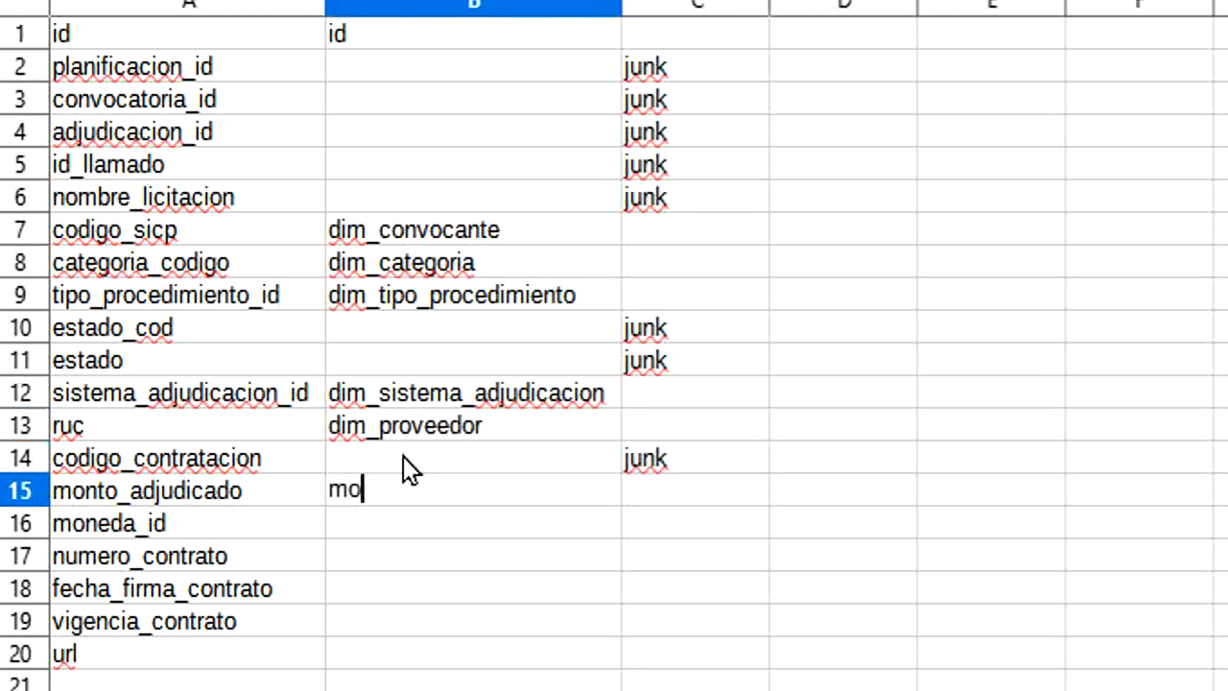
{"action": "key", "text": "Return"}
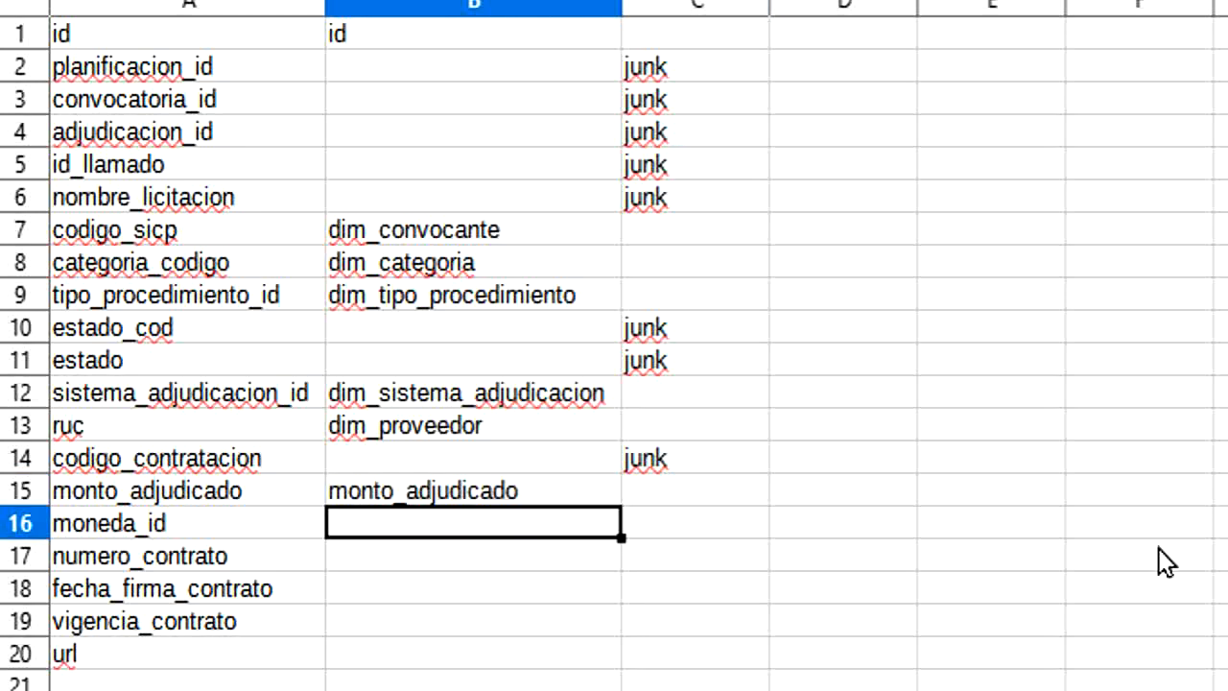
{"action": "type", "text": "dim_moneda"}
{"action": "key", "text": "Return"}
Step: Enter junk in C17 for numero_contrato and dim_calendar in B18 beside fecha_firma_contrato
{"action": "key", "text": "Tab"}
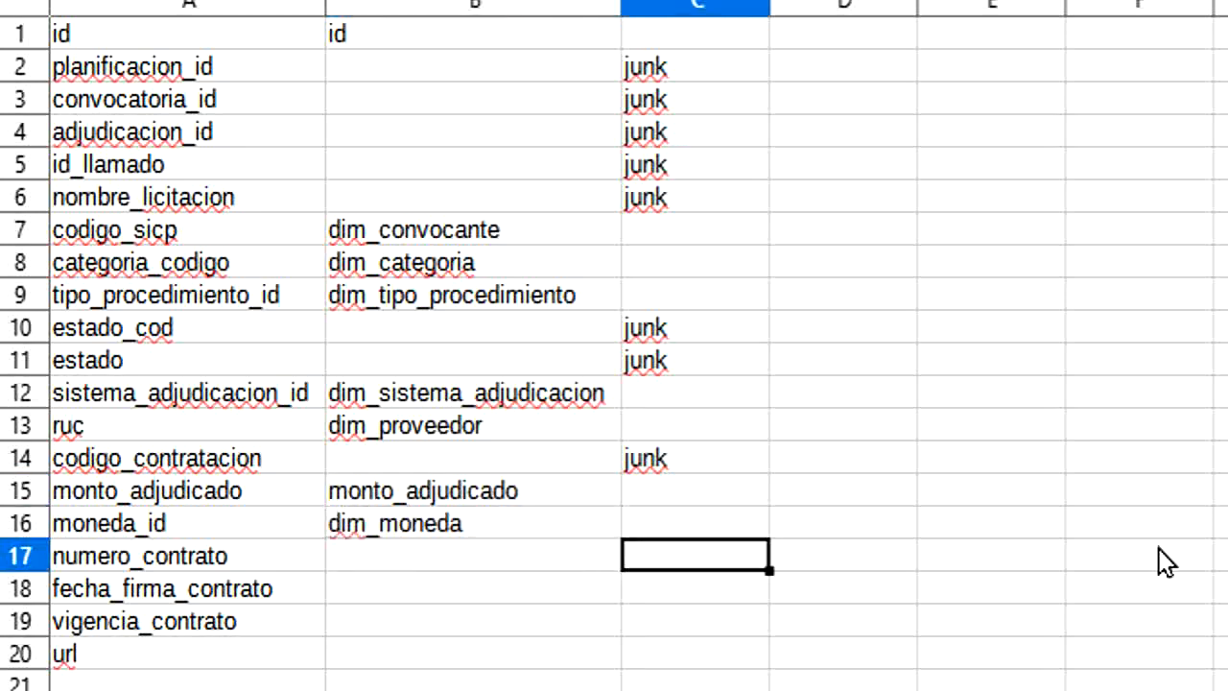
{"action": "type", "text": "j"}
{"action": "key", "text": "Return"}
{"action": "key", "text": "Left"}
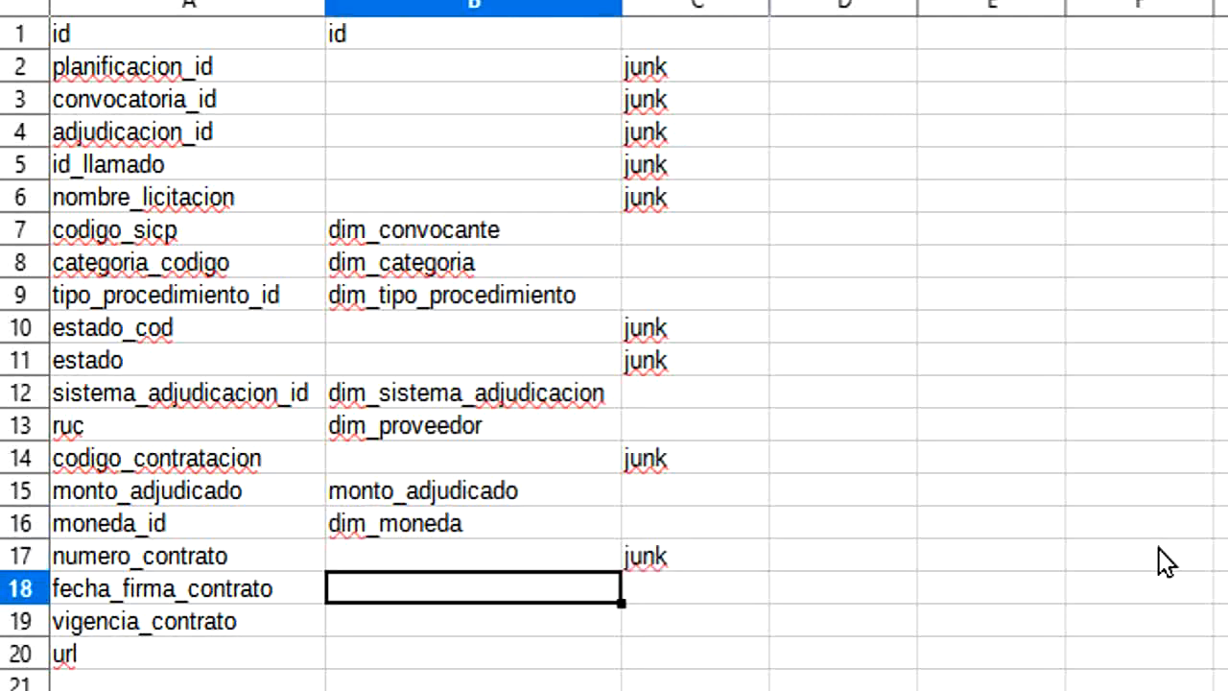
{"action": "type", "text": "dim_calendar"}
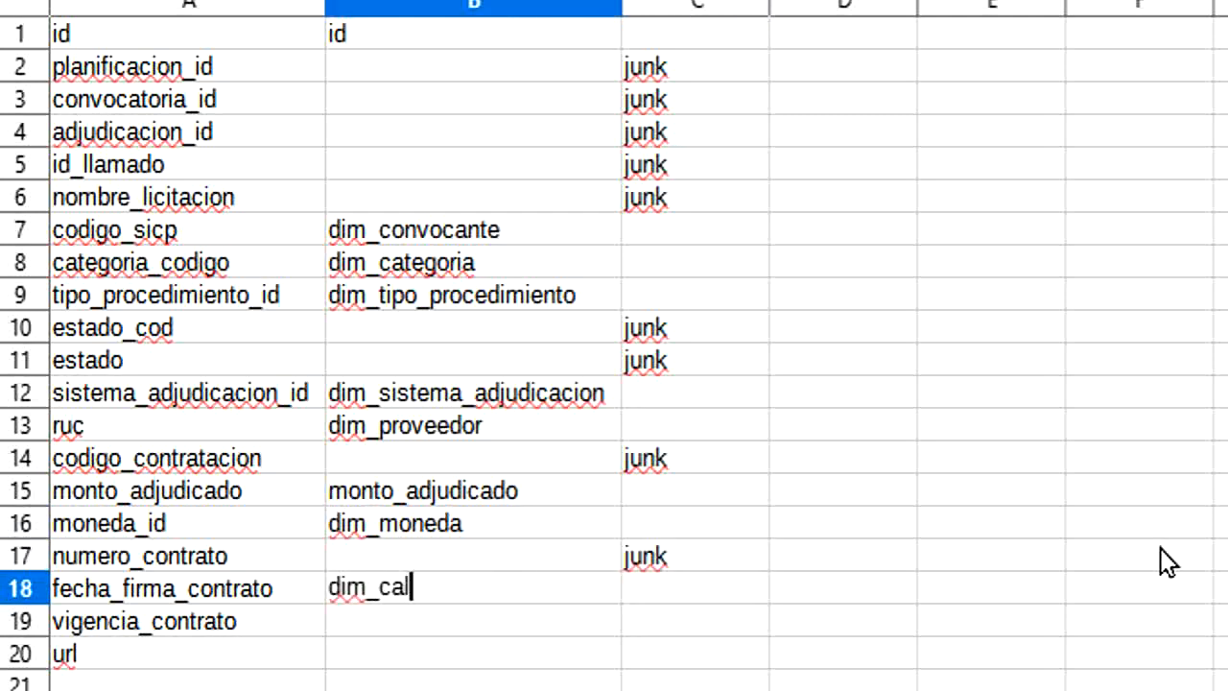
{"action": "key", "text": "Return"}
Step: Mark vigencia_contrato and url as junk by entering junk in C19 and C20
{"action": "key", "text": "Tab"}
{"action": "type", "text": "j"}
{"action": "key", "text": "Return"}
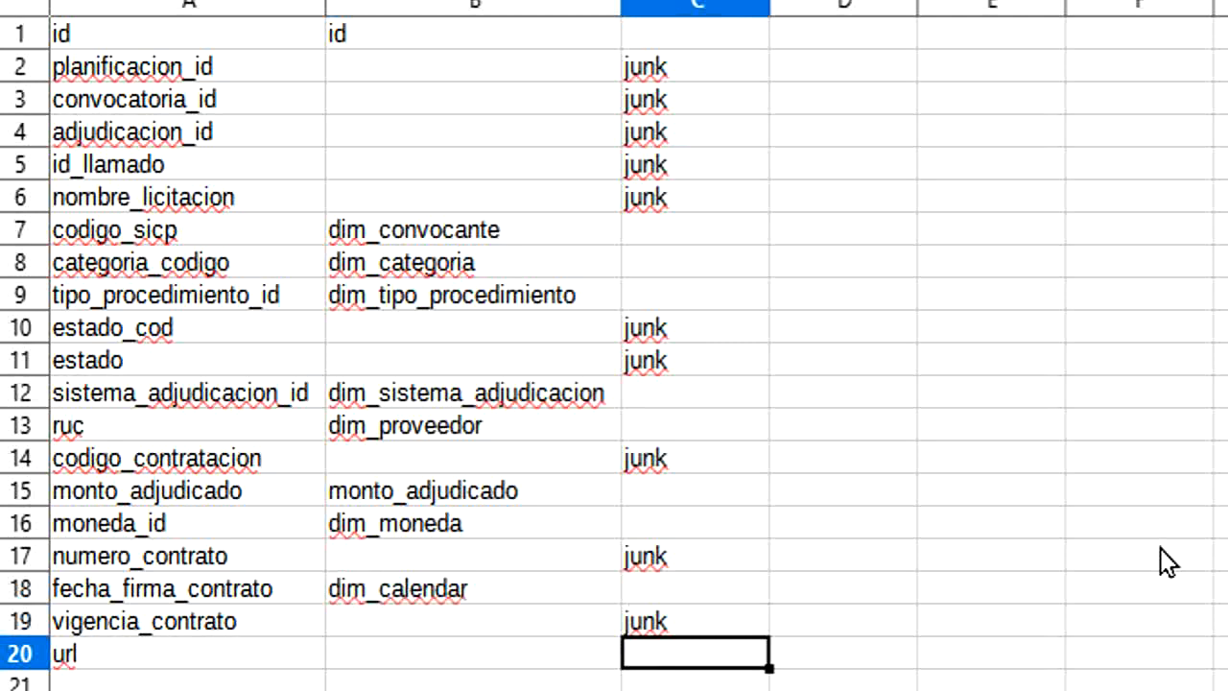
{"action": "type", "text": "j"}
{"action": "key", "text": "Return"}
{"action": "key", "text": "Up"}
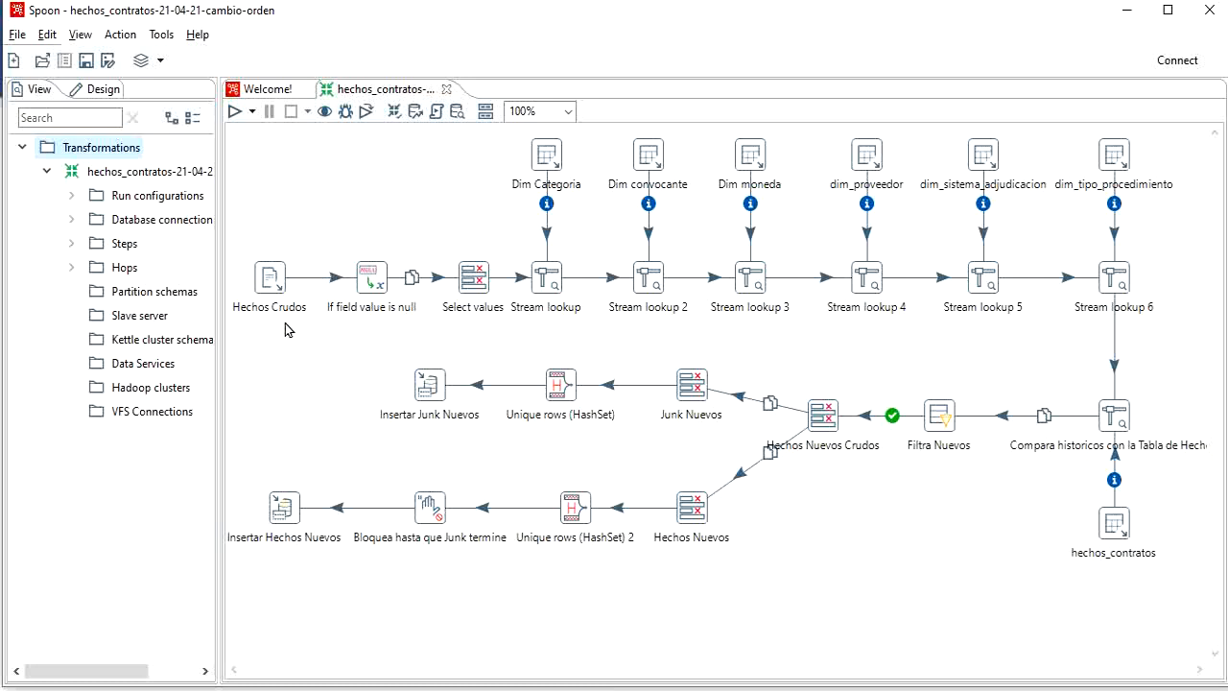
Step: In Spoon, open the Hechos Crudos CSV file input, review its field definitions and preview its rows
{"action": "left_click", "coordinate": [273, 286]}
{"action": "mouse_move", "coordinate": [275, 286]}
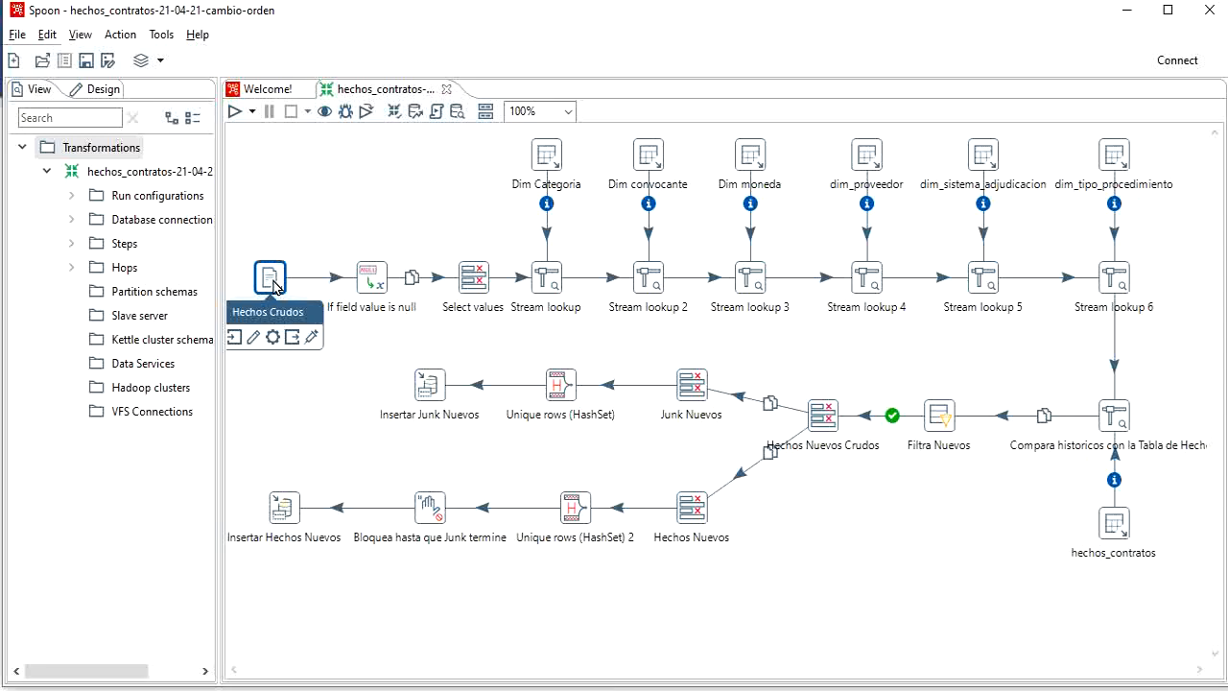
{"action": "left_click", "coordinate": [253, 337]}
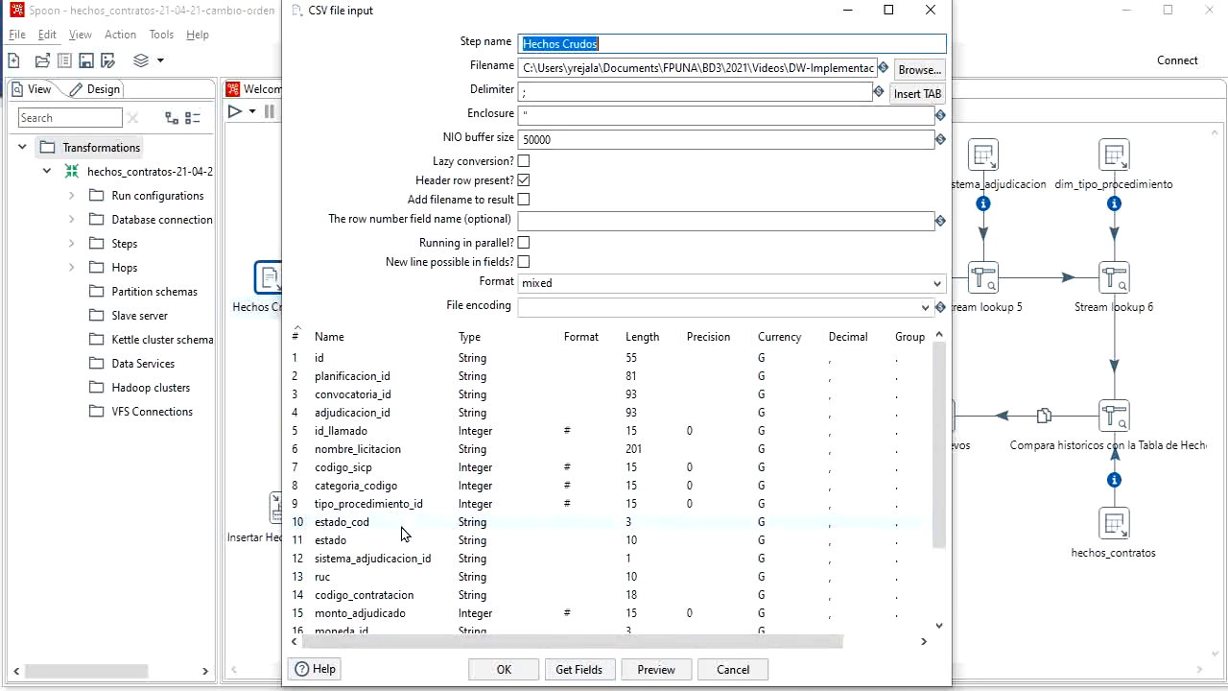
{"action": "scroll", "coordinate": [413, 518], "scroll_direction": "down", "scroll_amount": 1}
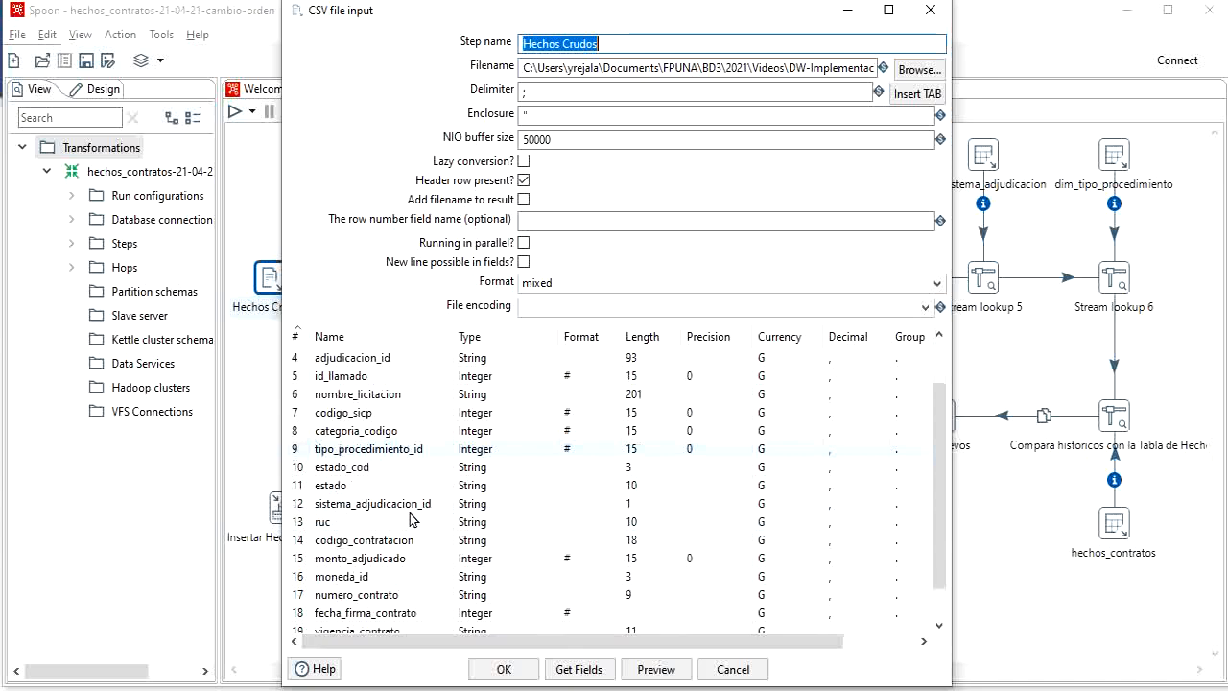
{"action": "left_click", "coordinate": [647, 668]}
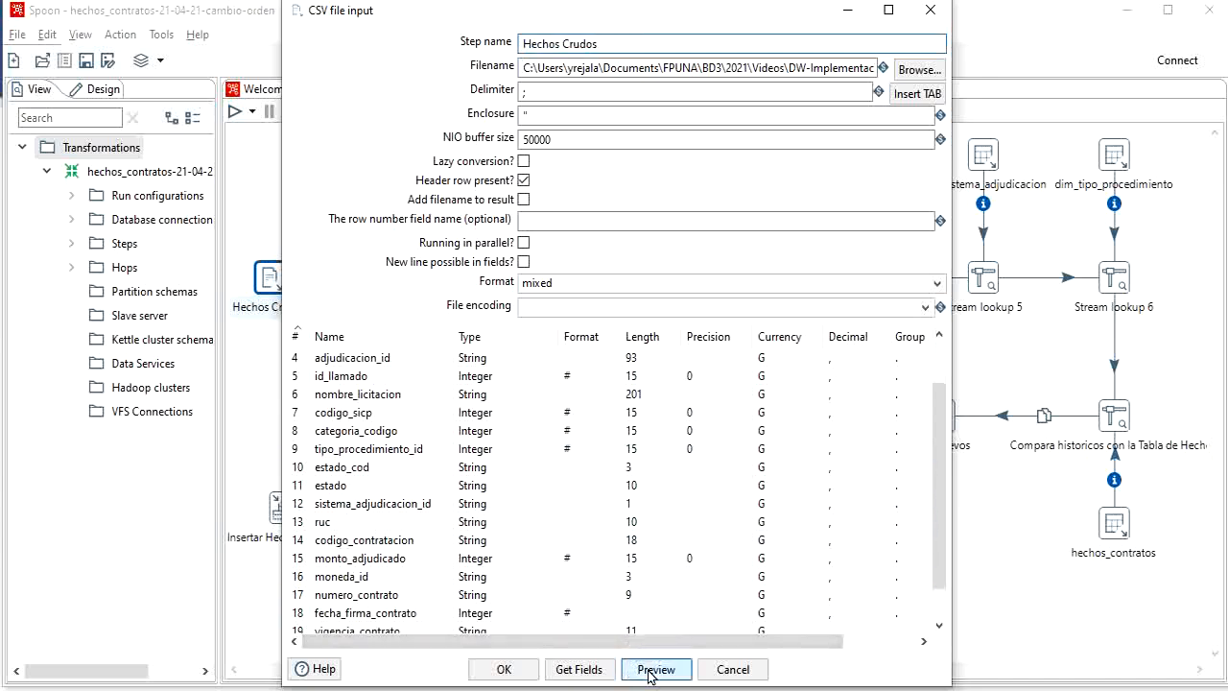
{"action": "left_click", "coordinate": [627, 395]}
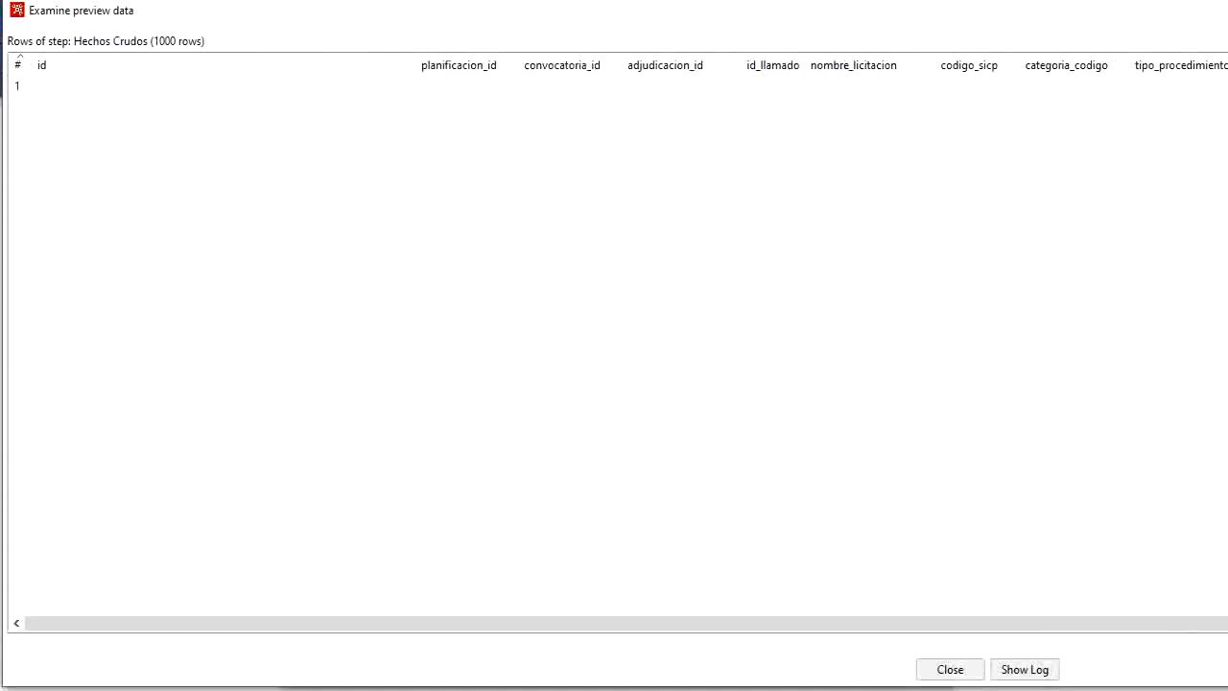
{"action": "mouse_move", "coordinate": [1227, 277]}
{"action": "left_mouse_down"}
{"action": "mouse_move", "coordinate": [1190, 277]}
{"action": "mouse_move", "coordinate": [1214, 277]}
{"action": "left_mouse_up"}
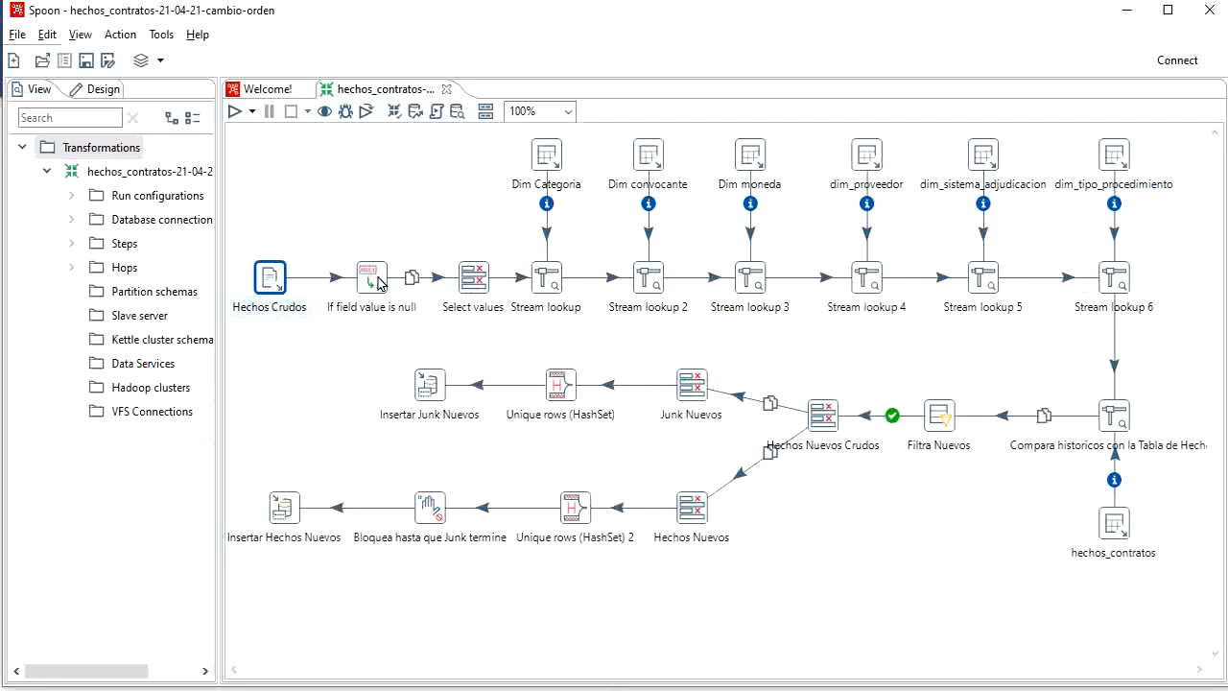
Step: Open the If field value is null step, review the replacement value of each field, and close it
{"action": "left_click", "coordinate": [369, 278]}
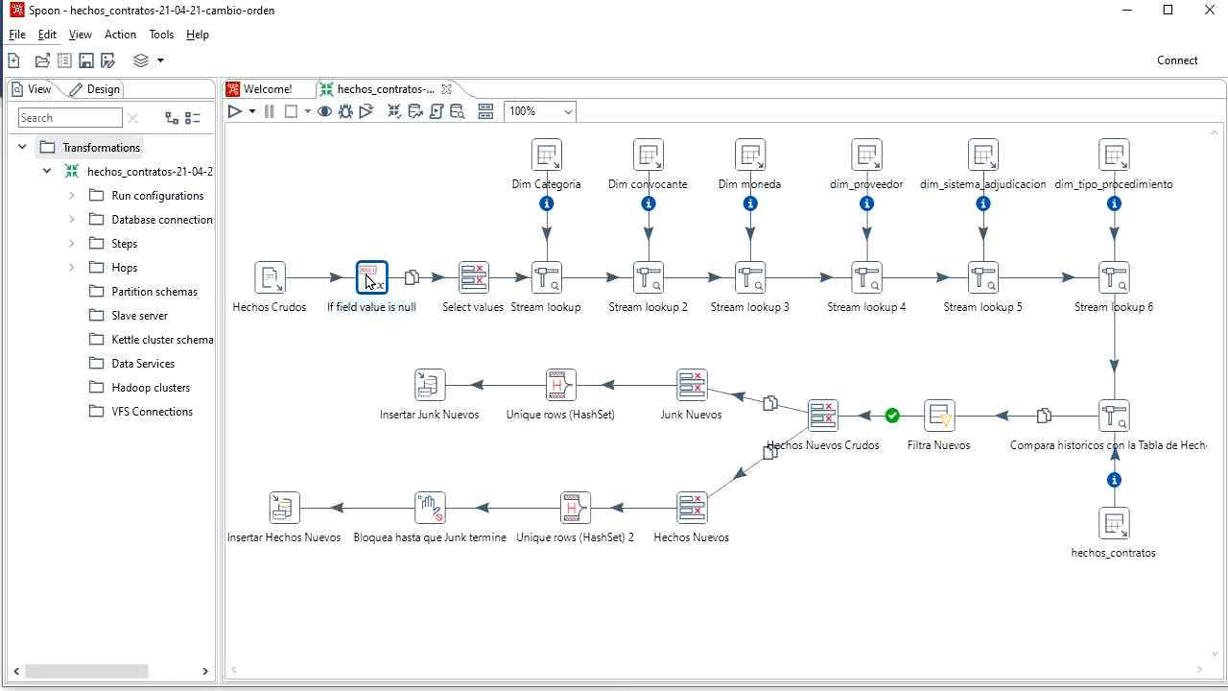
{"action": "mouse_move", "coordinate": [368, 280]}
{"action": "left_click", "coordinate": [356, 338]}
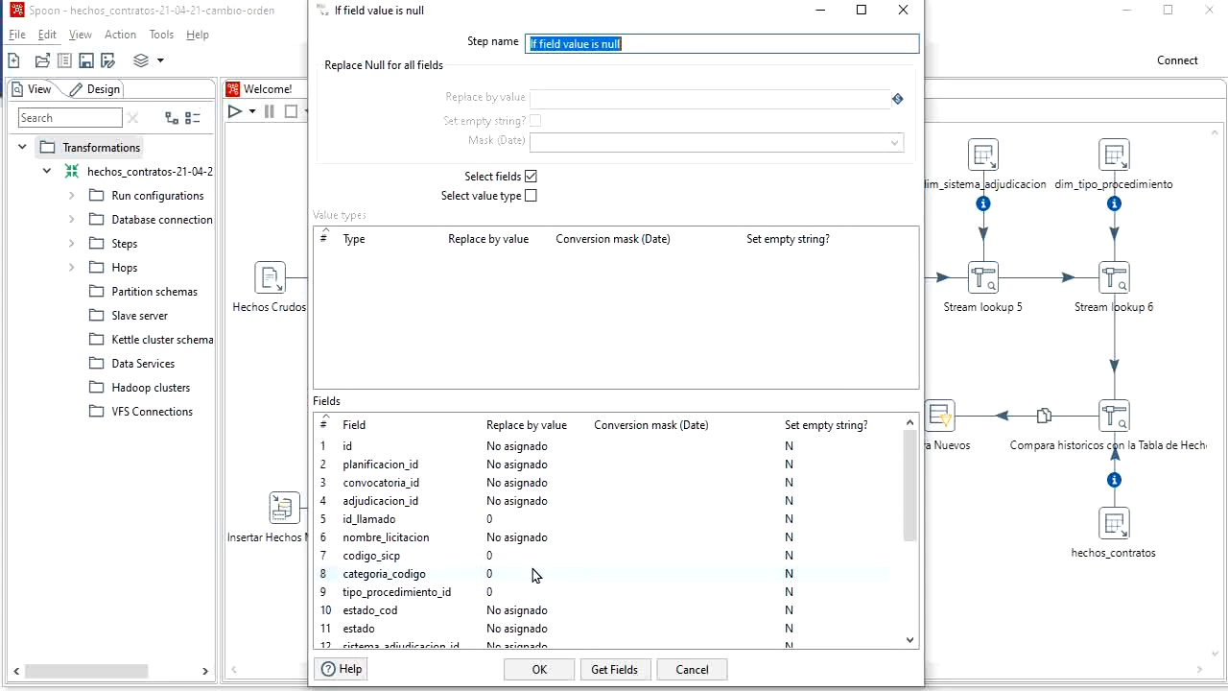
{"action": "left_click", "coordinate": [557, 670]}
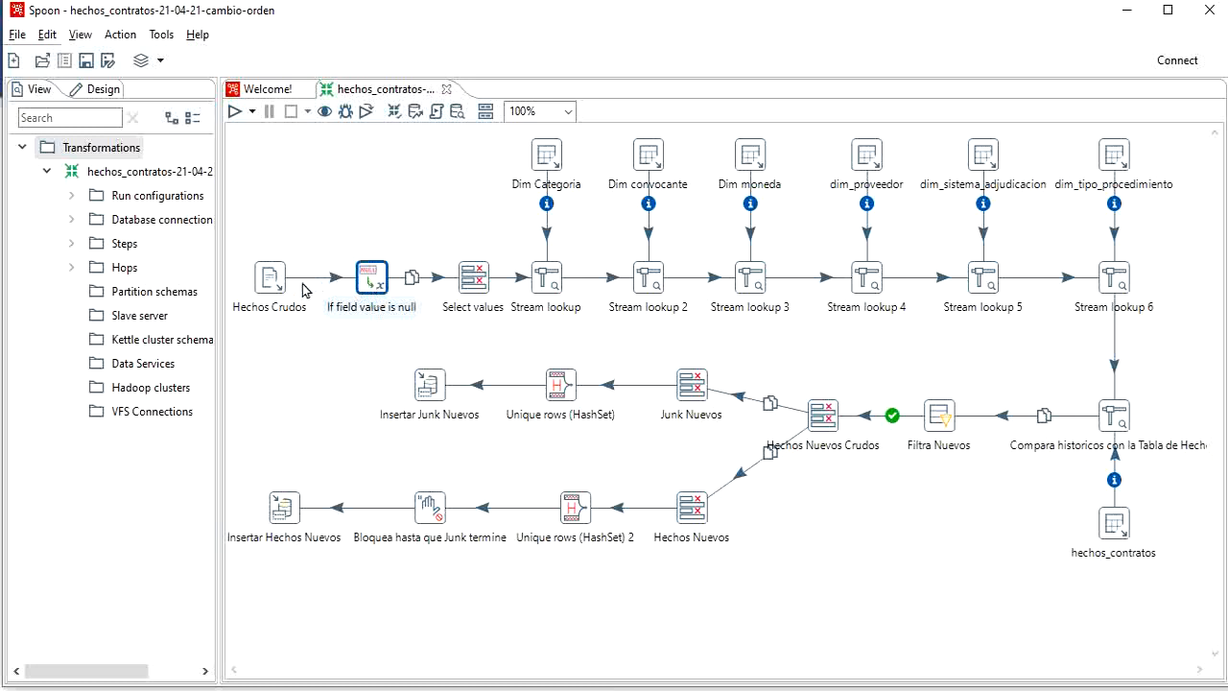
Step: Connect Hechos Crudos to the If field value is null step with a hop for the main output
{"action": "mouse_move", "coordinate": [267, 282]}
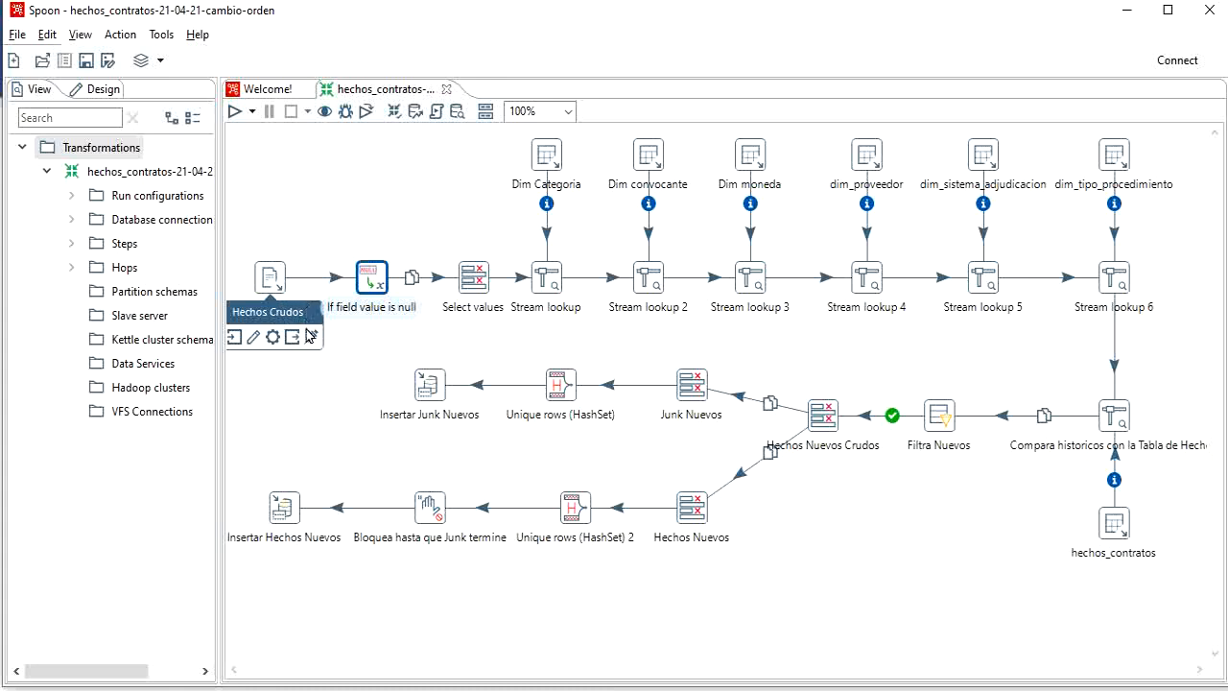
{"action": "left_click_drag", "start_coordinate": [293, 342], "coordinate": [369, 284]}
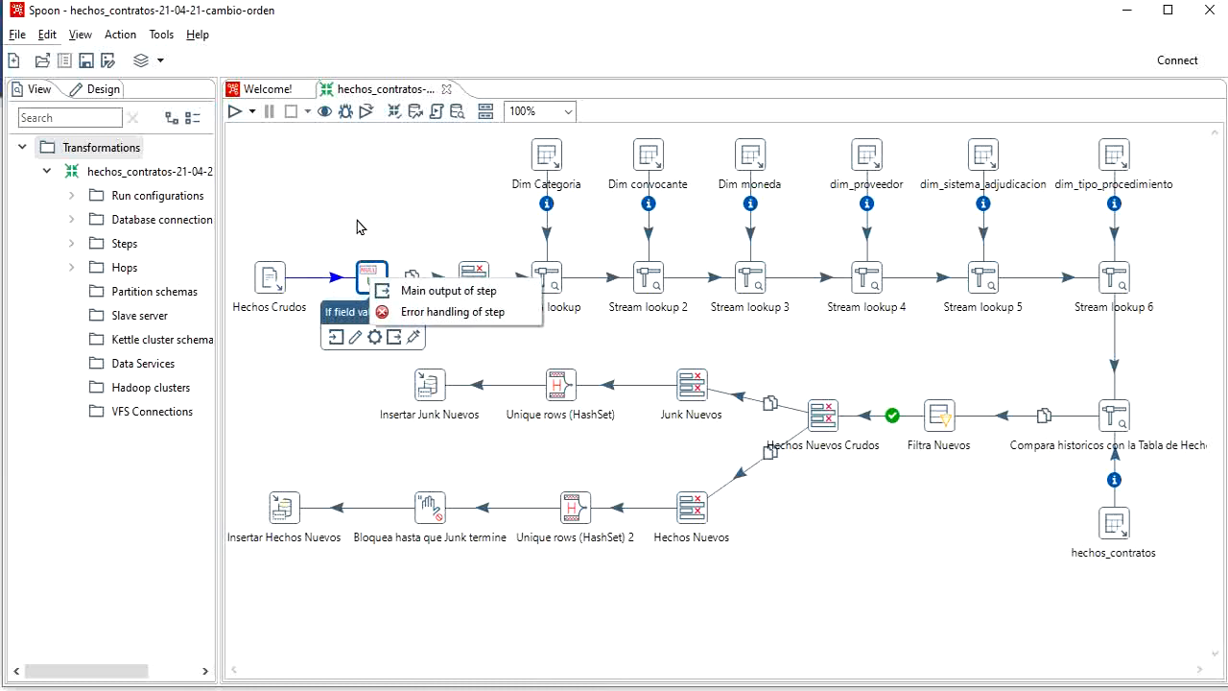
{"action": "left_click", "coordinate": [448, 290]}
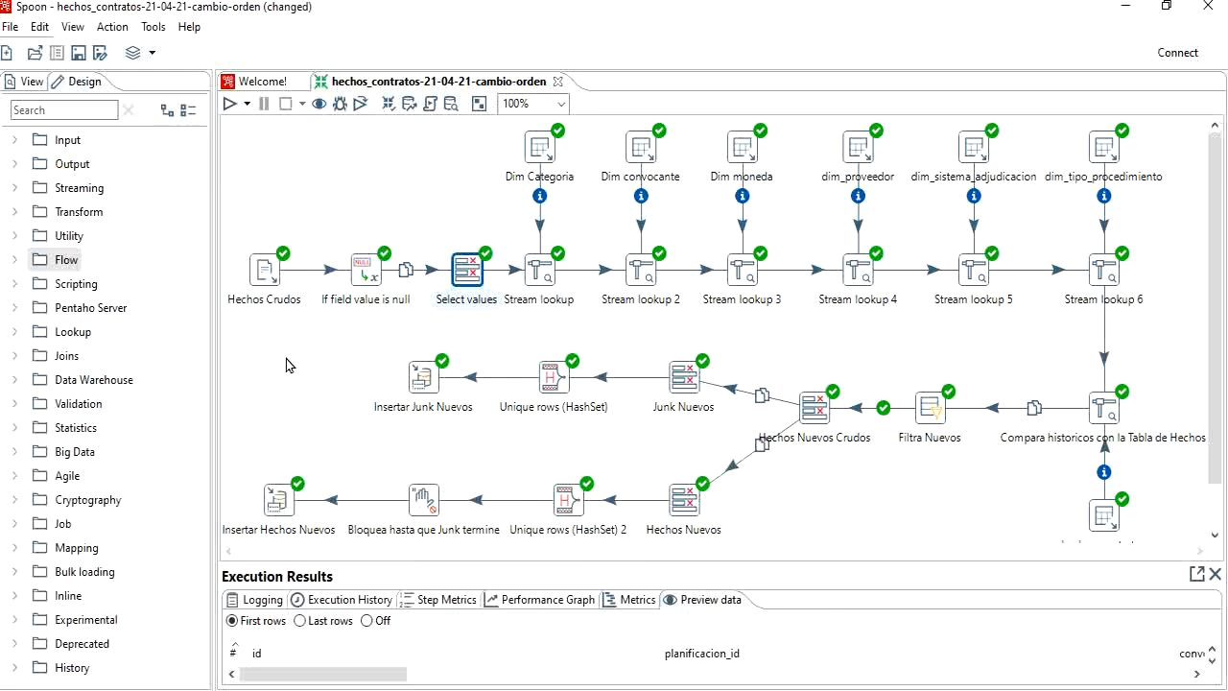
Step: Open the Select values step, review the list of selected fields, and close it without changes
{"action": "mouse_move", "coordinate": [472, 279]}
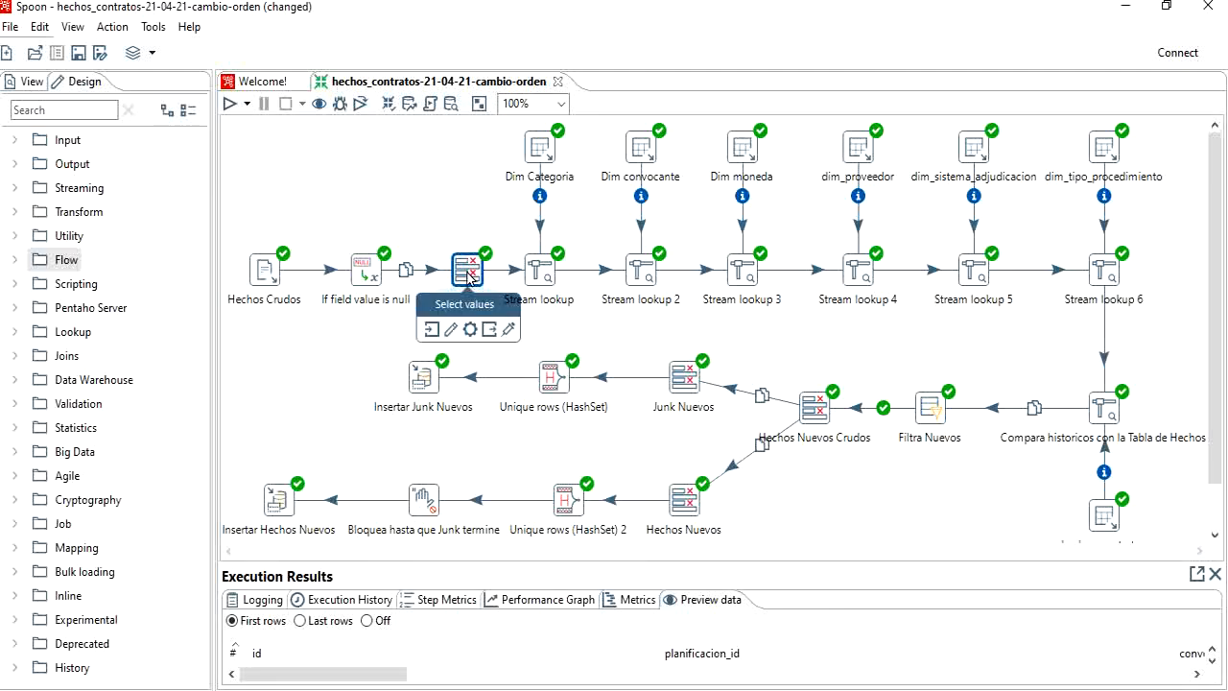
{"action": "left_click", "coordinate": [451, 331]}
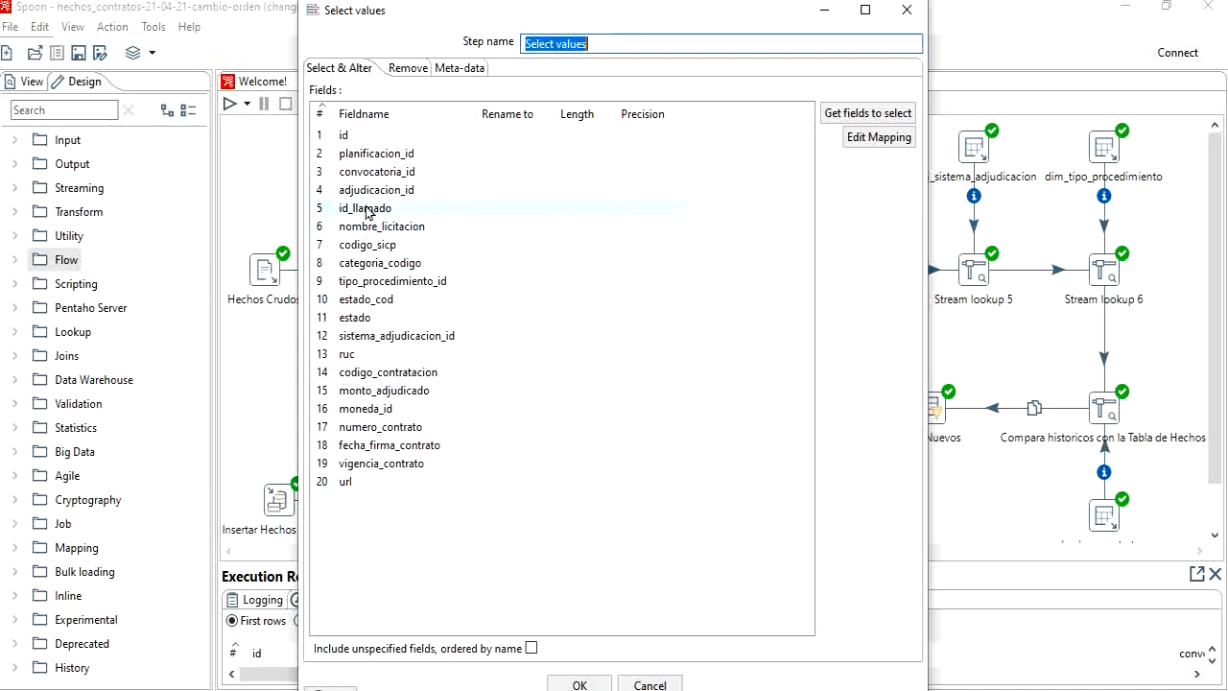
{"action": "key", "text": "Escape"}
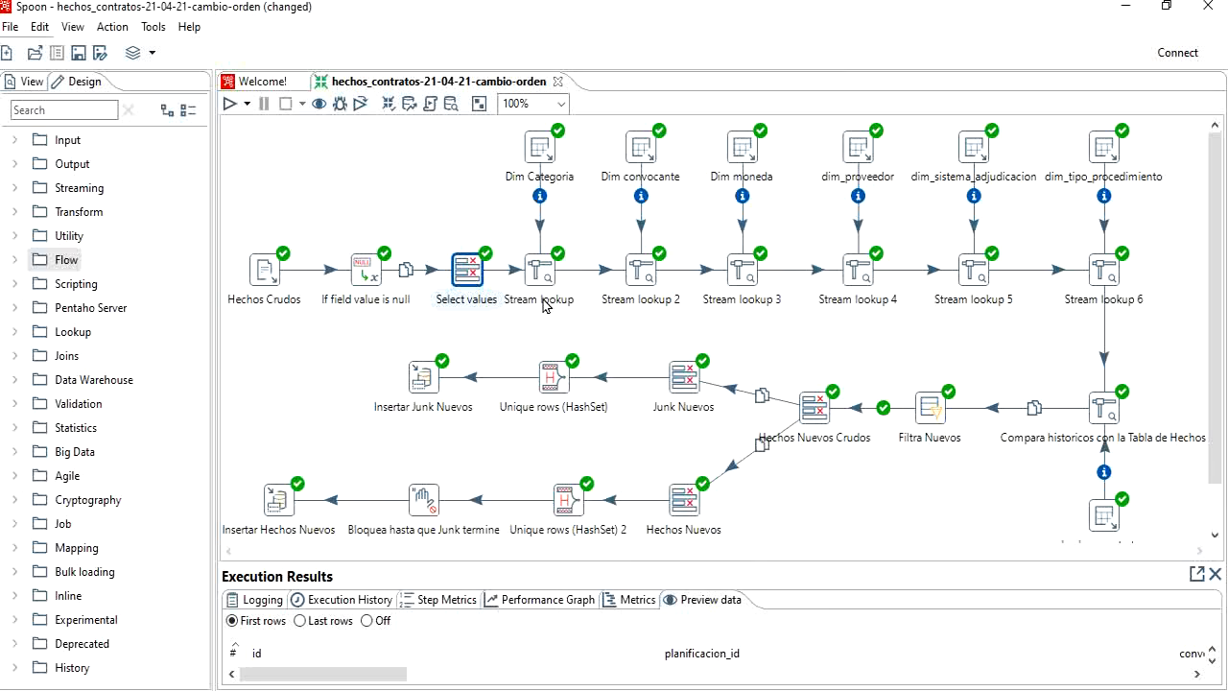
{"action": "mouse_move", "coordinate": [548, 291]}
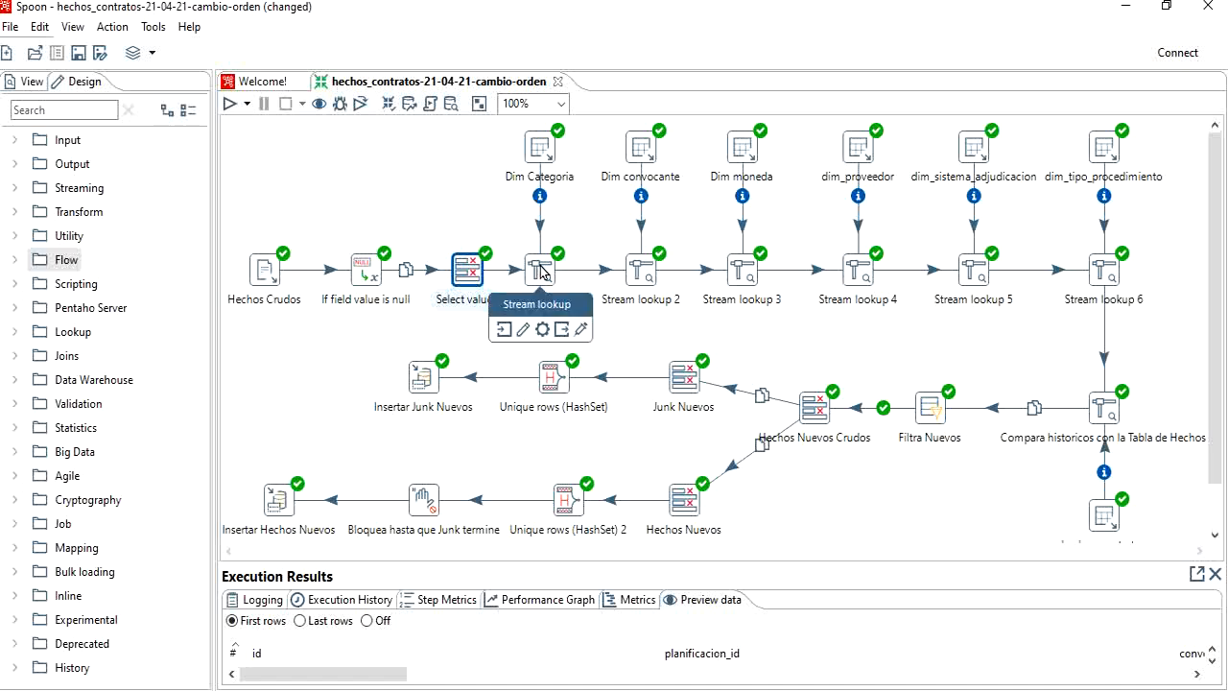
{"action": "mouse_move", "coordinate": [468, 265]}
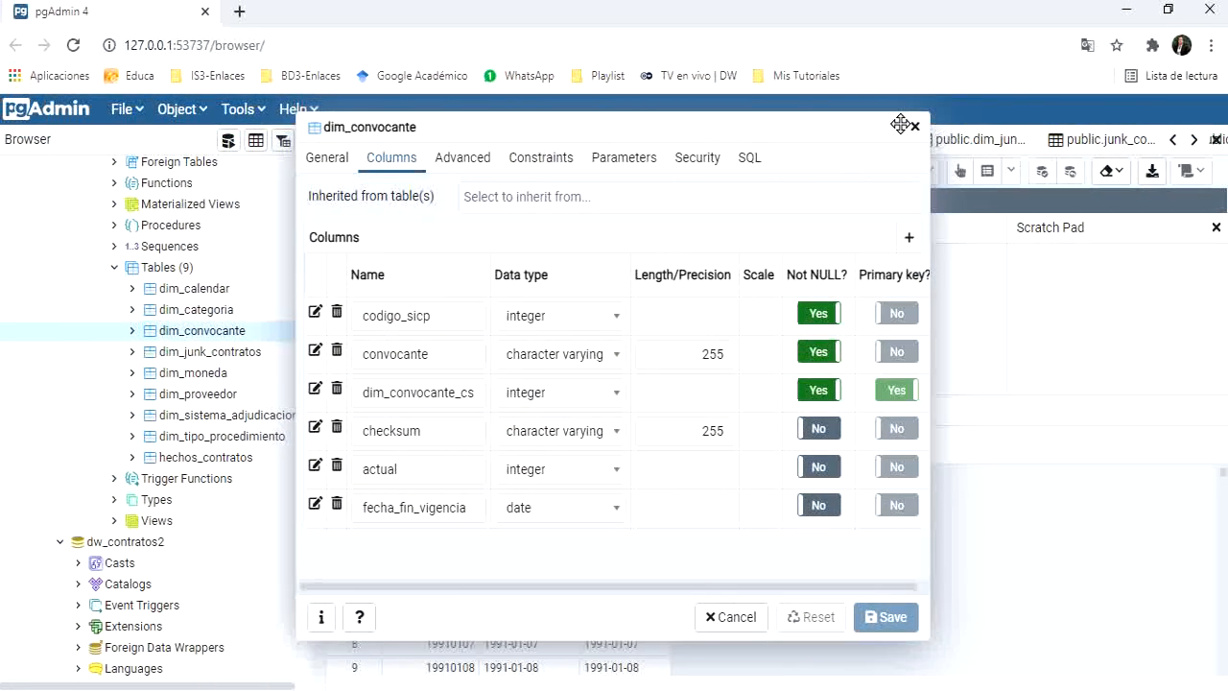
Step: In pgAdmin, close the dim_convocante properties and examine the column definitions of the hechos_contratos table
{"action": "left_click", "coordinate": [912, 128]}
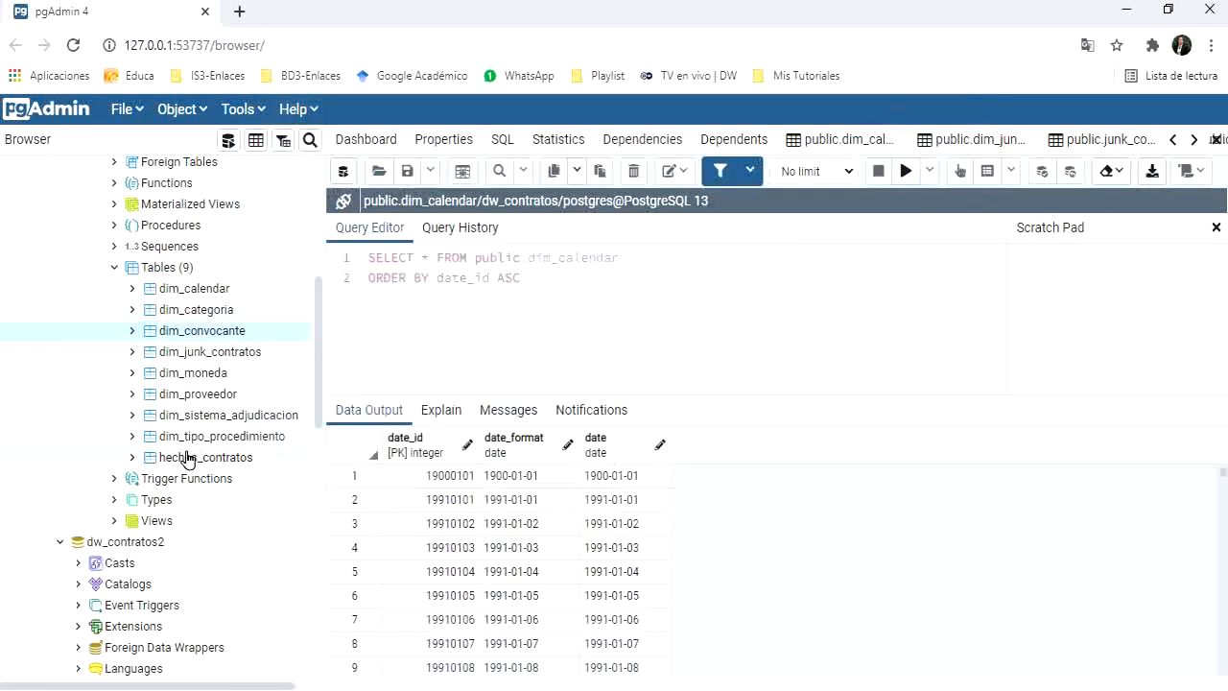
{"action": "right_click", "coordinate": [188, 460]}
{"action": "left_click", "coordinate": [250, 508]}
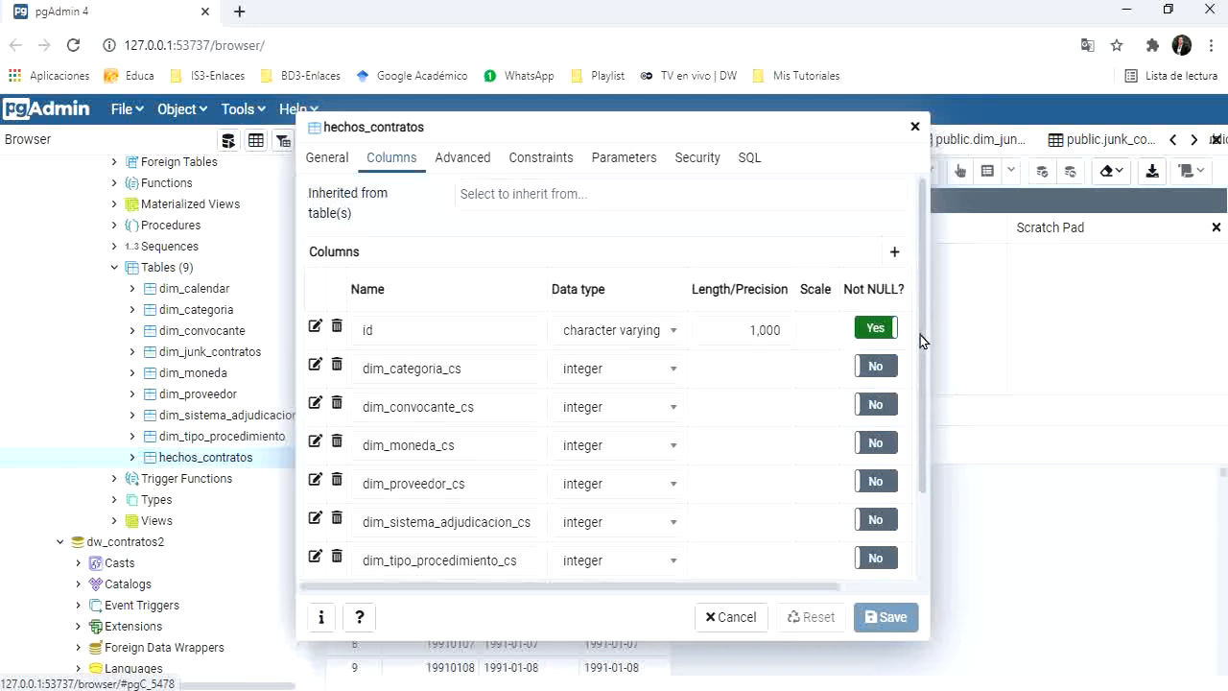
{"action": "left_click_drag", "start_coordinate": [921, 335], "coordinate": [927, 403]}
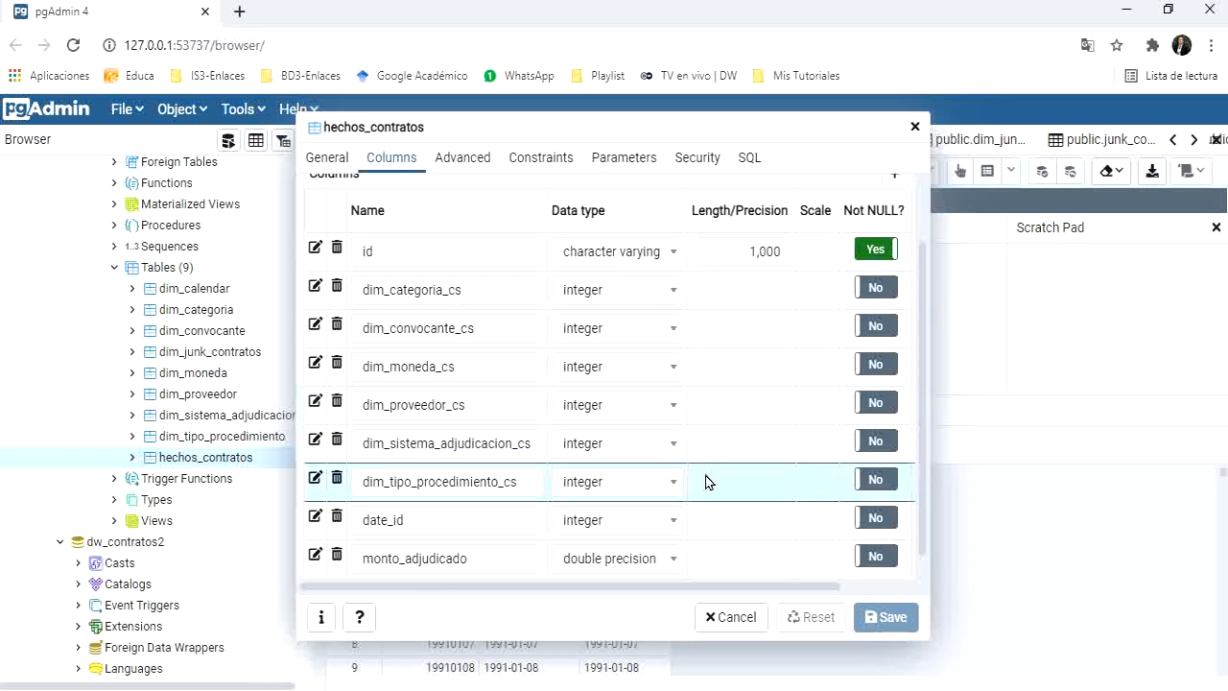
Step: Close the hechos_contratos properties and, in Spoon, open Dim Categoria, browse the dw_contratos-21-04-2021 tables offered for its SELECT statement, and cancel the explorer
{"action": "left_click", "coordinate": [733, 617]}
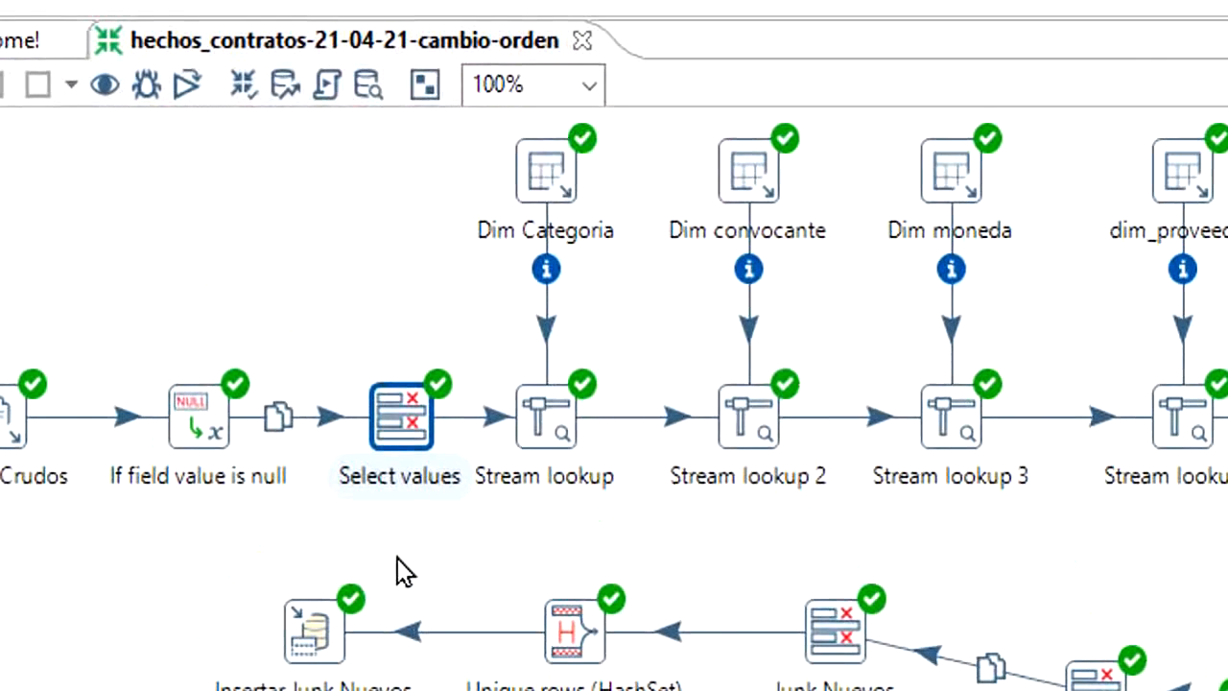
{"action": "left_click", "coordinate": [547, 423]}
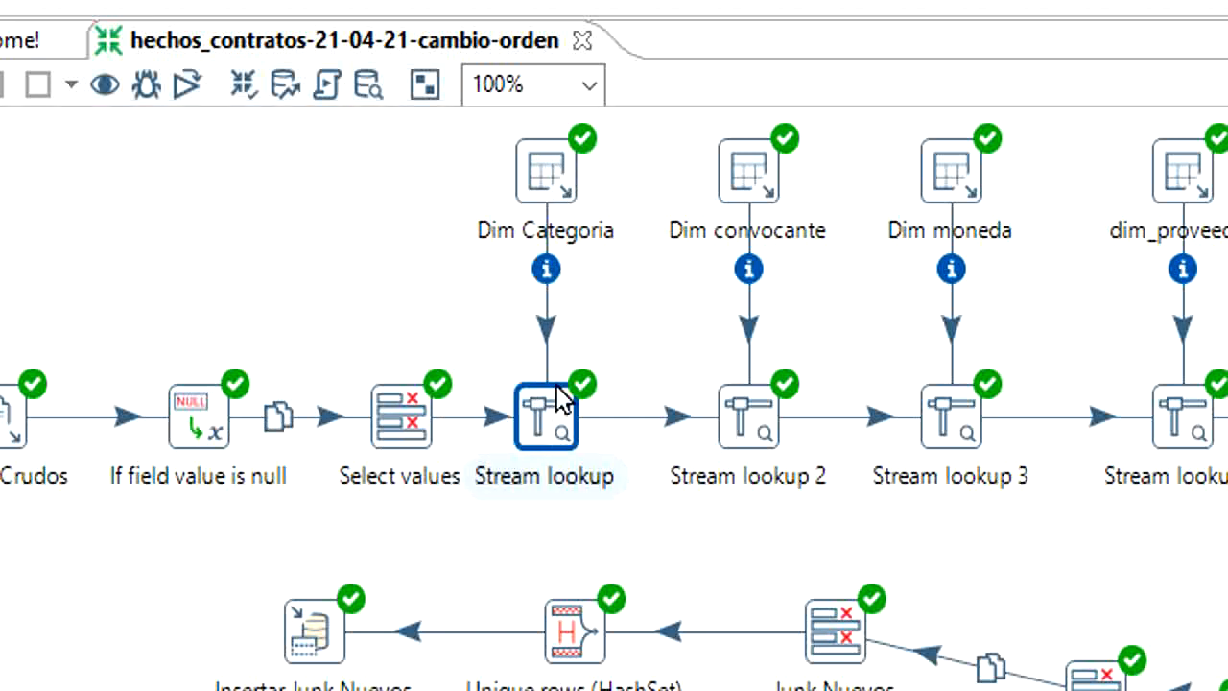
{"action": "left_click", "coordinate": [554, 181]}
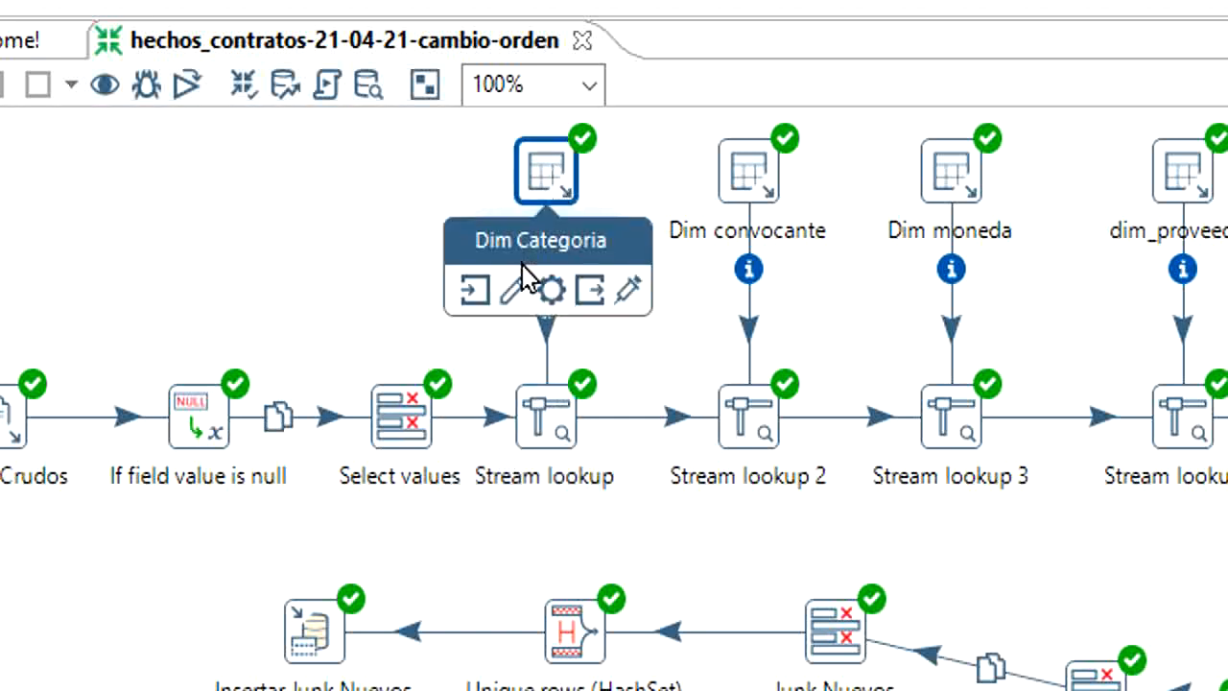
{"action": "left_click", "coordinate": [510, 291]}
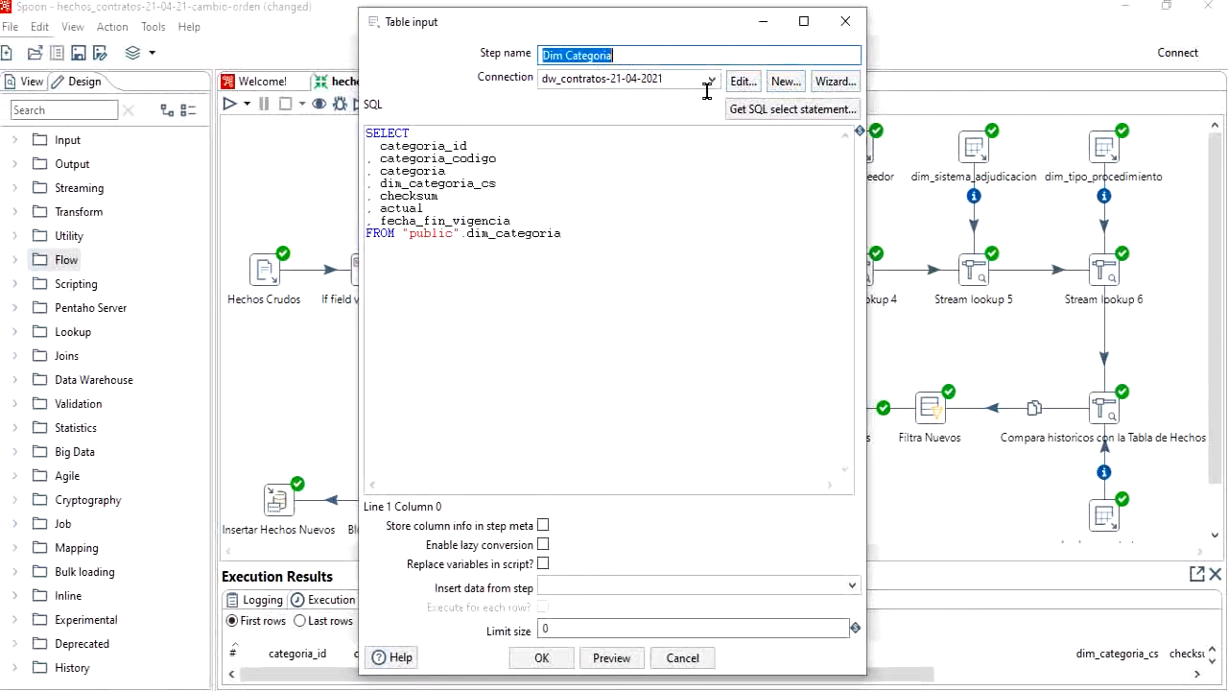
{"action": "left_click", "coordinate": [761, 112]}
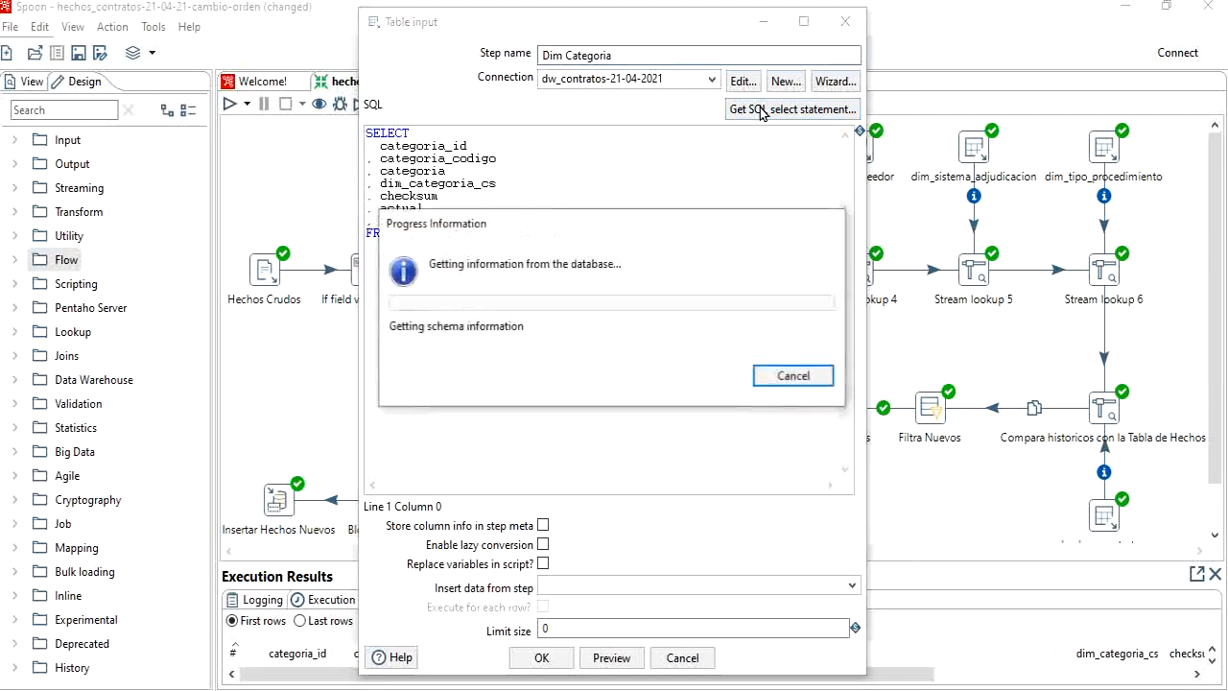
{"action": "left_click", "coordinate": [362, 140]}
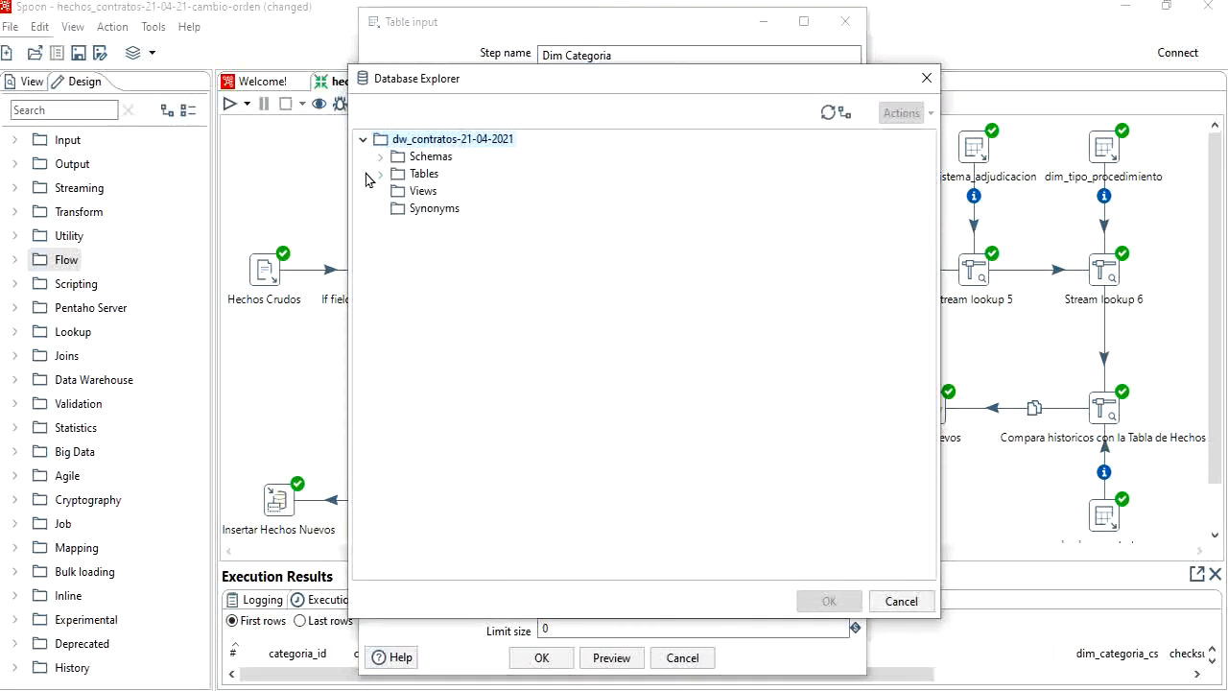
{"action": "left_click", "coordinate": [381, 174]}
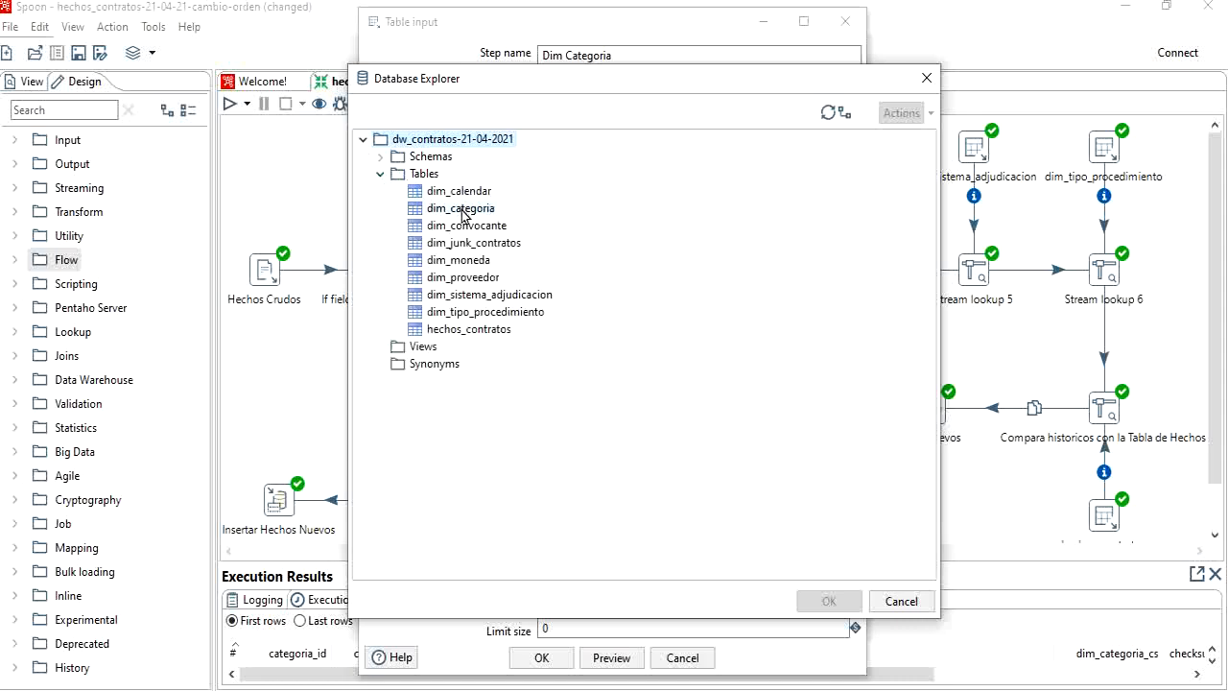
{"action": "left_click", "coordinate": [901, 600]}
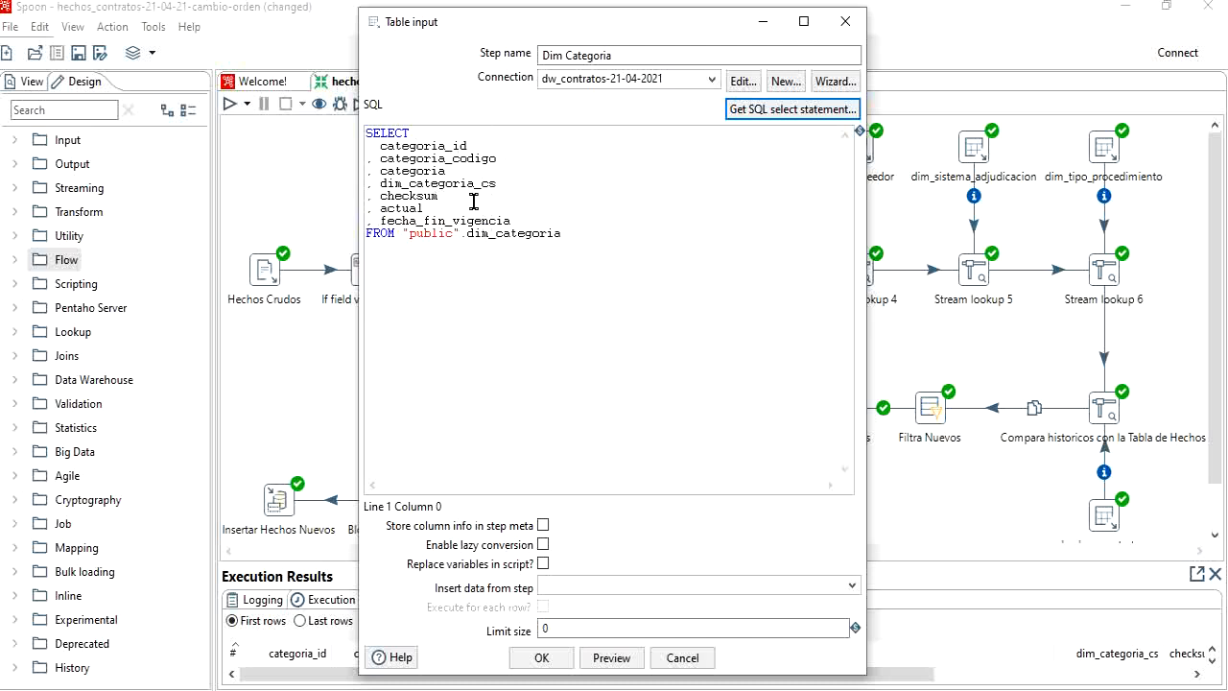
Step: Preview 1000 rows of the Dim Categoria table input, examine the dim_categoria_cs column, and close the preview
{"action": "left_click", "coordinate": [611, 657]}
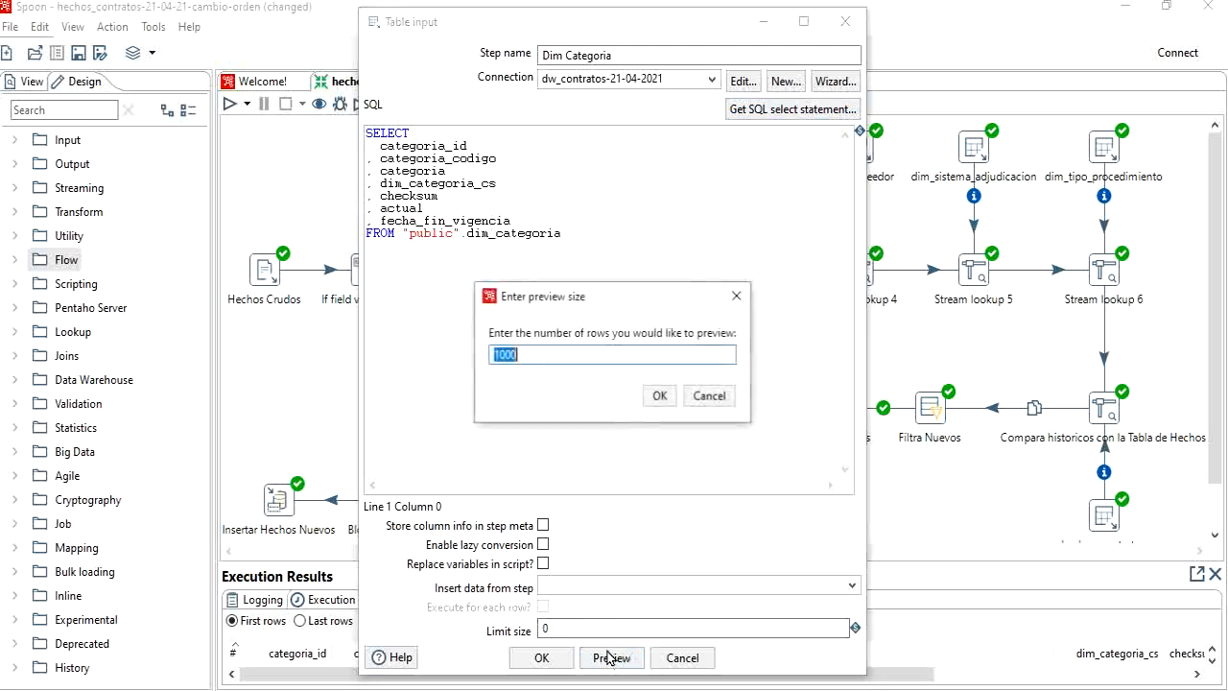
{"action": "left_click", "coordinate": [655, 395]}
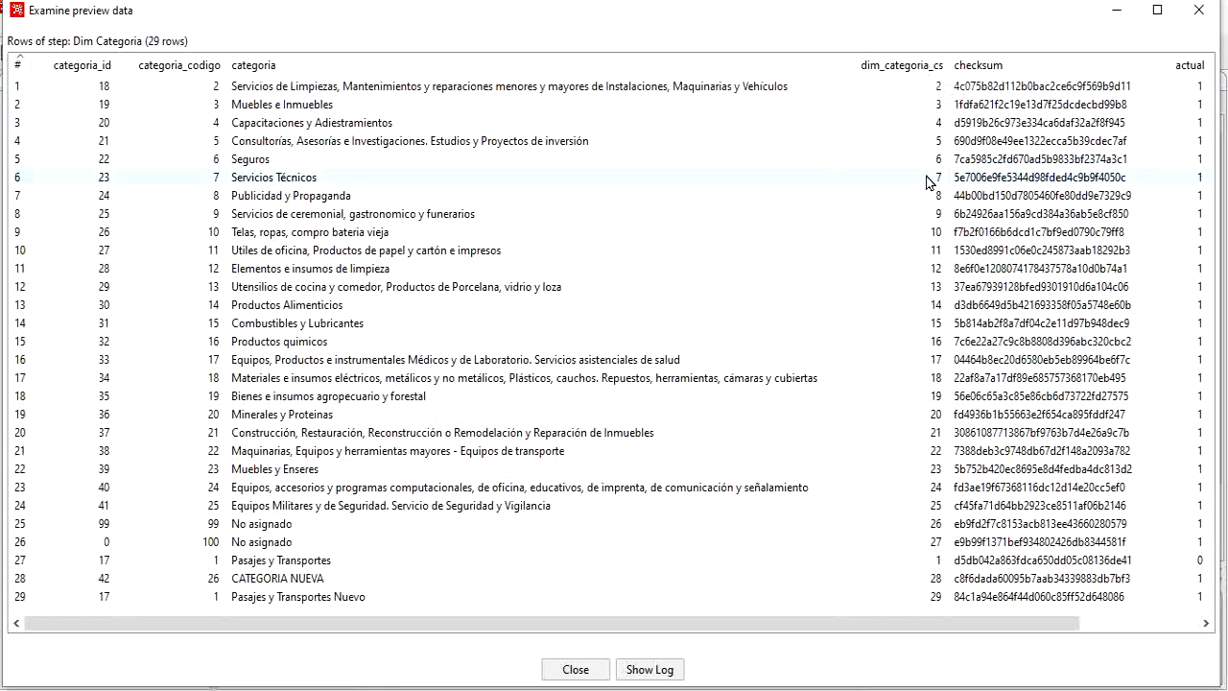
{"action": "left_click", "coordinate": [576, 669]}
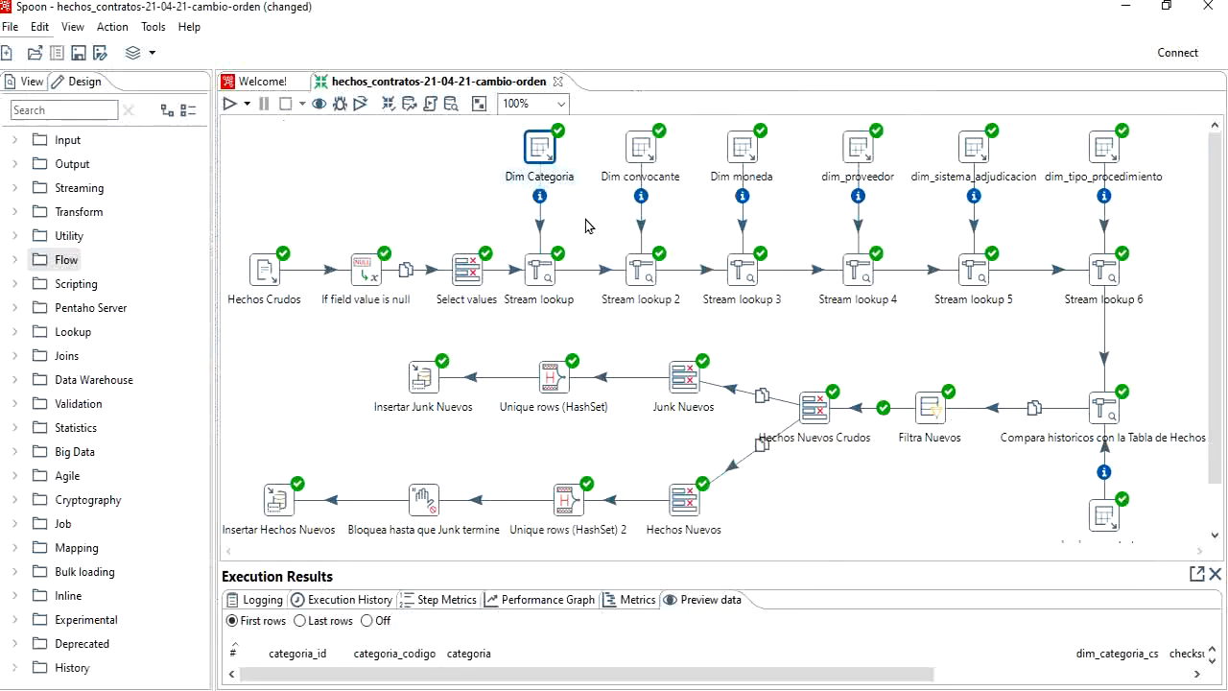
Step: Open the Stream lookup step, review its categoria_codigo lookup key and the retrieved dim_categoria_cs field, and confirm it without changes
{"action": "left_click", "coordinate": [536, 270]}
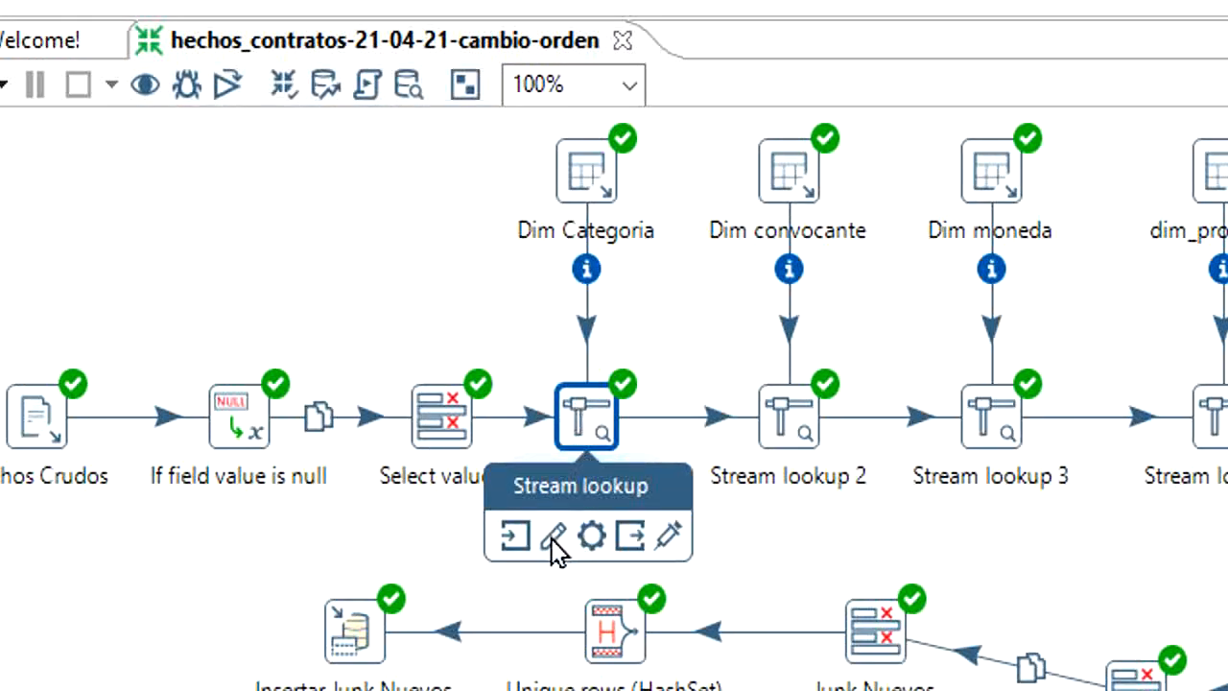
{"action": "left_click", "coordinate": [552, 537]}
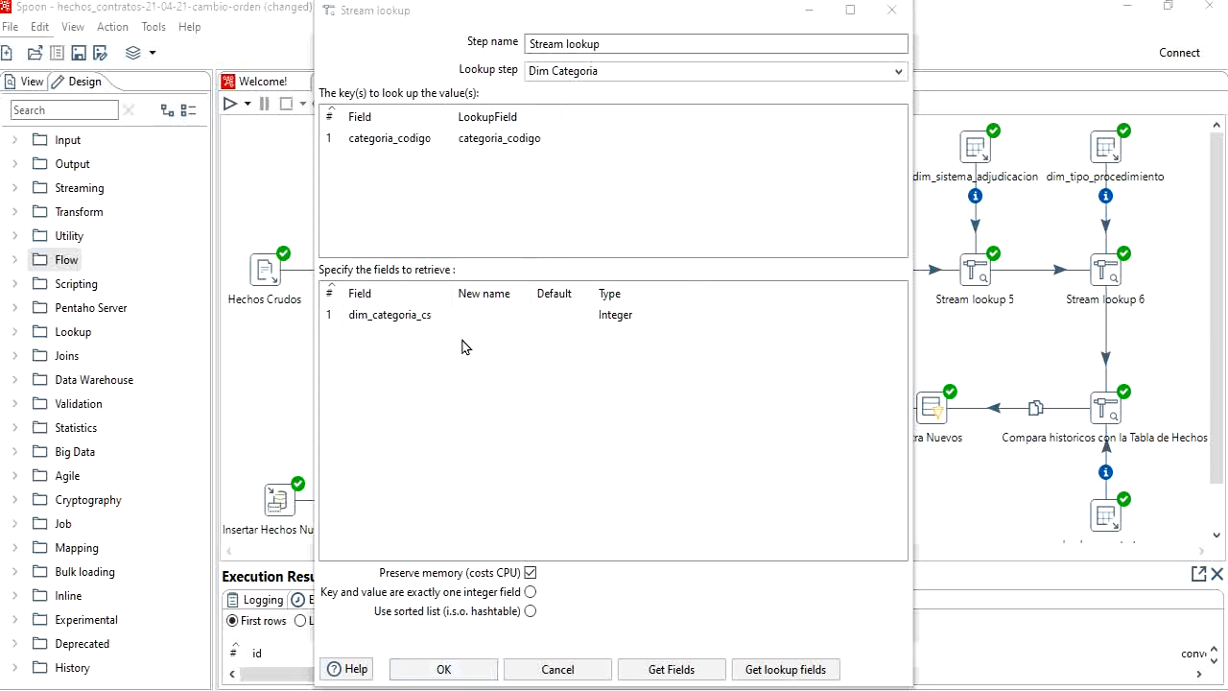
{"action": "left_click", "coordinate": [452, 666]}
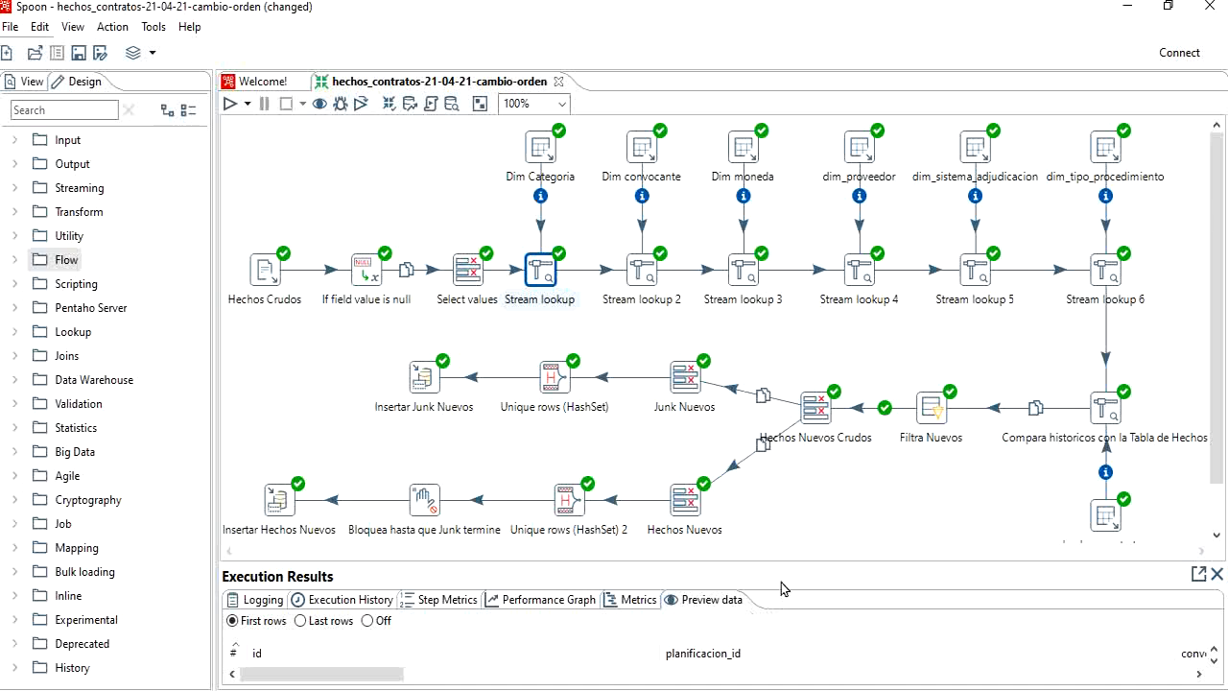
Step: Enlarge the execution results area and examine the Select values preview data through to its last column, url
{"action": "left_click_drag", "start_coordinate": [780, 562], "coordinate": [770, 354]}
{"action": "mouse_move", "coordinate": [542, 278]}
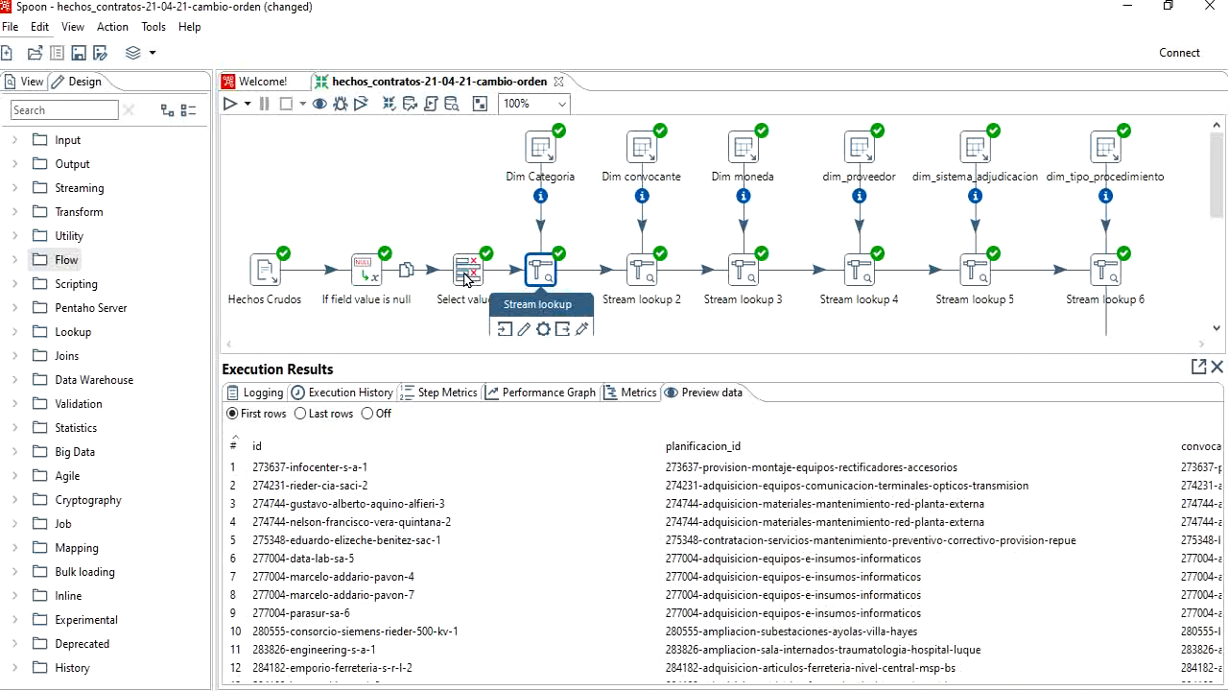
{"action": "mouse_move", "coordinate": [467, 273]}
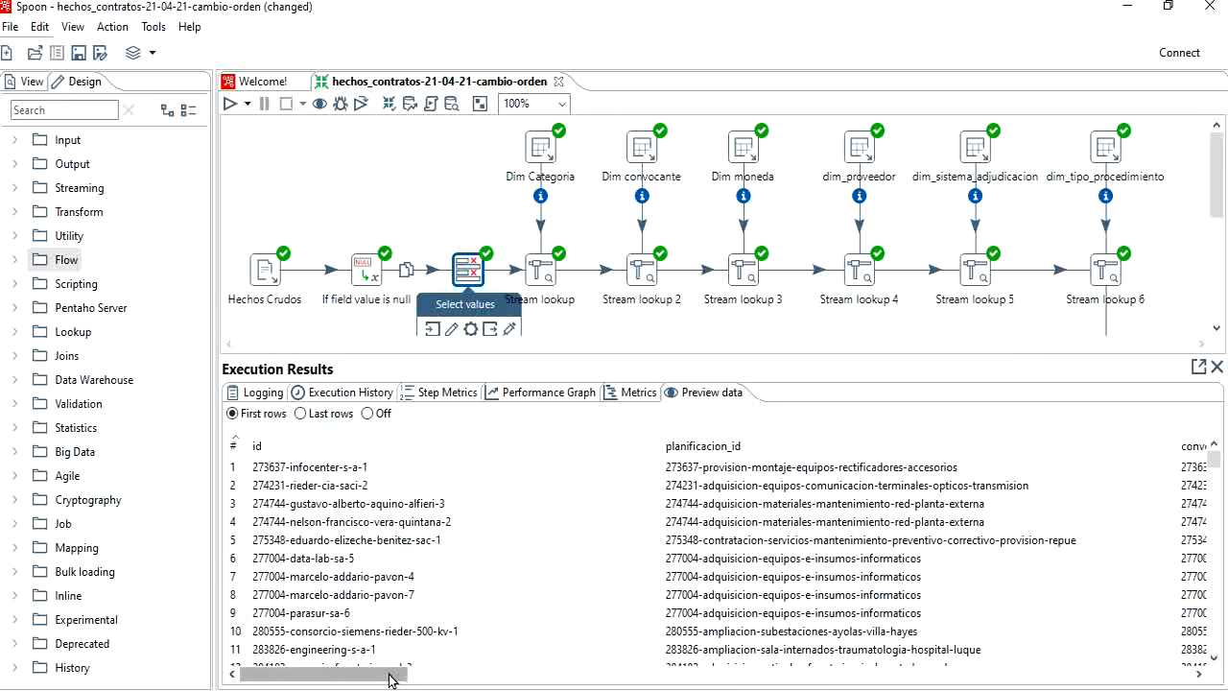
{"action": "left_click_drag", "start_coordinate": [391, 672], "coordinate": [1216, 654]}
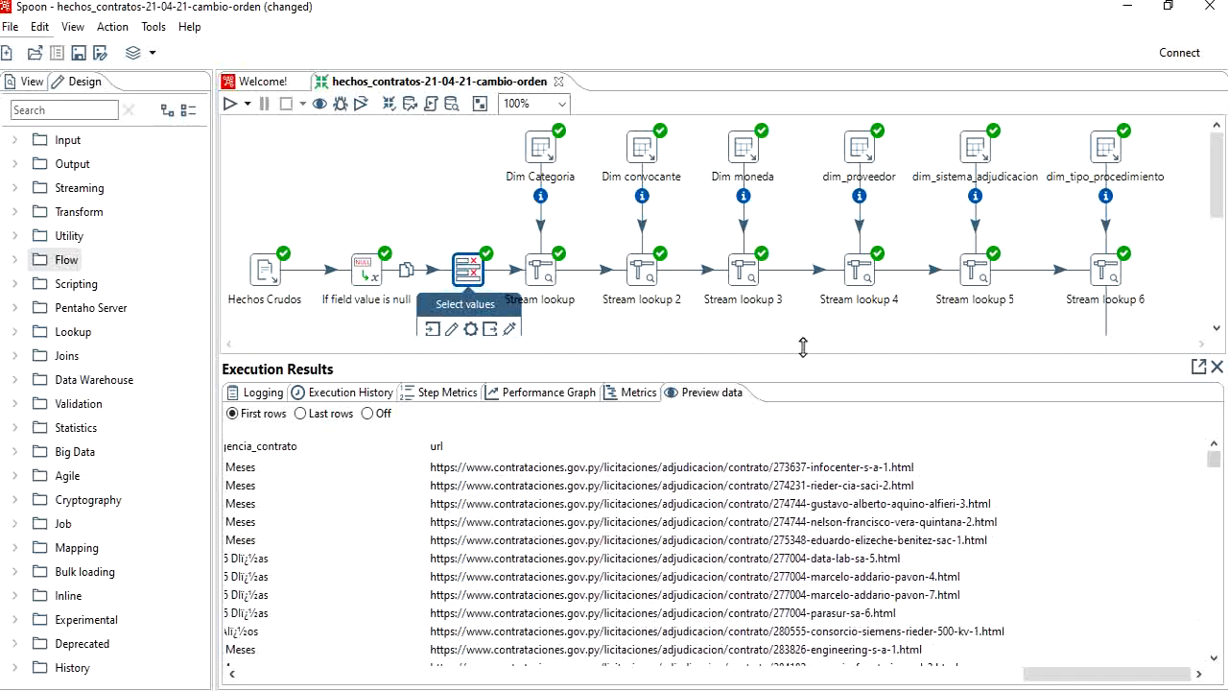
Step: Examine the Stream lookup preview data, comparing the categoria_codigo column with the dim_categoria_cs column added at the end
{"action": "left_click", "coordinate": [542, 277]}
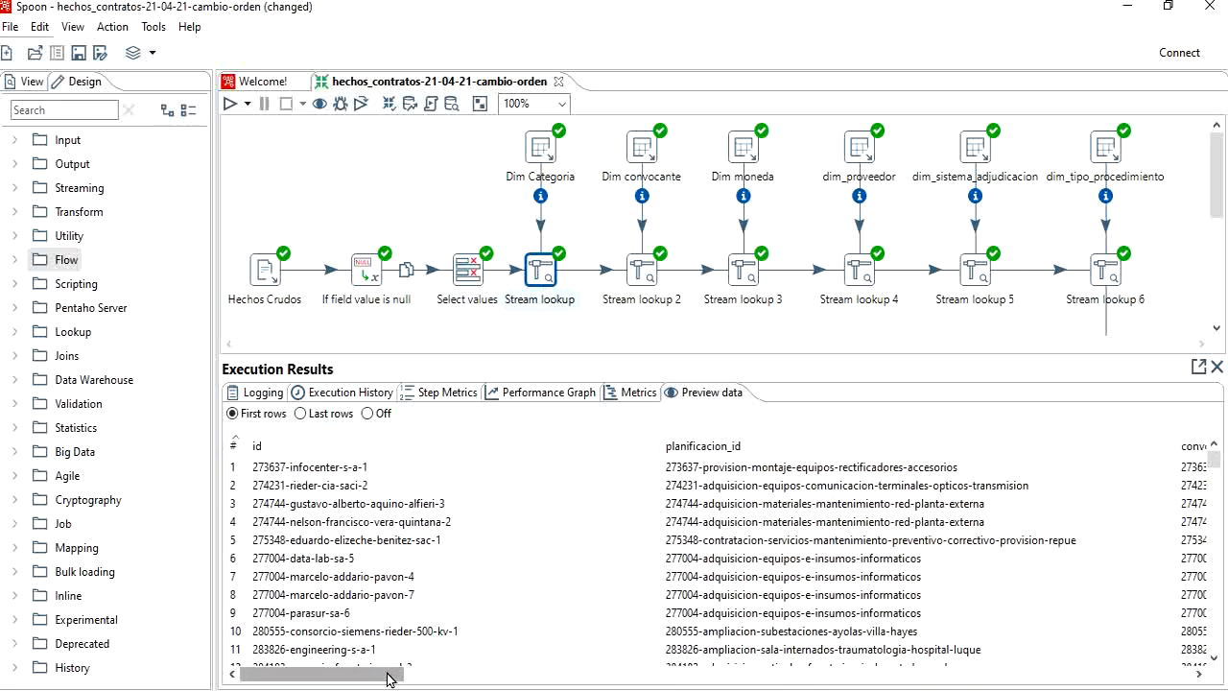
{"action": "left_click_drag", "start_coordinate": [386, 679], "coordinate": [853, 657]}
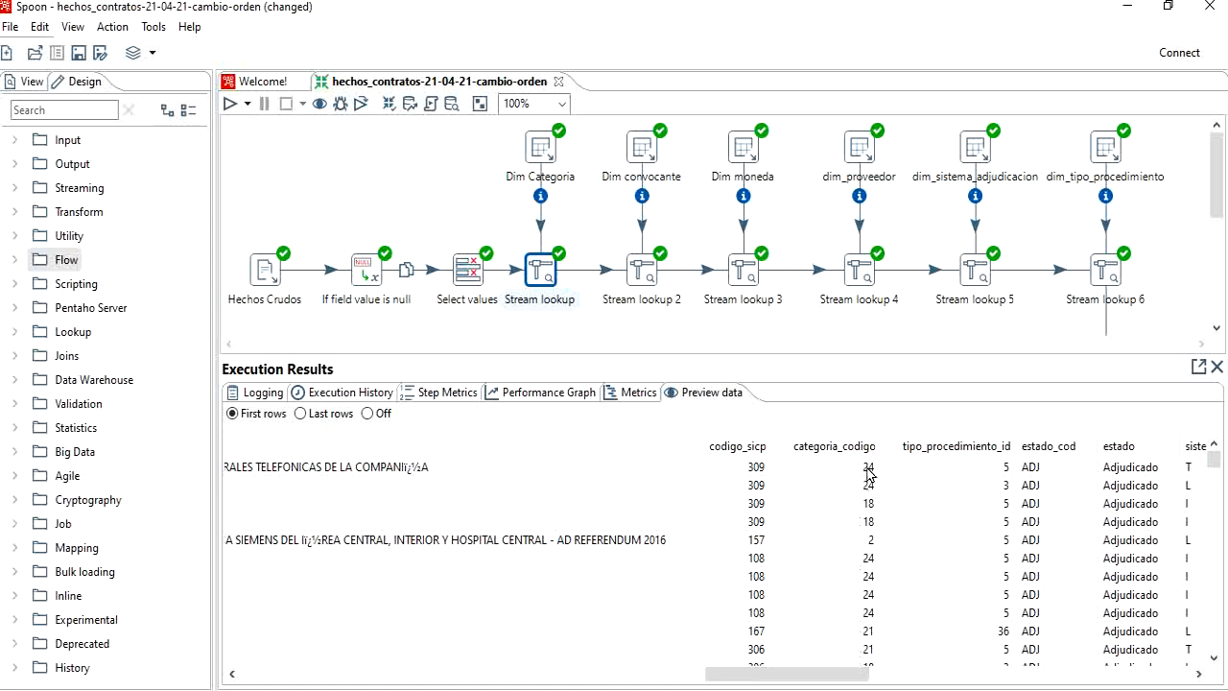
{"action": "left_click_drag", "start_coordinate": [762, 674], "coordinate": [1099, 669]}
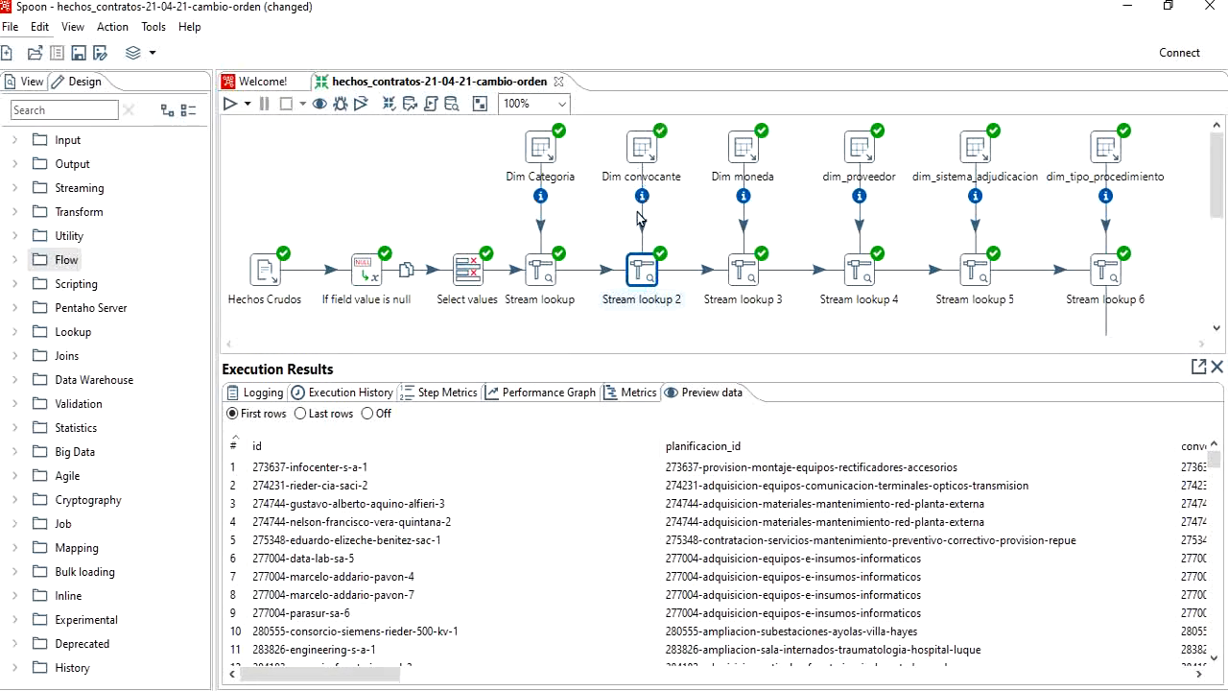
Step: Examine the dim_convocante_cs and codigo_sicp columns in the Stream lookup 2 preview data
{"action": "left_click_drag", "start_coordinate": [390, 674], "coordinate": [1189, 671]}
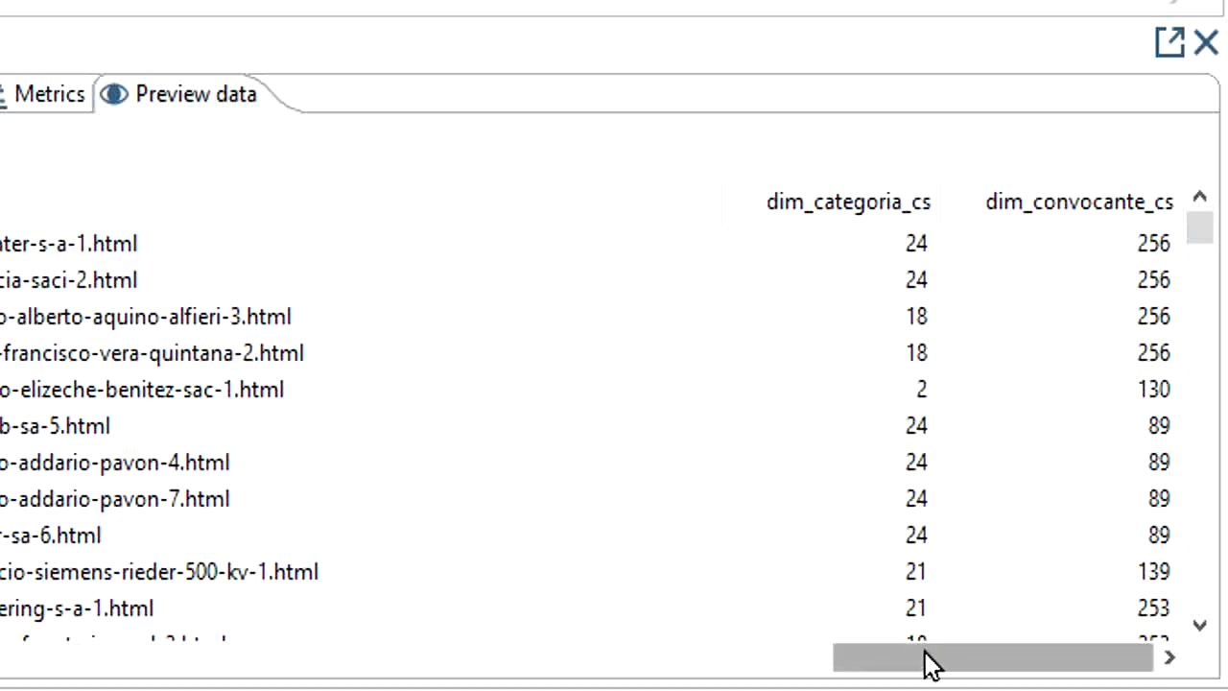
{"action": "left_click_drag", "start_coordinate": [930, 664], "coordinate": [357, 674]}
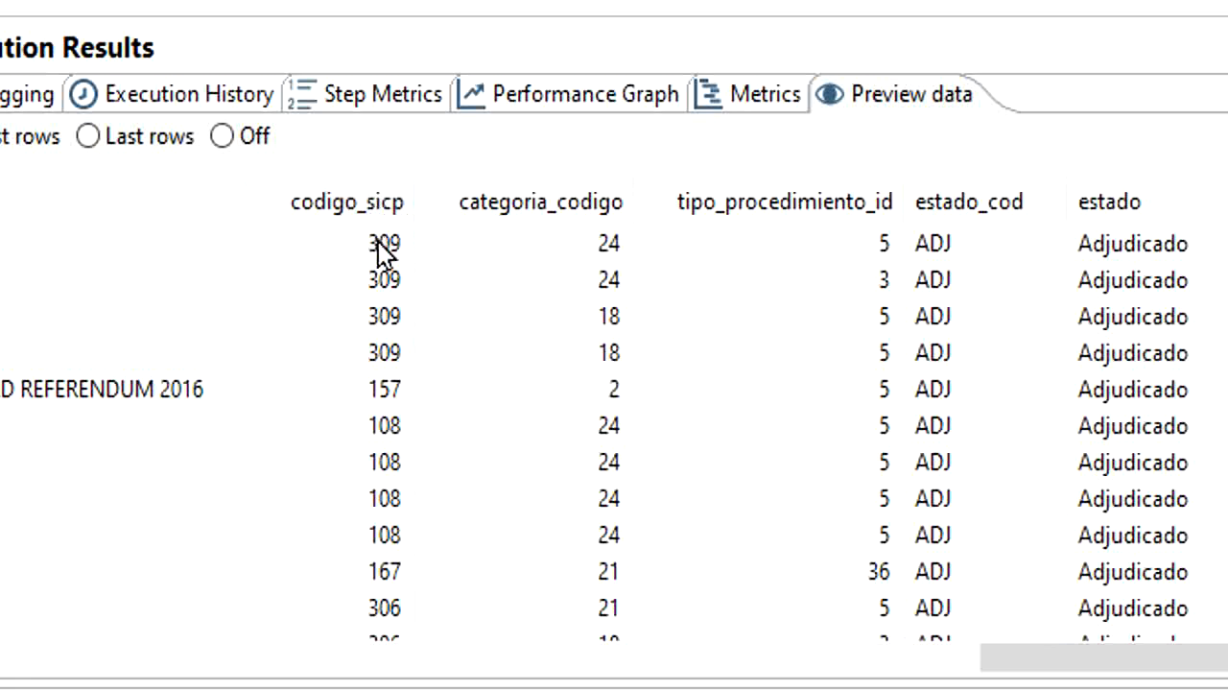
Step: In pgAdmin, generate a SELECT script for dim_convocante, add the condition "where codigo_sicp=309", and run the query
{"action": "mouse_move", "coordinate": [598, 690]}
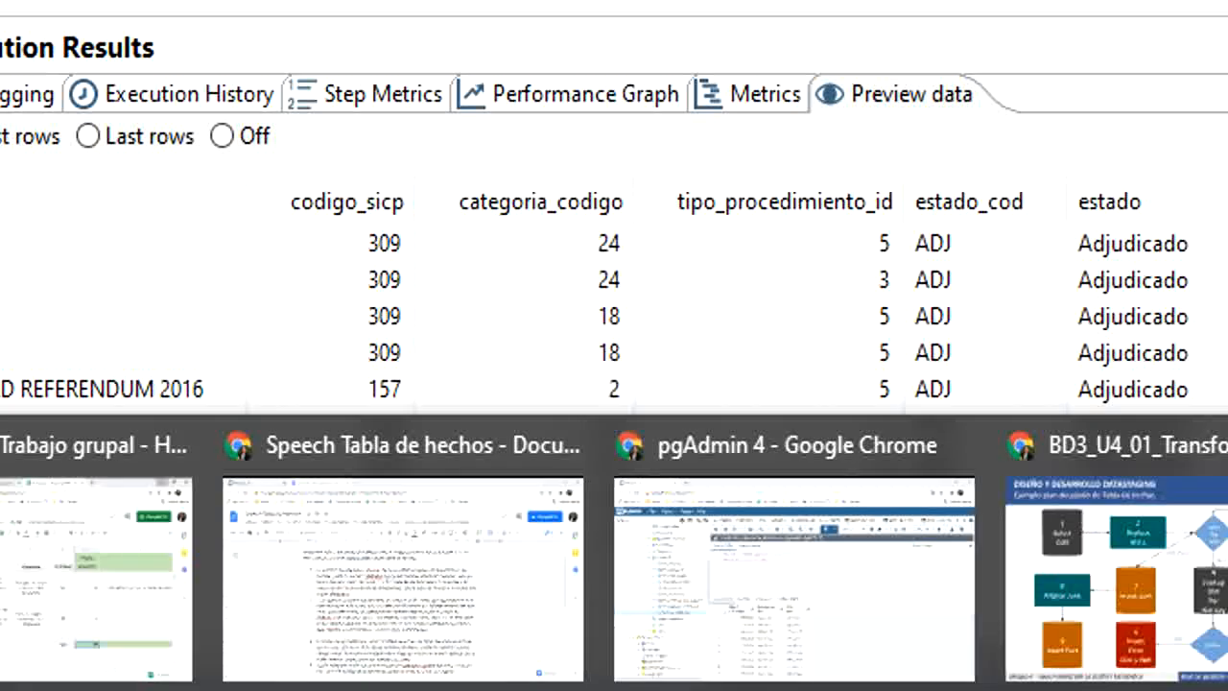
{"action": "left_click", "coordinate": [685, 576]}
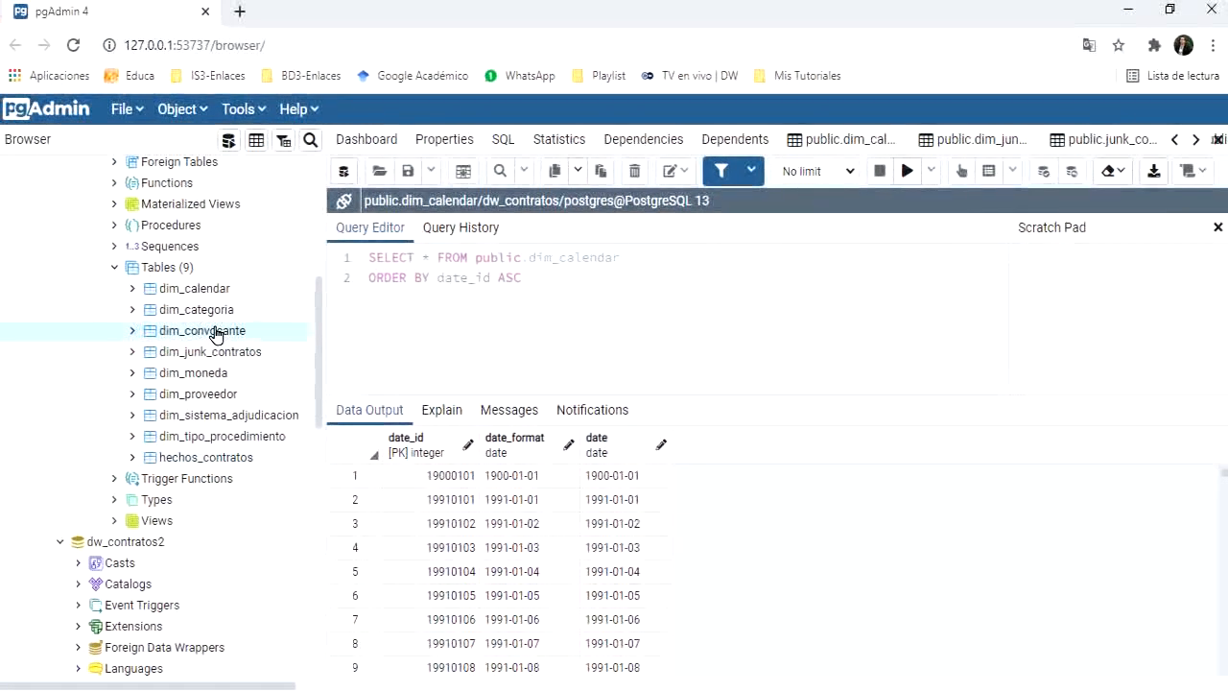
{"action": "right_click", "coordinate": [215, 334]}
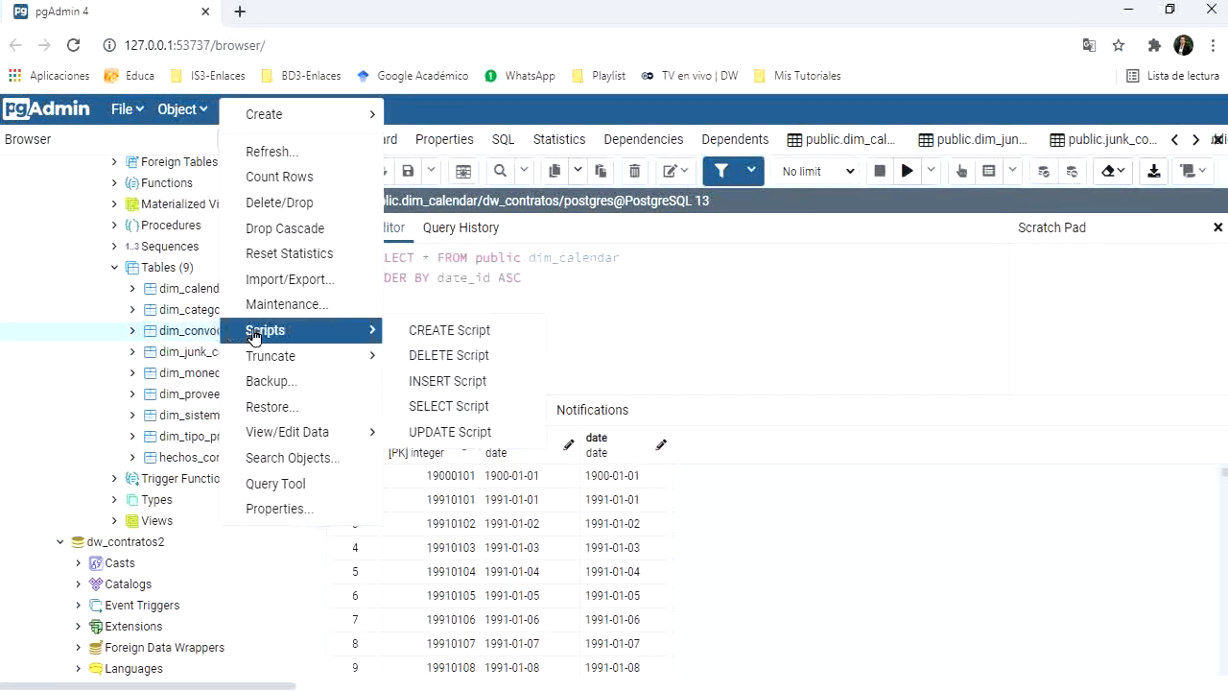
{"action": "mouse_move", "coordinate": [274, 331]}
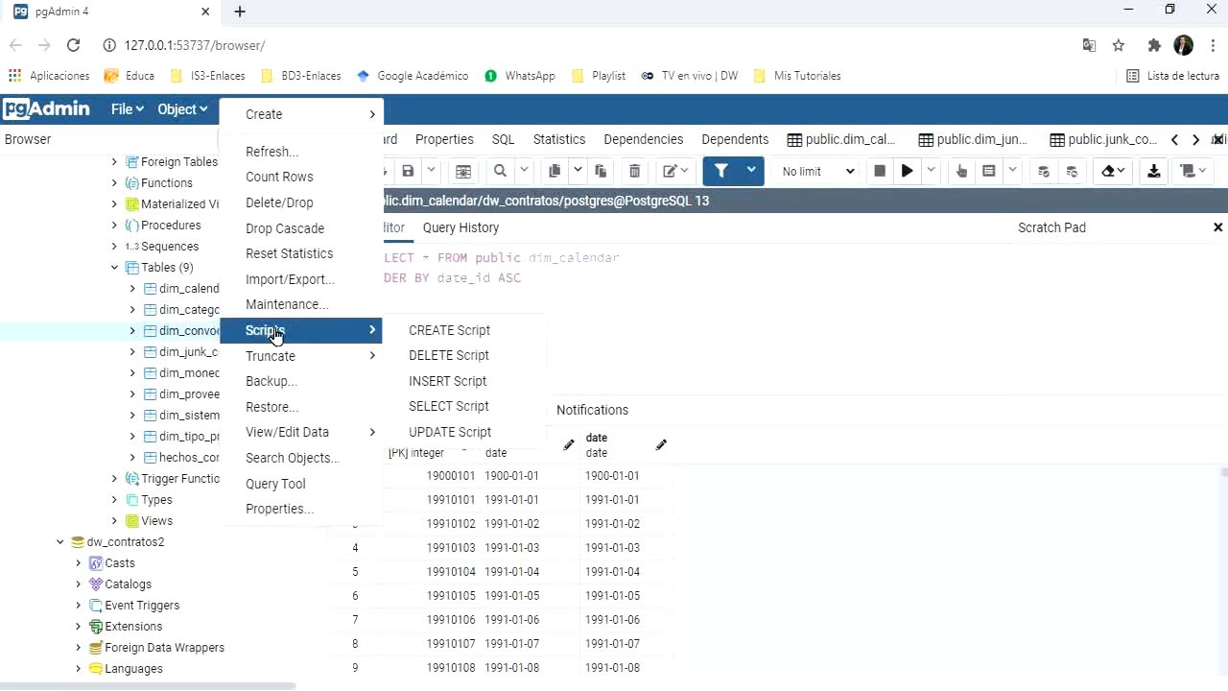
{"action": "left_click", "coordinate": [460, 406]}
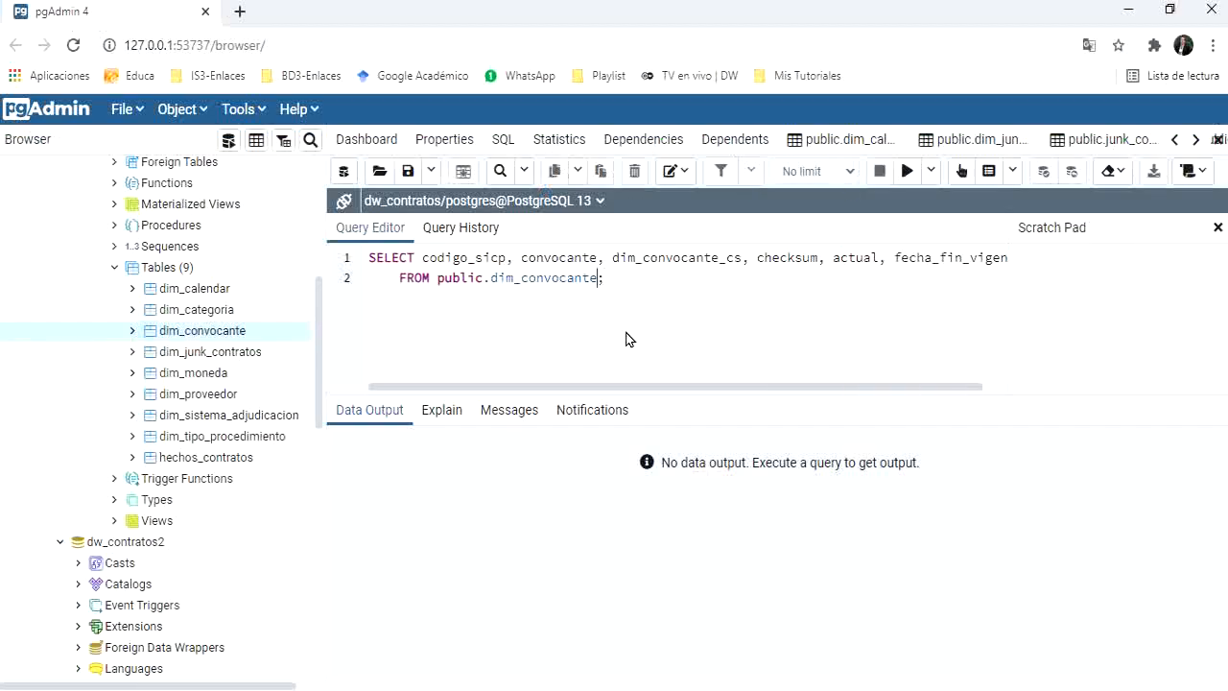
{"action": "type", "text": "ere codigo_sicp=309;"}
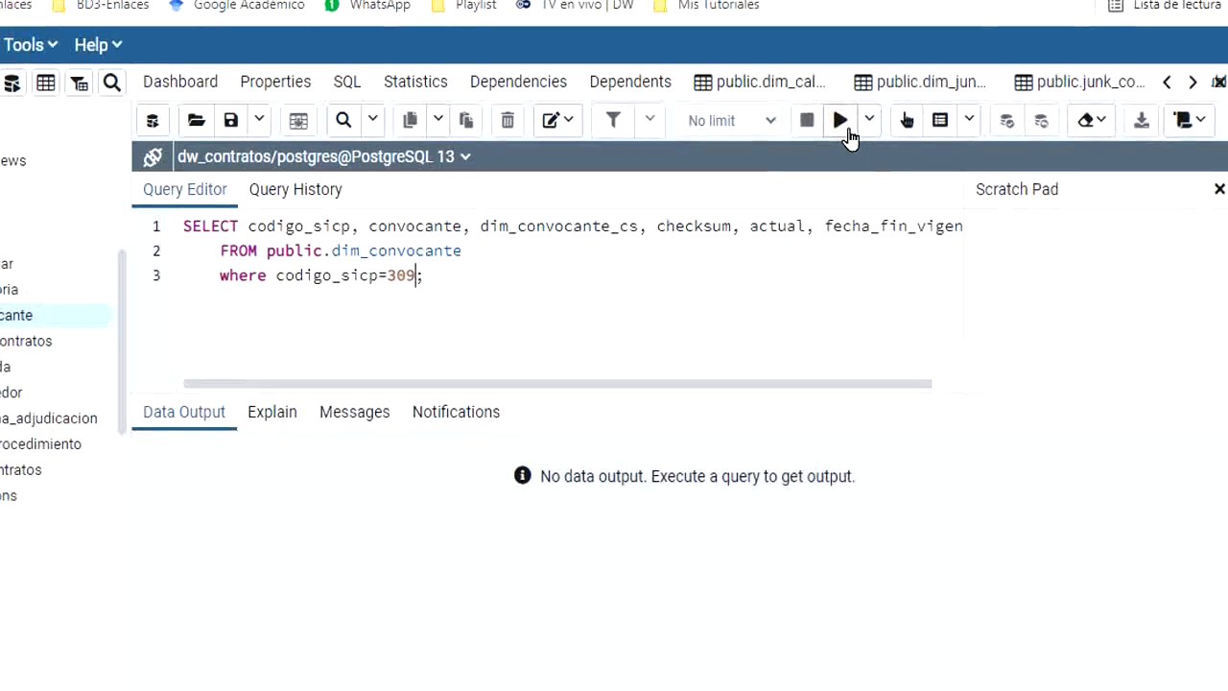
{"action": "left_click", "coordinate": [907, 171]}
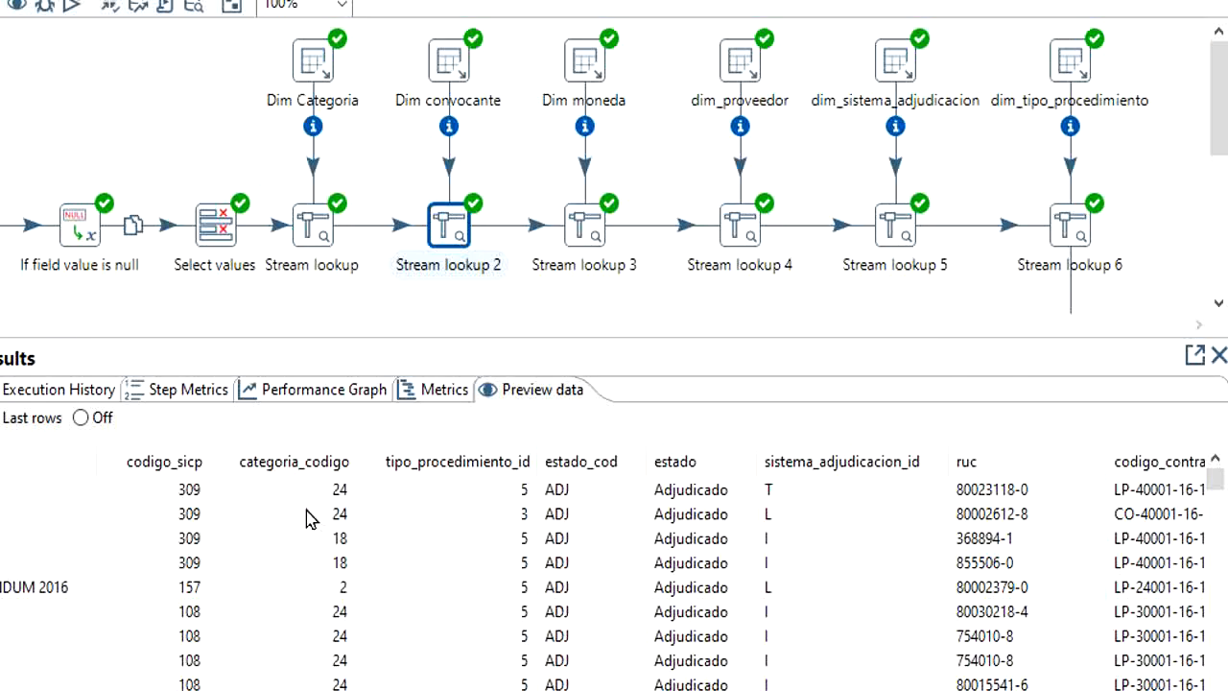
Step: Back in Spoon, check dim_convocante_cs in the Stream lookup 2 preview, and examine the dimension key columns output by Stream lookup 3 and 6
{"action": "left_click_drag", "start_coordinate": [801, 684], "coordinate": [1110, 675]}
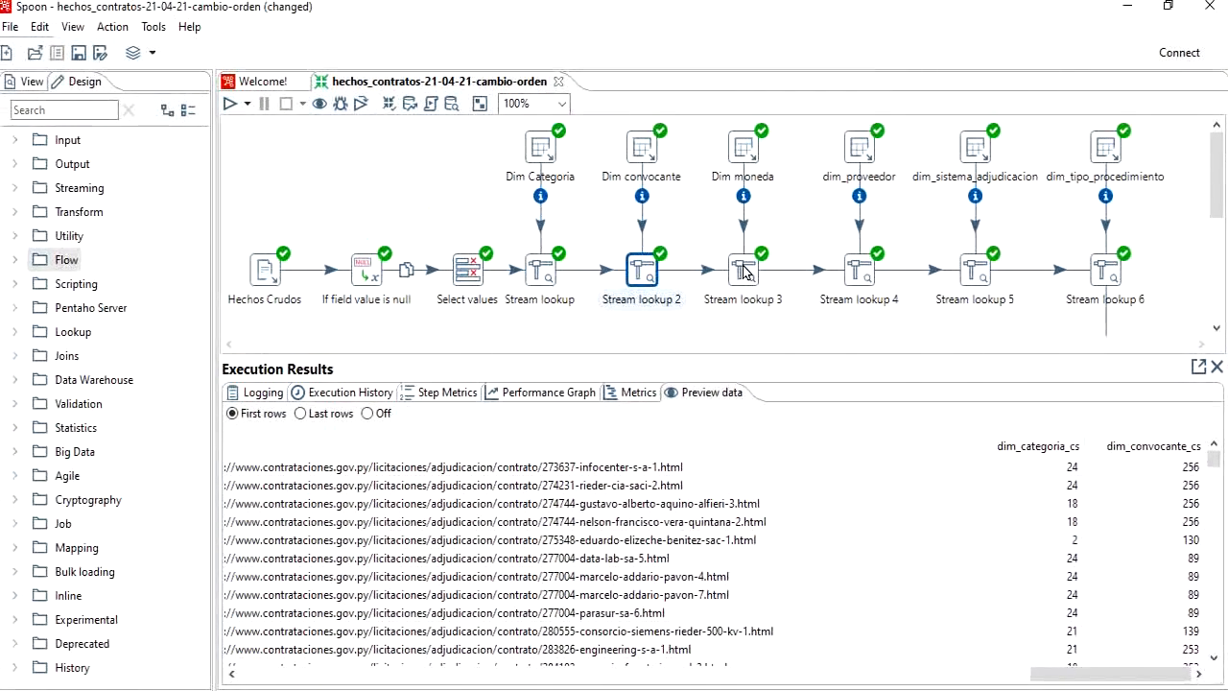
{"action": "left_click", "coordinate": [744, 272]}
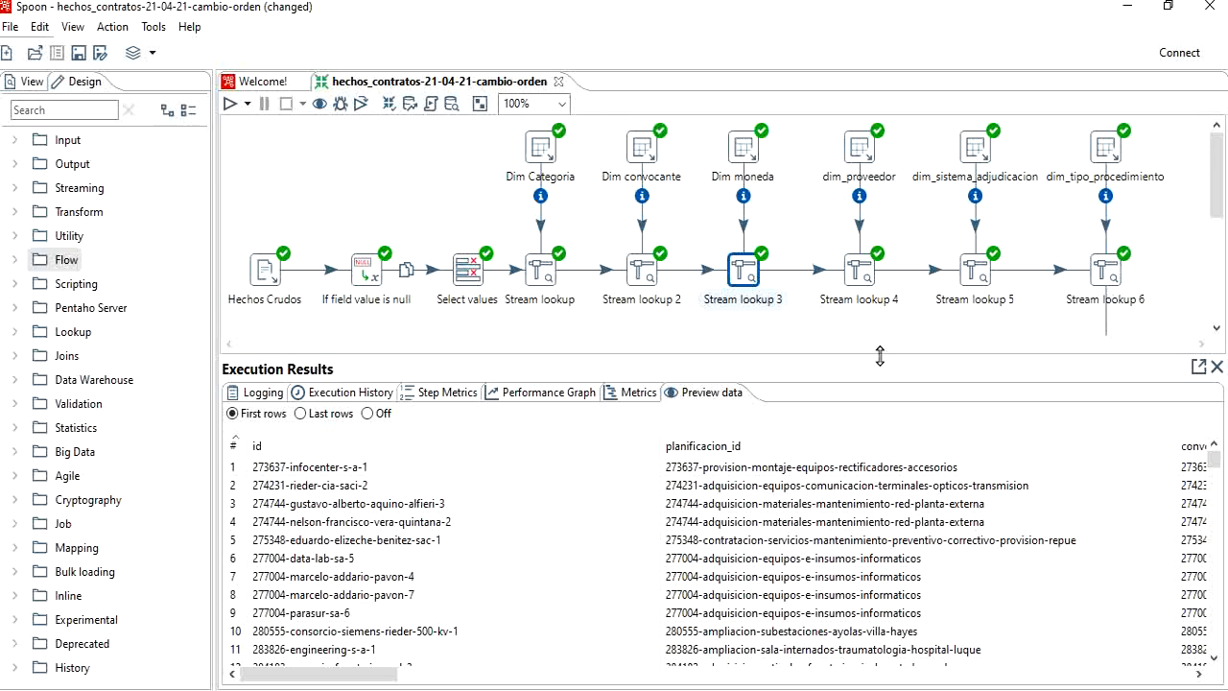
{"action": "left_click", "coordinate": [1106, 268]}
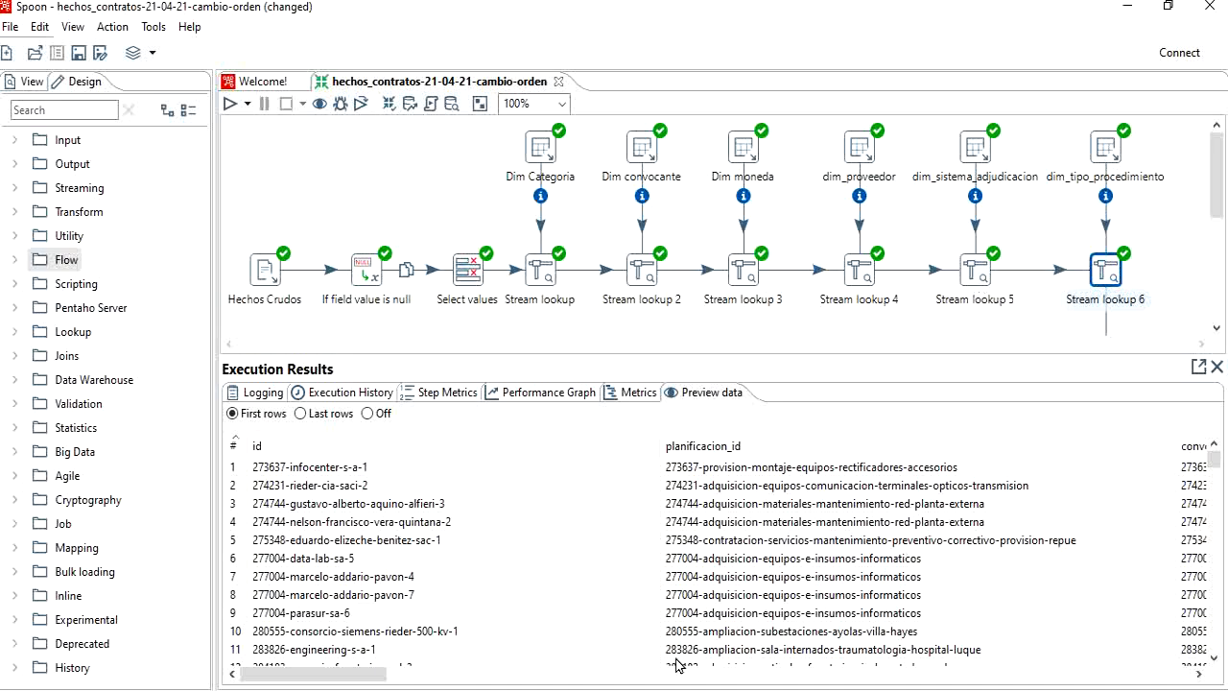
{"action": "left_click_drag", "start_coordinate": [365, 675], "coordinate": [1199, 676]}
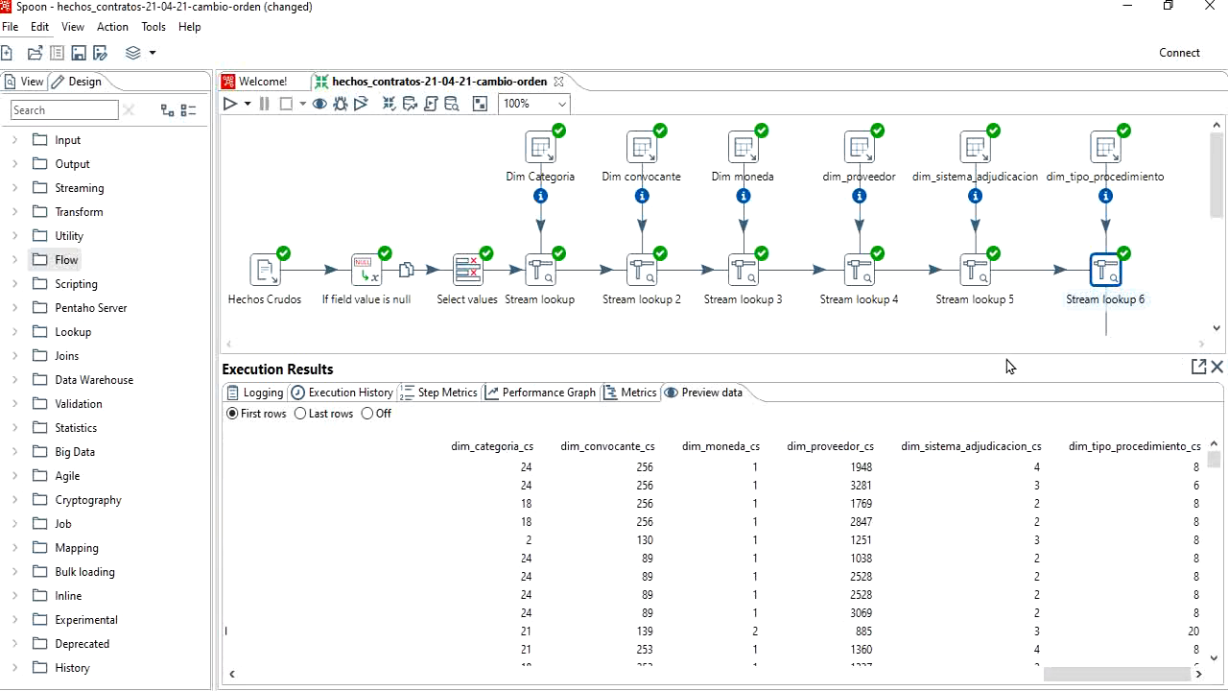
Step: Shrink the execution results area and examine how Stream lookup 6 and hechos_contratos feed the Compara historicos con la Tabla de Hechos step
{"action": "left_click_drag", "start_coordinate": [1008, 366], "coordinate": [1008, 555]}
{"action": "left_click_drag", "start_coordinate": [1211, 389], "coordinate": [1212, 438]}
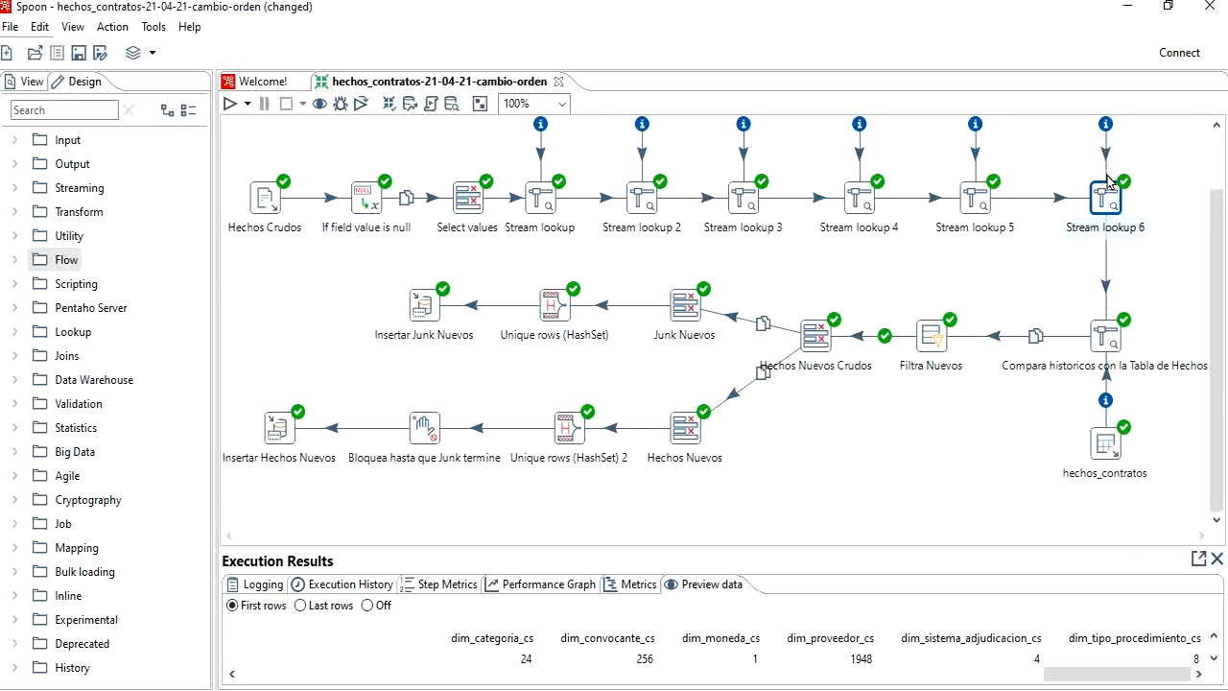
{"action": "mouse_move", "coordinate": [1107, 341]}
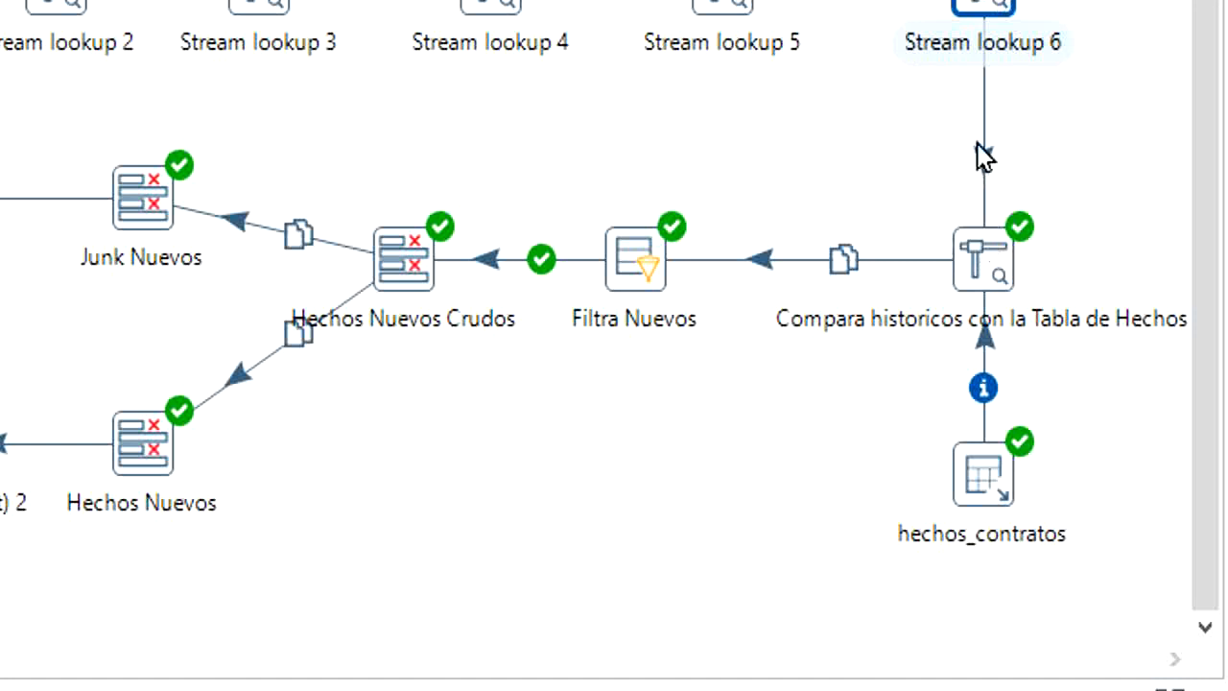
Step: Review the lookup key and the fields retrieved from hechos_contratos in the Compara historicos con la Tabla de Hechos step
{"action": "mouse_move", "coordinate": [959, 271]}
{"action": "mouse_move", "coordinate": [1012, 245]}
{"action": "mouse_move", "coordinate": [983, 292]}
{"action": "left_click", "coordinate": [975, 257]}
{"action": "left_click", "coordinate": [952, 381]}
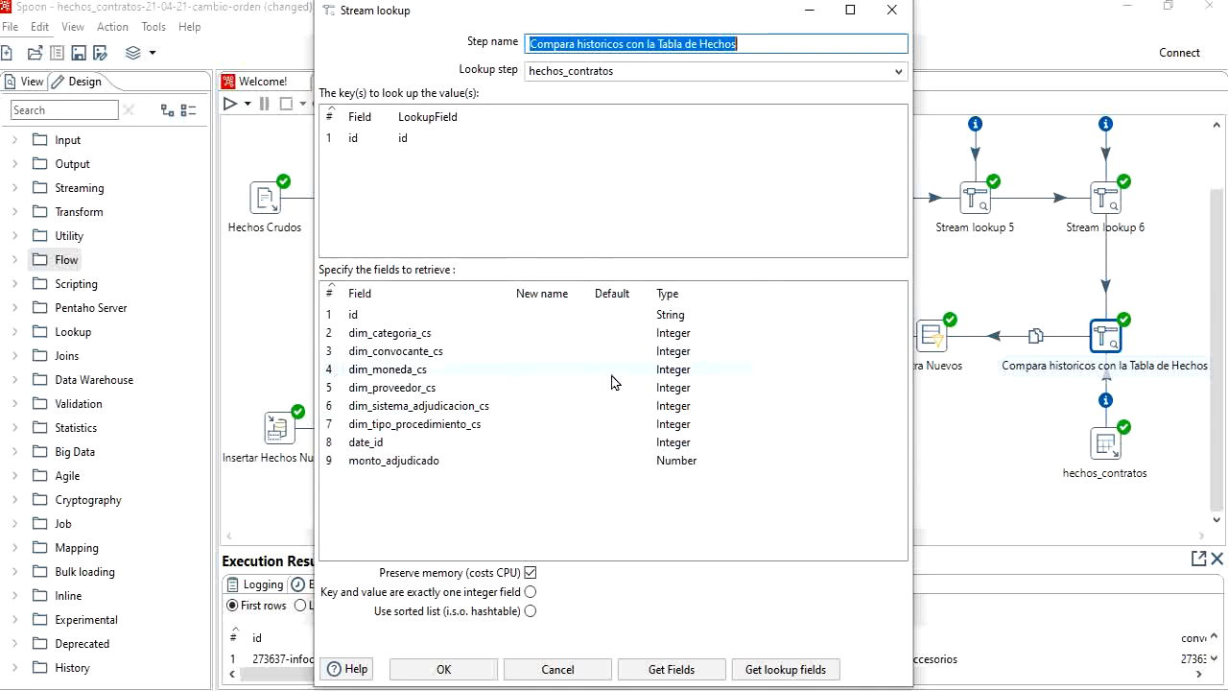
{"action": "left_click", "coordinate": [457, 668]}
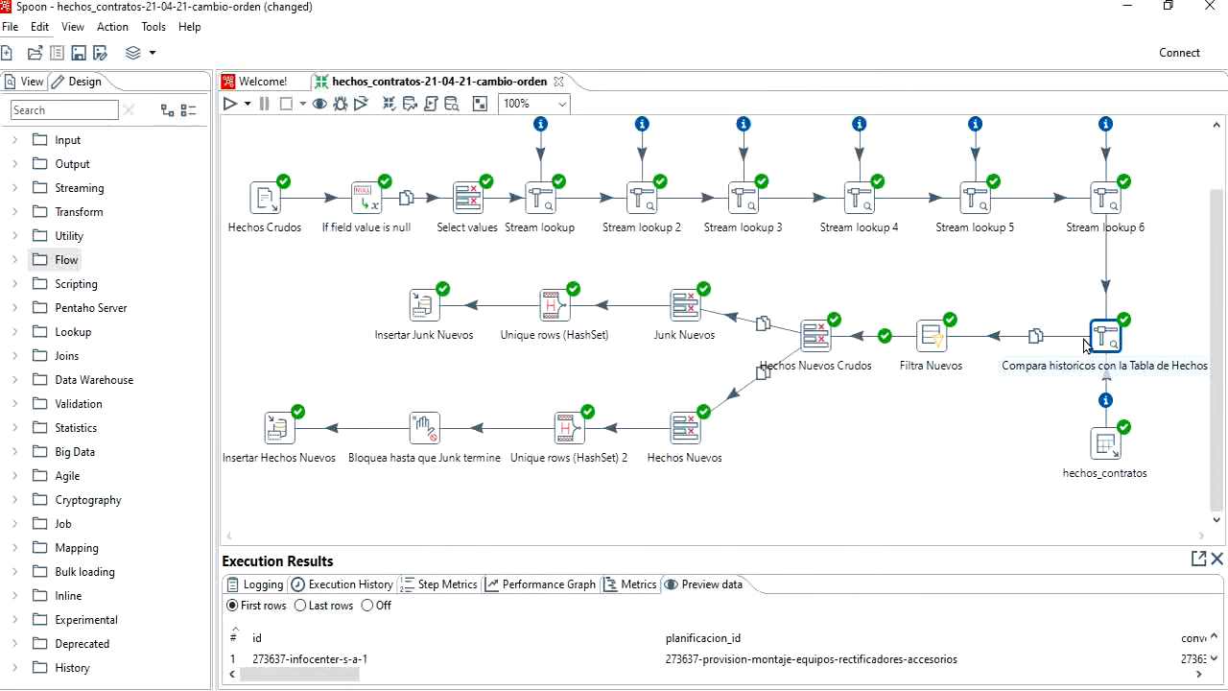
Step: Examine id_1 and the dimension key columns retrieved by Compara historicos con la Tabla de Hechos in its preview data
{"action": "mouse_move", "coordinate": [1059, 380]}
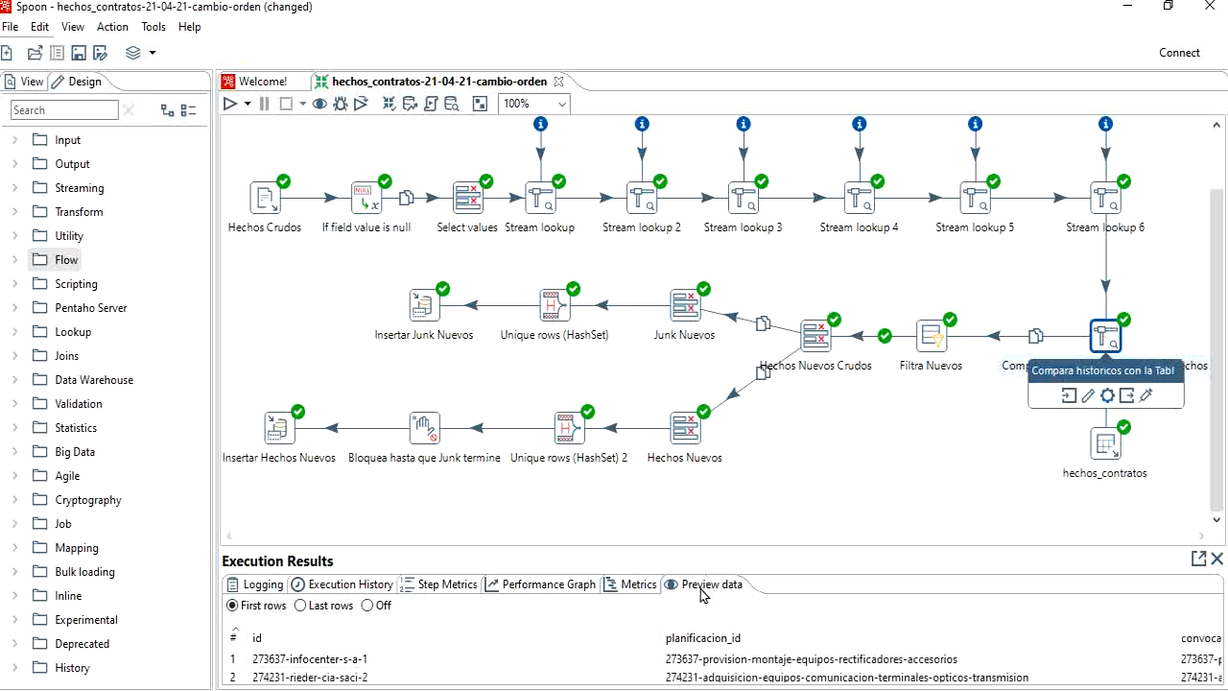
{"action": "left_click_drag", "start_coordinate": [346, 680], "coordinate": [1068, 677]}
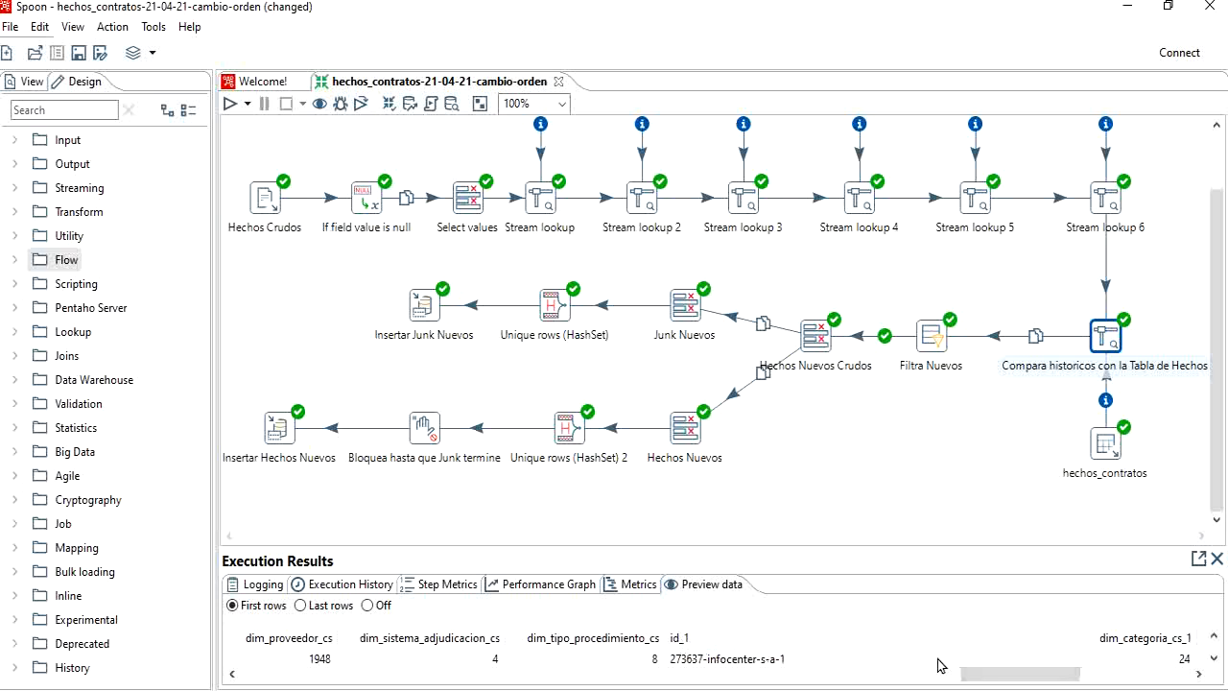
{"action": "left_click_drag", "start_coordinate": [998, 670], "coordinate": [1025, 671]}
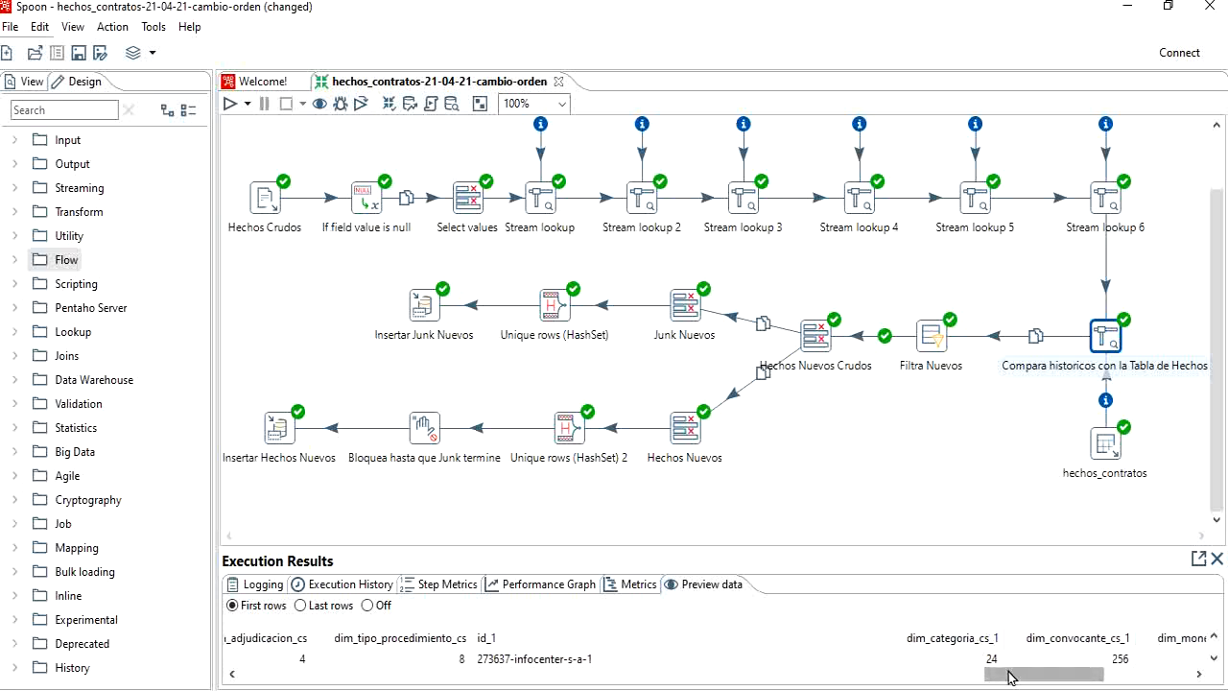
{"action": "left_click", "coordinate": [1215, 659]}
{"action": "left_click", "coordinate": [1215, 659]}
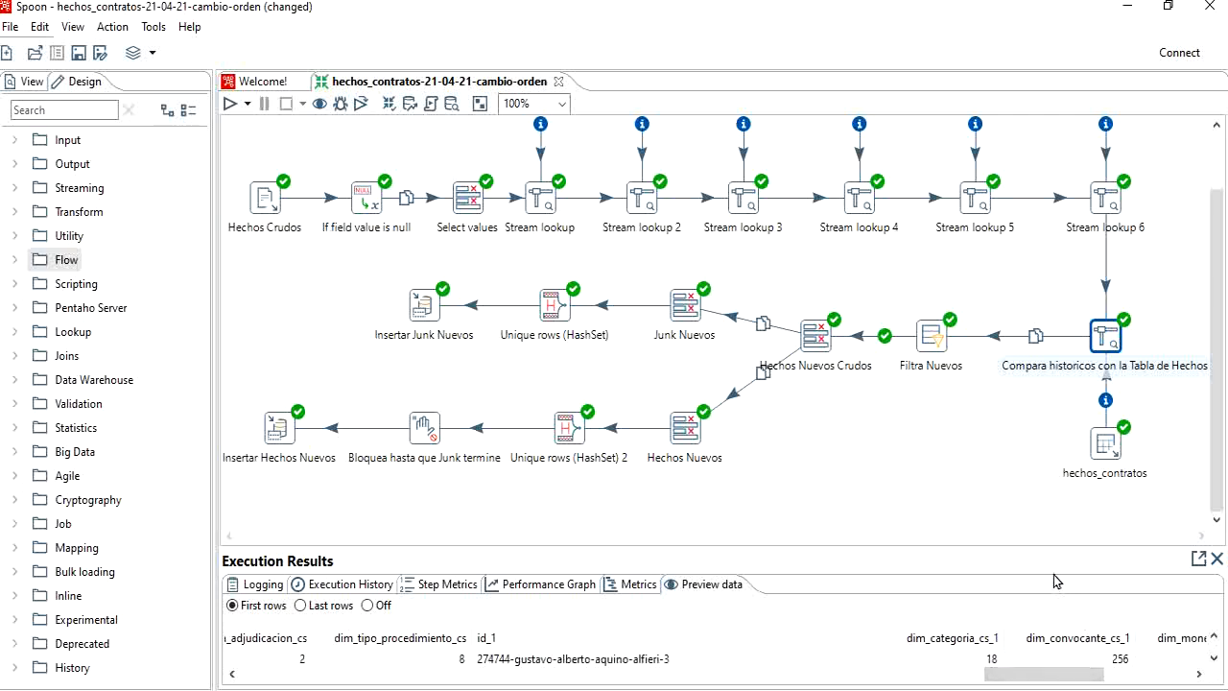
{"action": "left_click_drag", "start_coordinate": [1036, 548], "coordinate": [969, 334]}
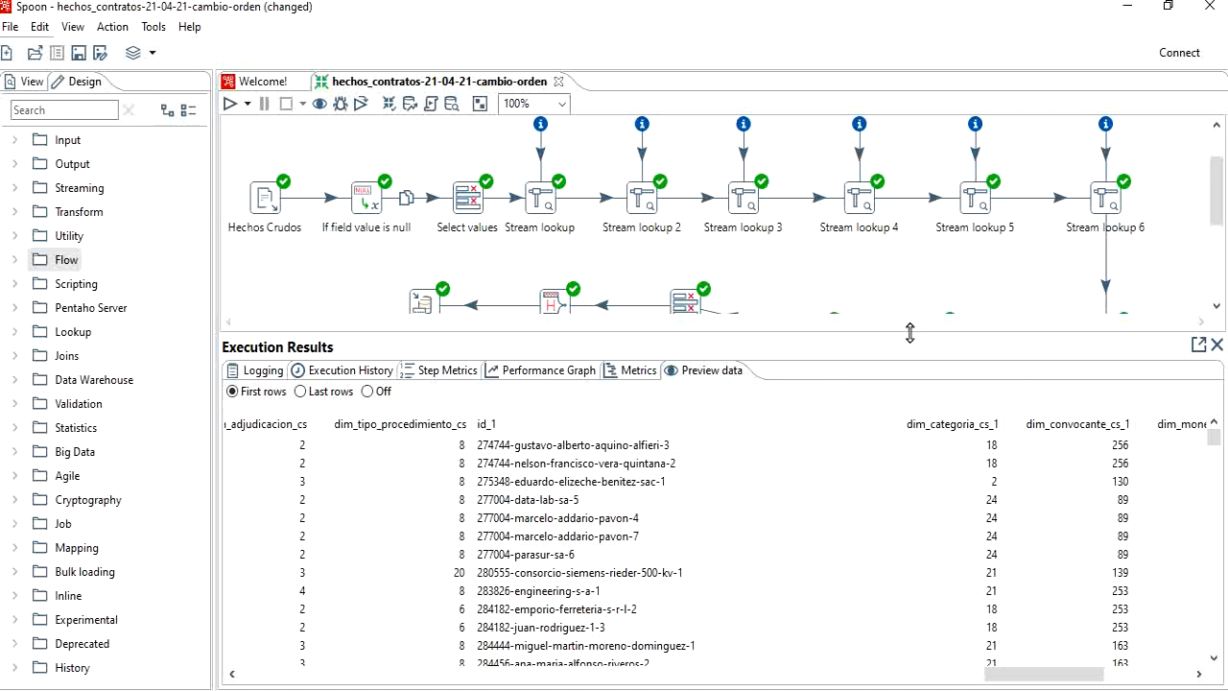
{"action": "left_click_drag", "start_coordinate": [910, 333], "coordinate": [931, 518]}
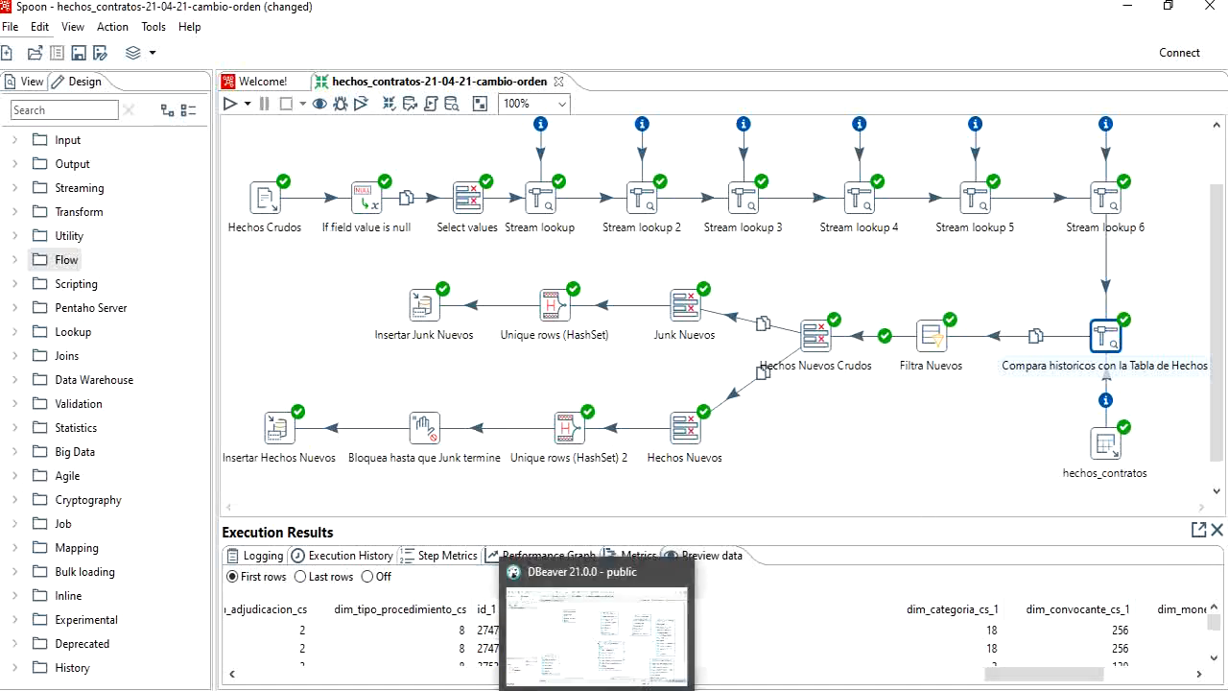
Step: Switch to pgAdmin and run only "DELETE FROM public.hechos_contratos", leaving out the WHERE line
{"action": "mouse_move", "coordinate": [551, 690]}
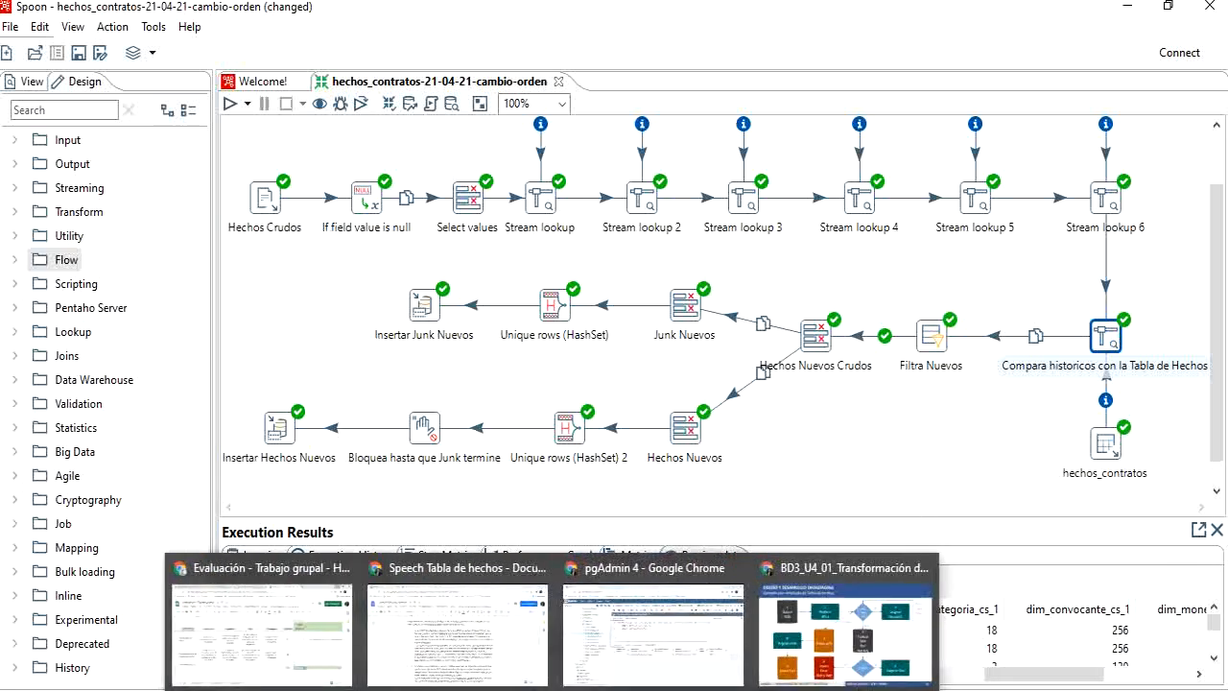
{"action": "left_click", "coordinate": [604, 656]}
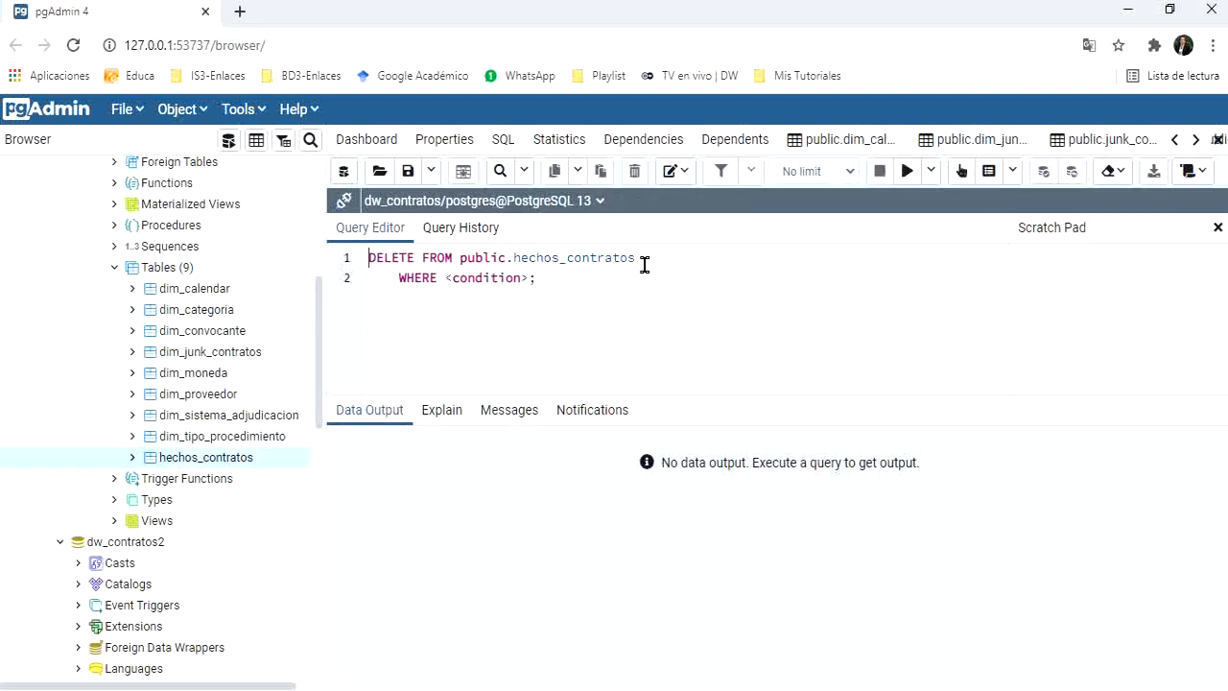
{"action": "left_click_drag", "start_coordinate": [645, 265], "coordinate": [515, 266]}
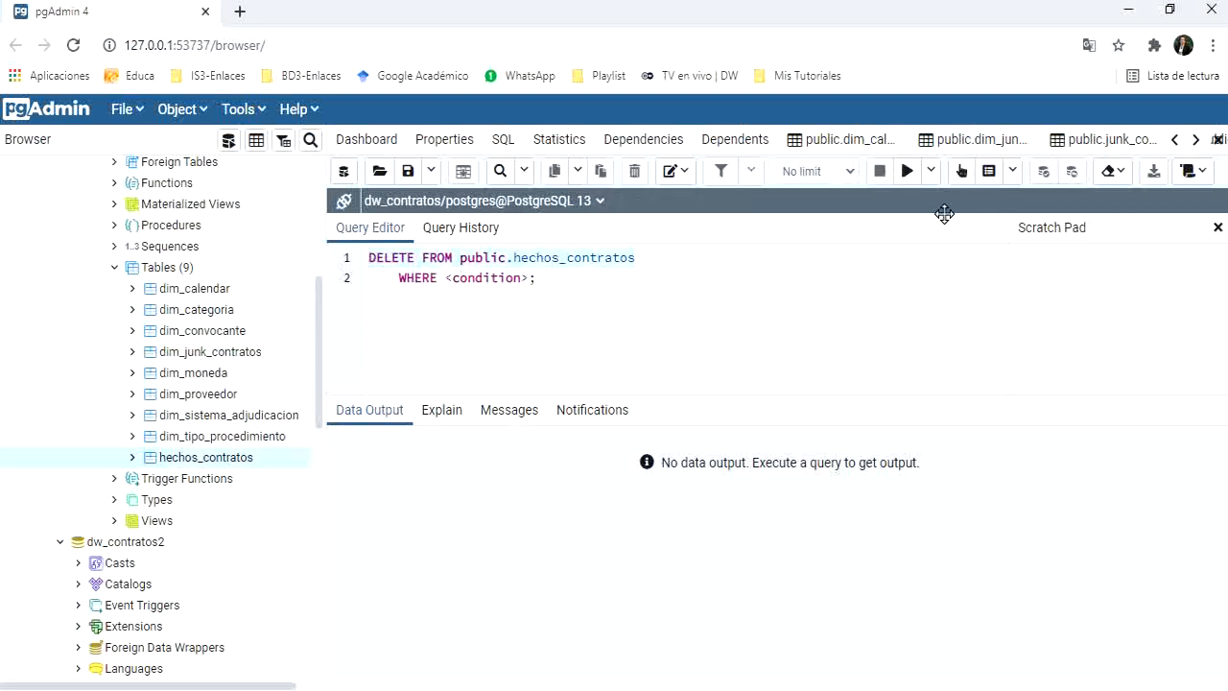
{"action": "left_click", "coordinate": [908, 172]}
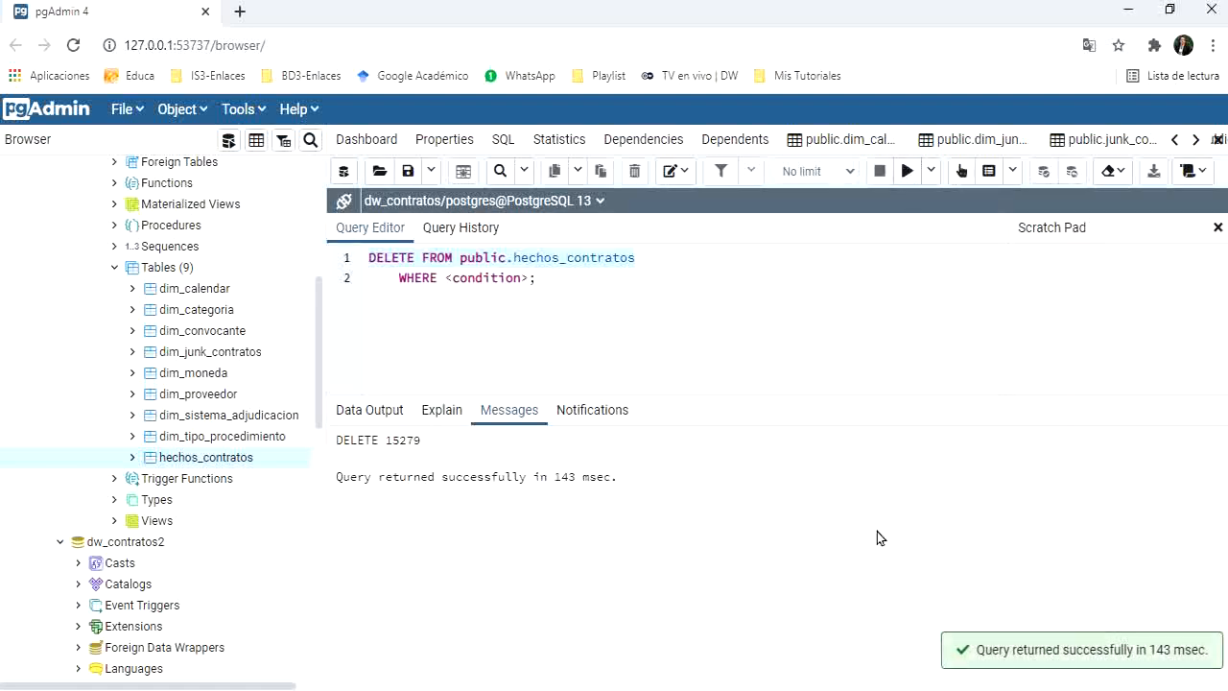
Step: Return to Spoon and run the hechos_contratos-21-04-21-cambio-orden transformation again
{"action": "key", "text": "alt+Tab"}
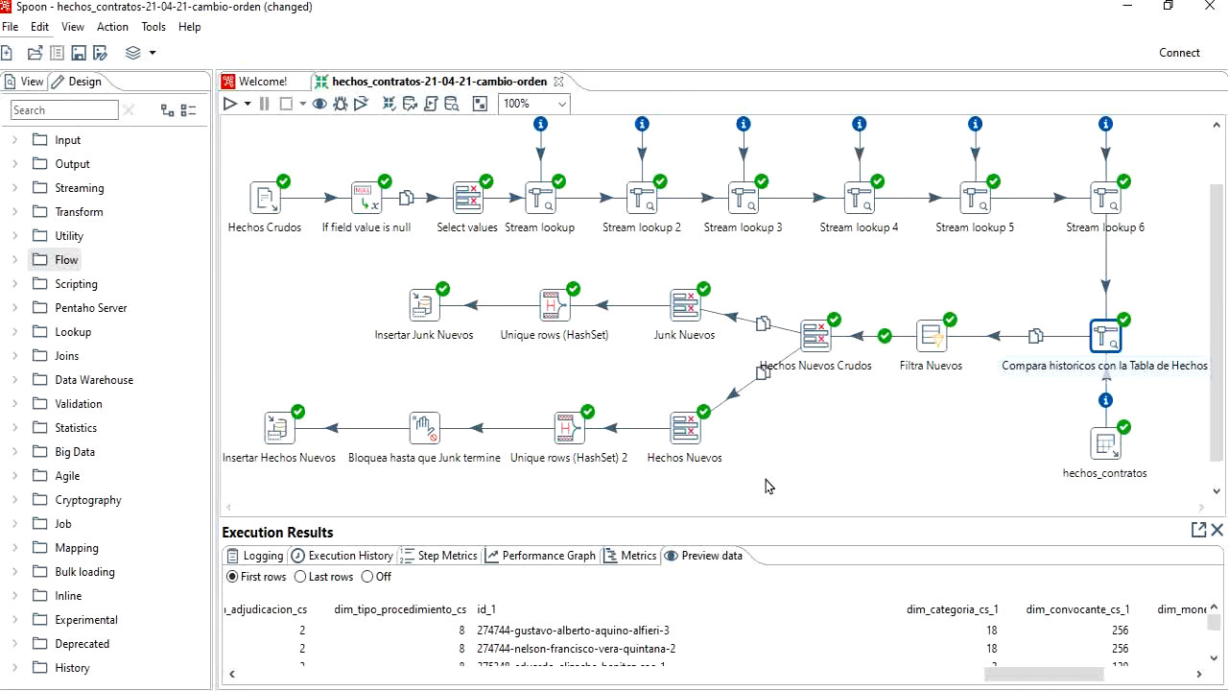
{"action": "left_click", "coordinate": [230, 104]}
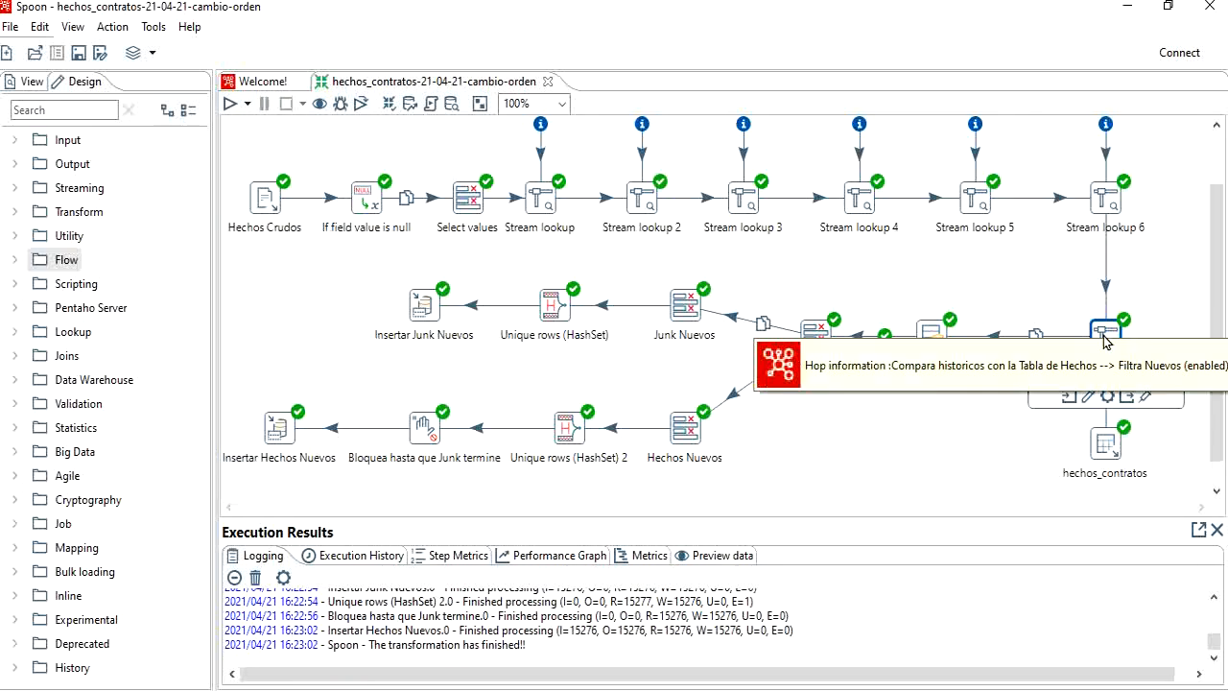
Step: Examine the new Compara historicos con la Tabla de Hechos preview across the columns from id_1 to monto_adjudicado_1
{"action": "mouse_move", "coordinate": [1101, 385]}
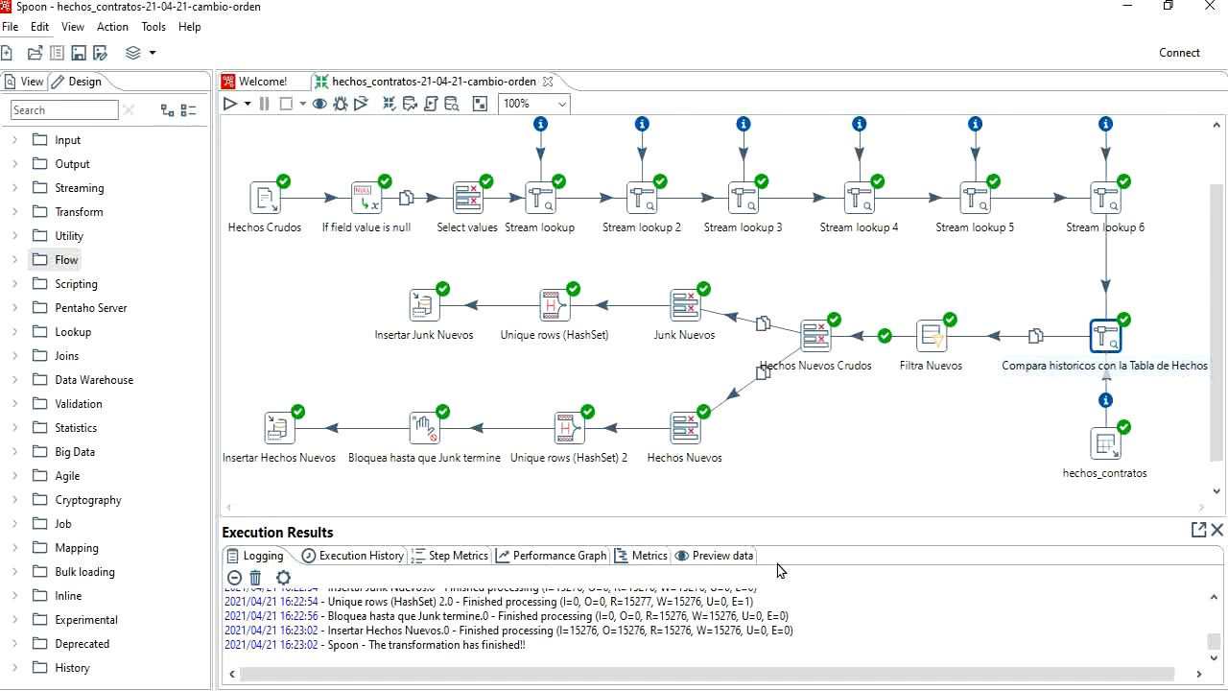
{"action": "left_click_drag", "start_coordinate": [794, 517], "coordinate": [809, 338]}
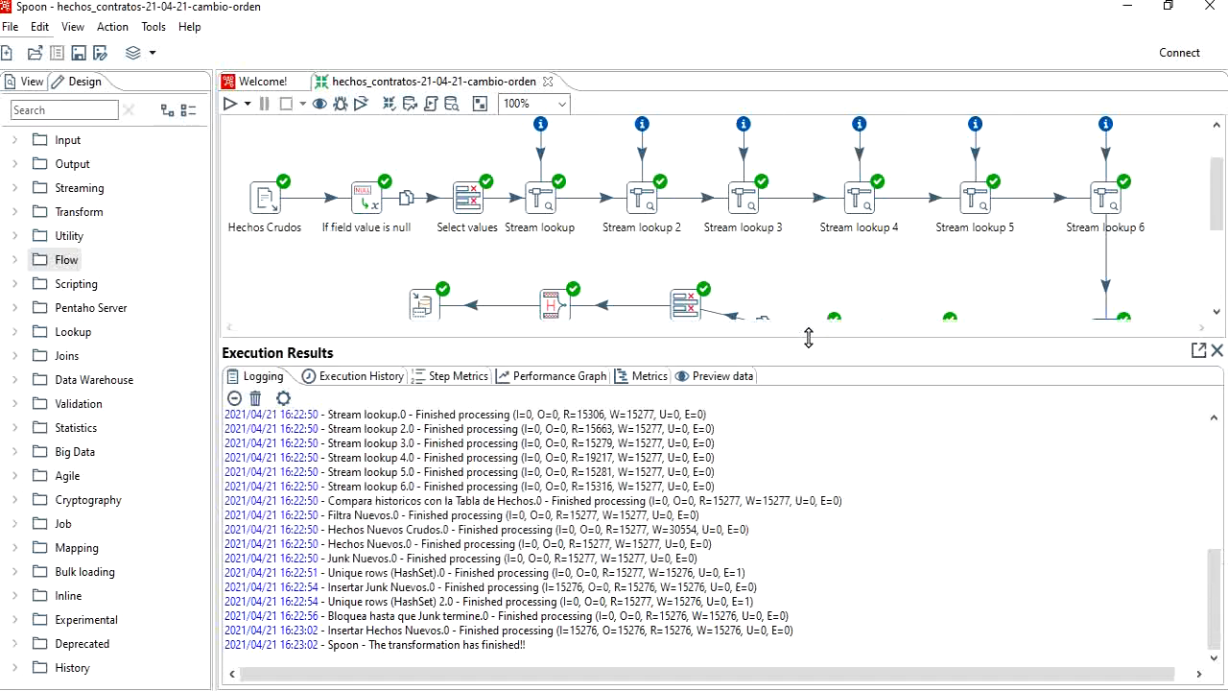
{"action": "left_click", "coordinate": [718, 376]}
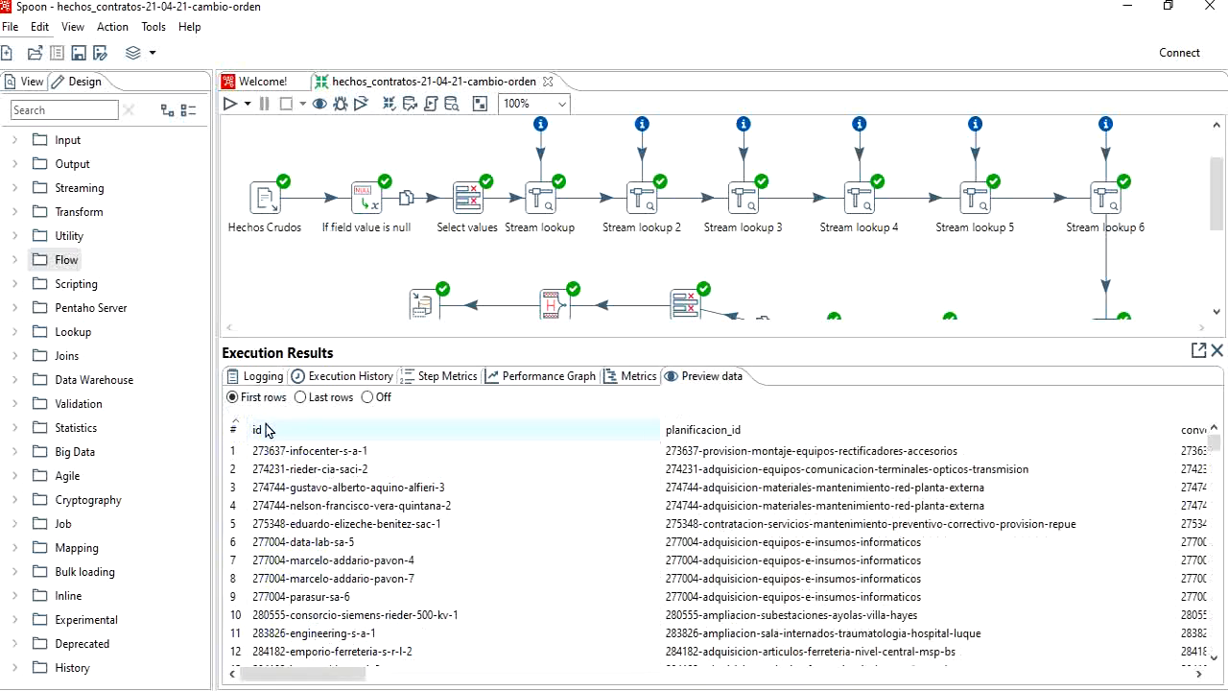
{"action": "left_click_drag", "start_coordinate": [348, 669], "coordinate": [1093, 677]}
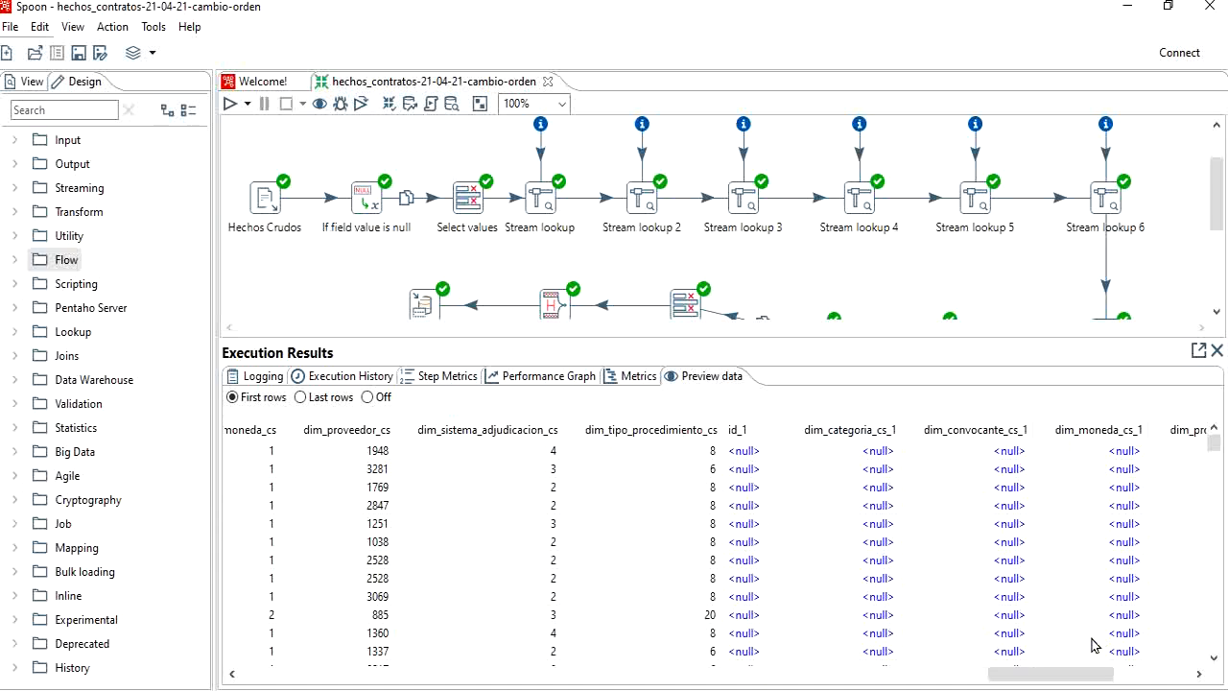
{"action": "left_click_drag", "start_coordinate": [1062, 677], "coordinate": [1156, 678]}
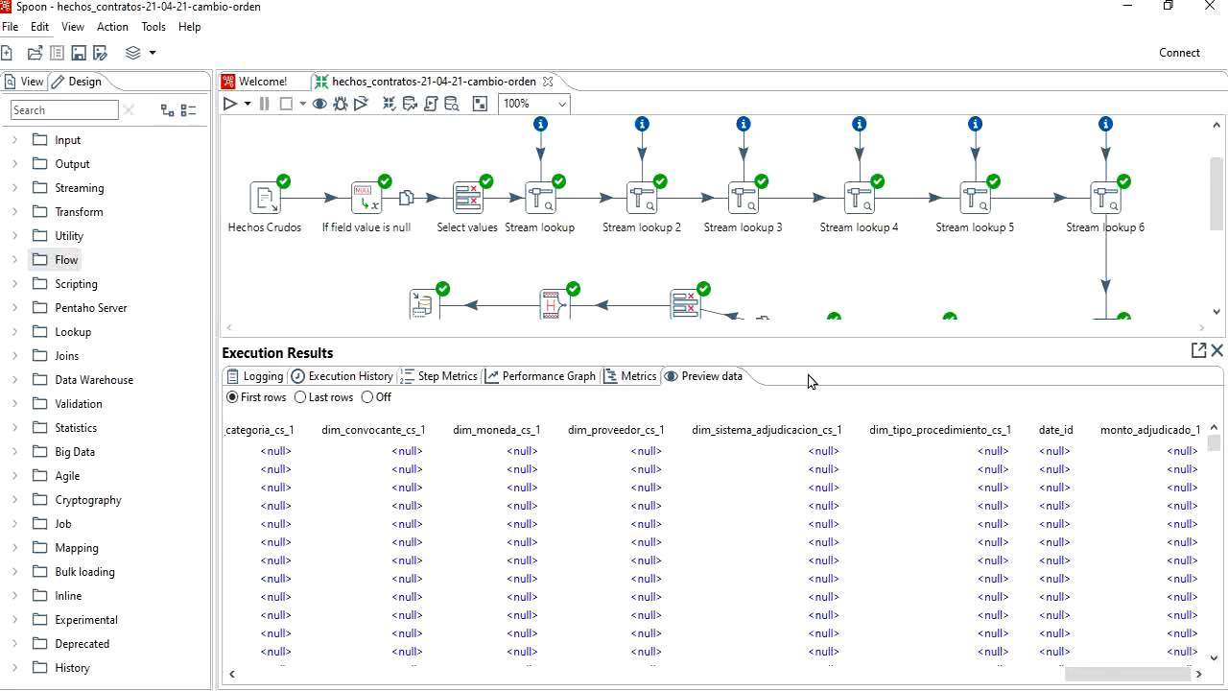
{"action": "left_click_drag", "start_coordinate": [814, 346], "coordinate": [819, 517]}
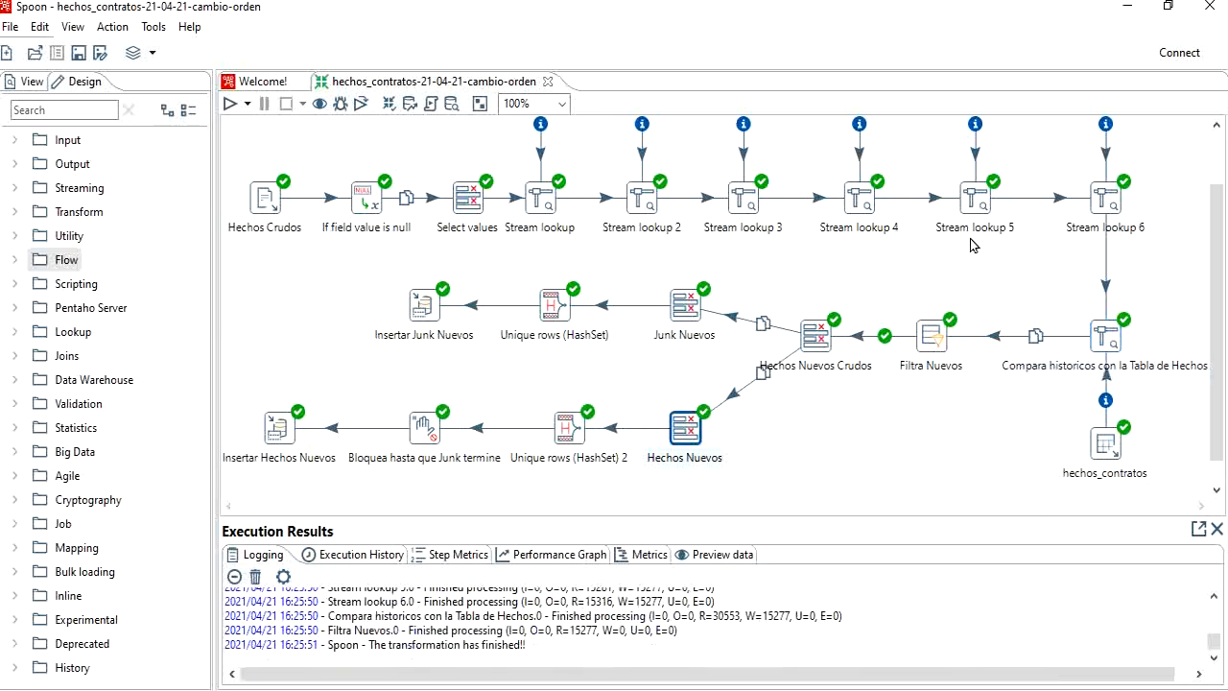
Step: Review the filter condition in Filtra Nuevos and the fields selected and renamed in Hechos Nuevos Crudos
{"action": "left_click", "coordinate": [933, 338]}
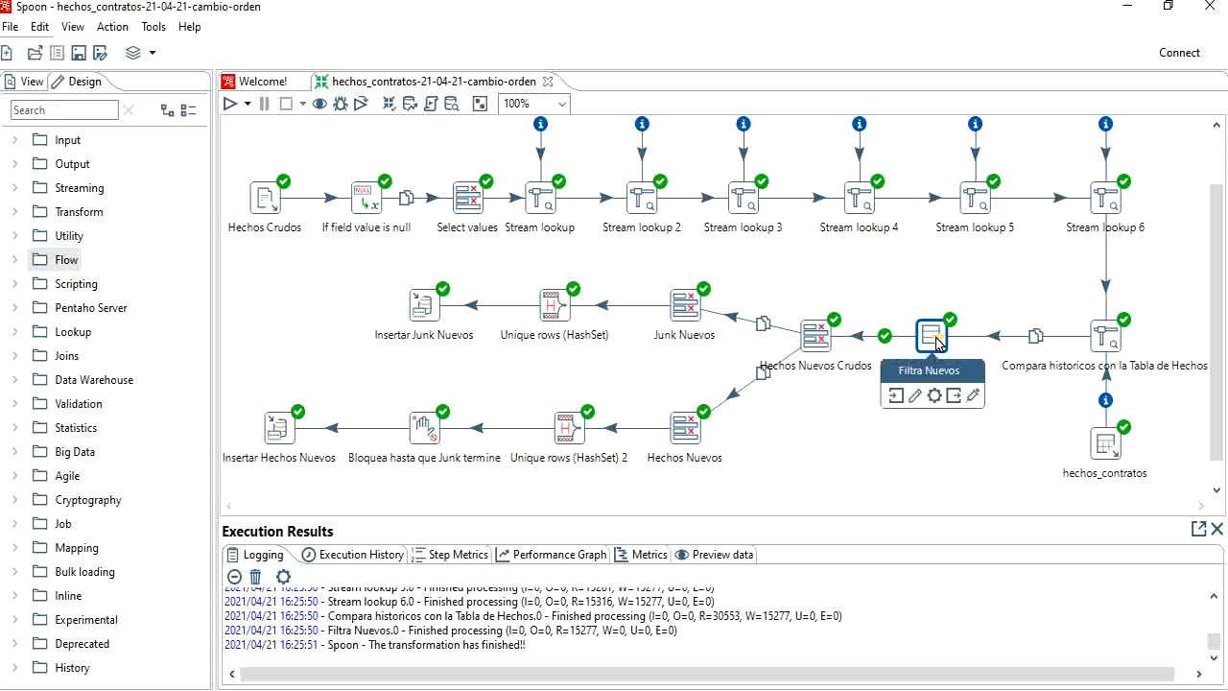
{"action": "double_click", "coordinate": [933, 338]}
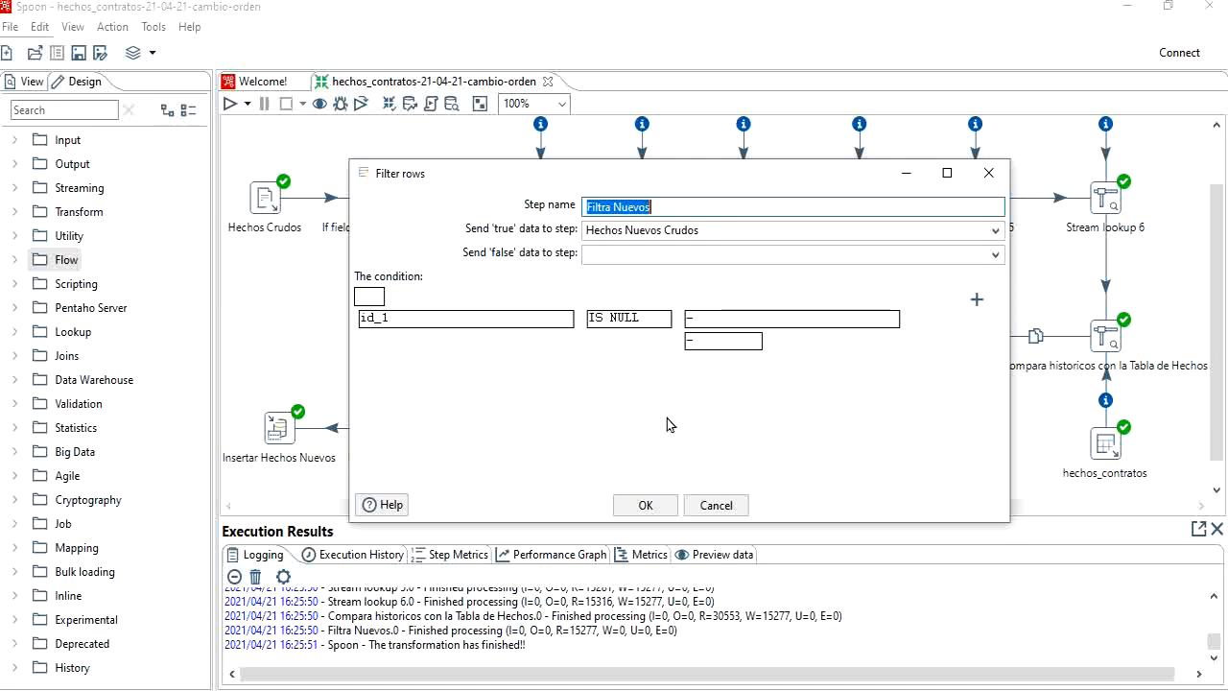
{"action": "left_click", "coordinate": [649, 506]}
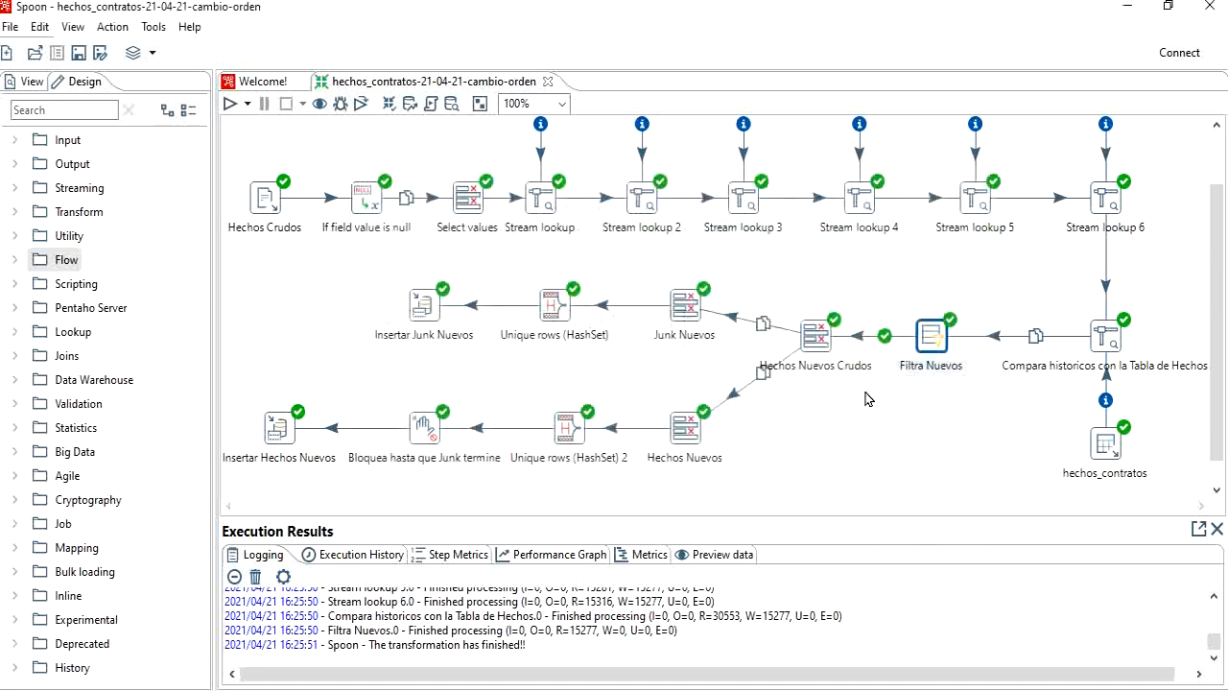
{"action": "left_click", "coordinate": [818, 343]}
{"action": "left_click", "coordinate": [800, 397]}
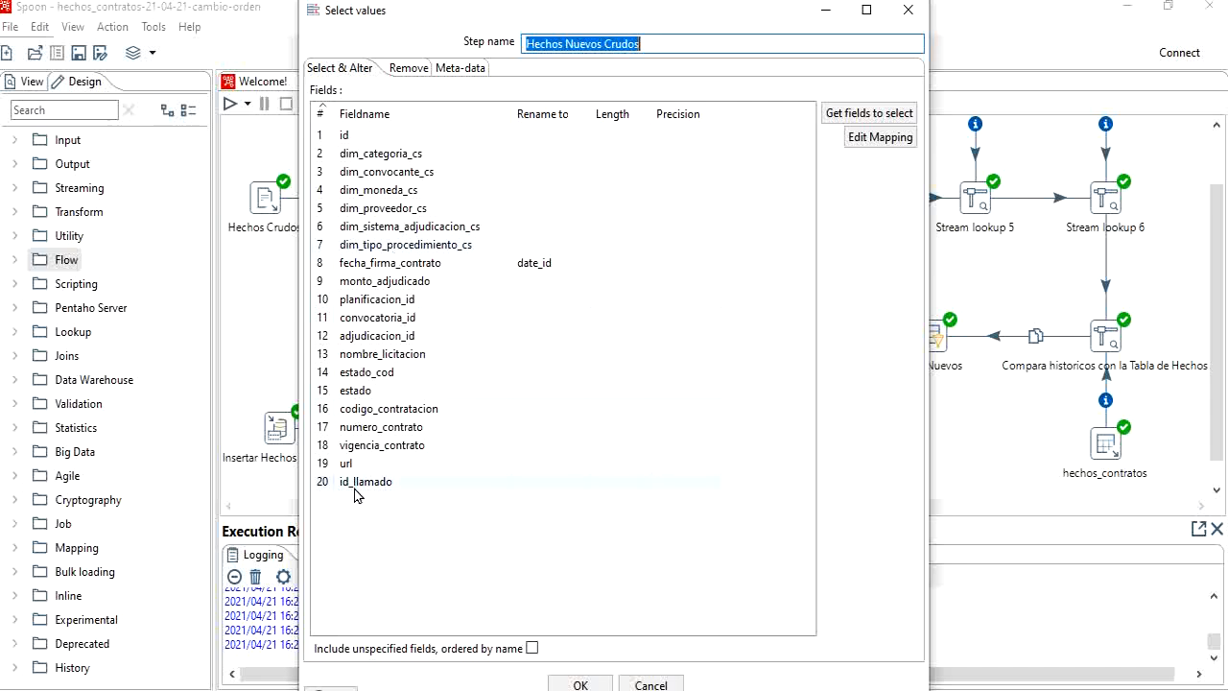
{"action": "left_click", "coordinate": [583, 683]}
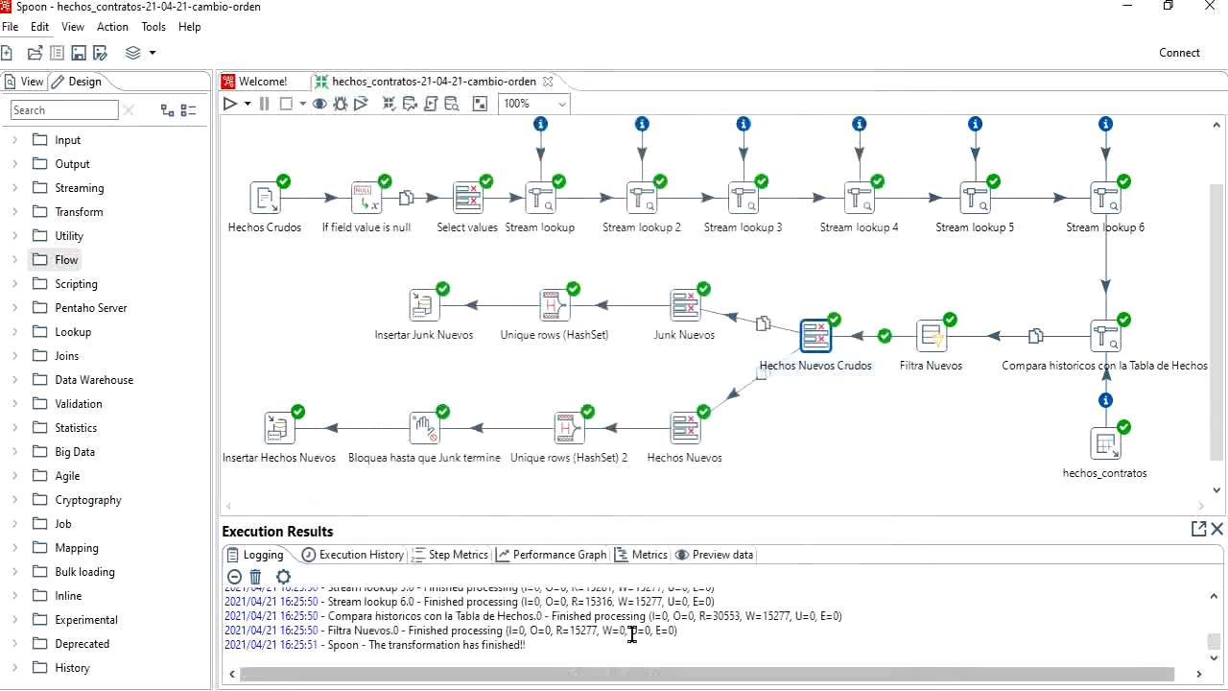
Step: Review the fields selected in the Junk Nuevos and Hechos Nuevos steps
{"action": "left_click", "coordinate": [684, 307]}
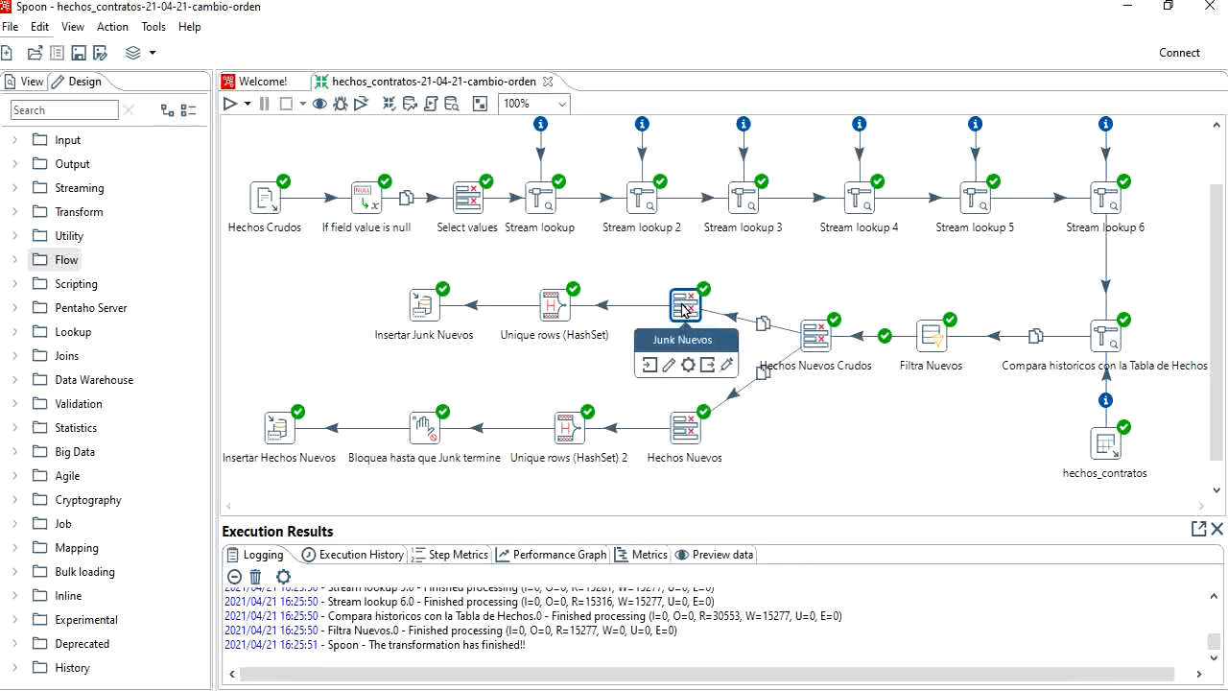
{"action": "left_click", "coordinate": [669, 367]}
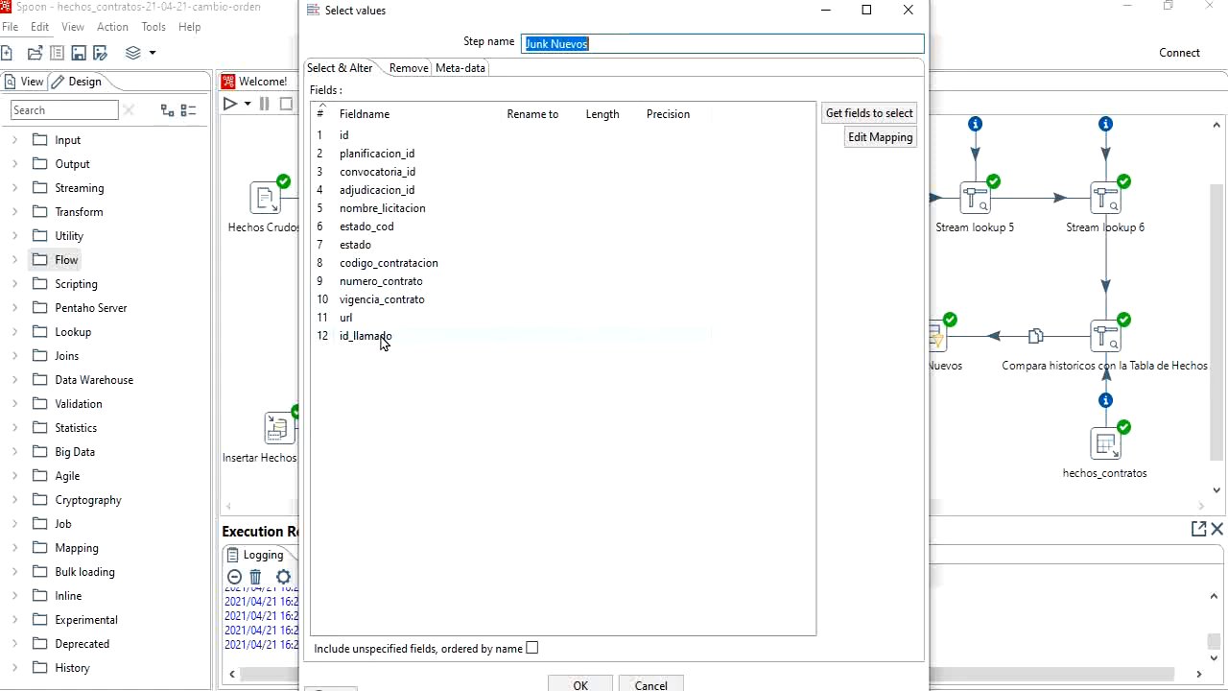
{"action": "left_click", "coordinate": [581, 683]}
{"action": "left_click", "coordinate": [687, 432]}
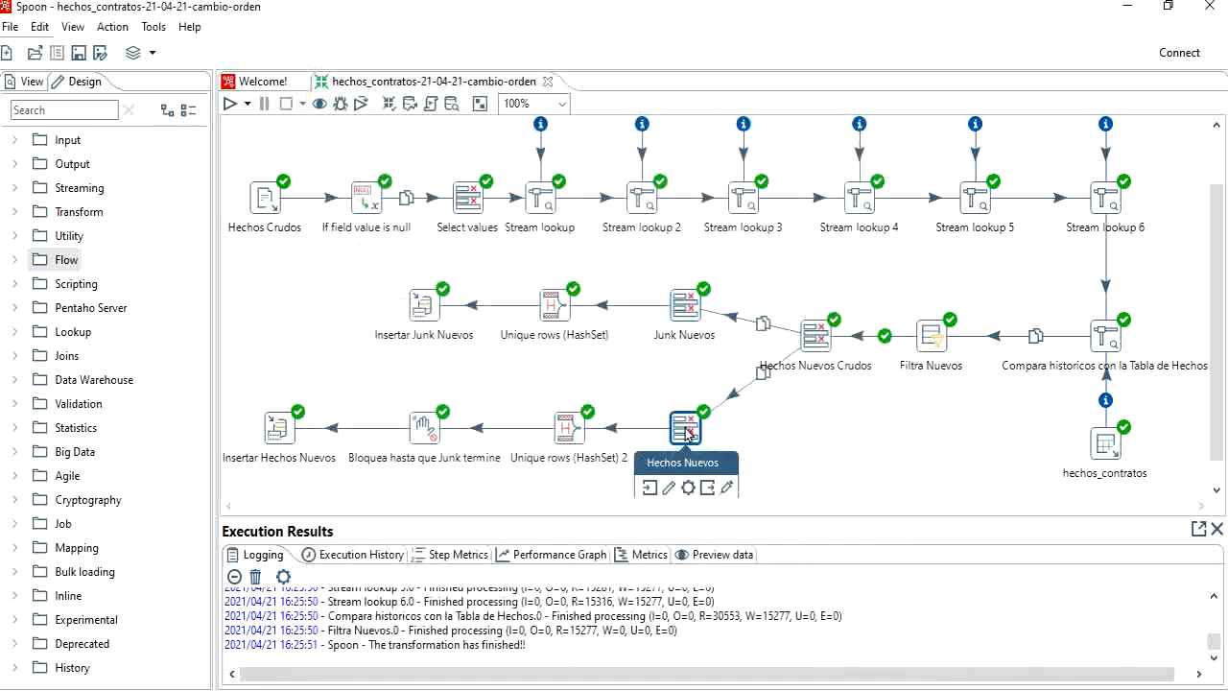
{"action": "left_click", "coordinate": [664, 493]}
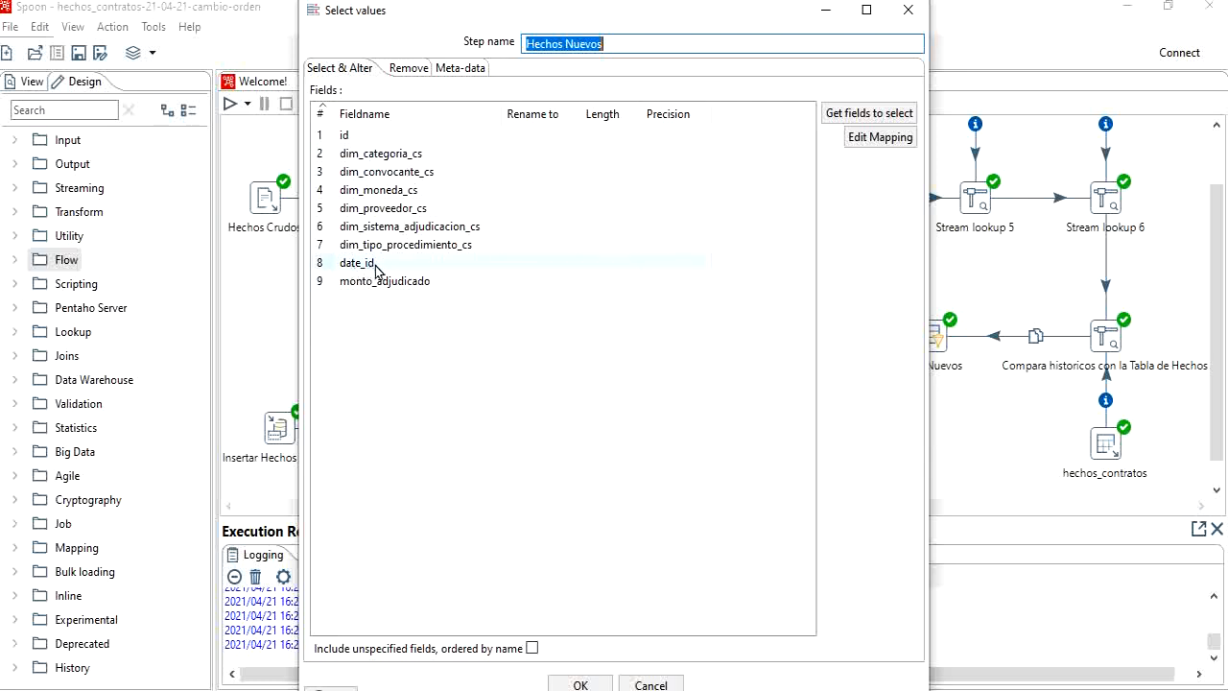
{"action": "left_click", "coordinate": [580, 684]}
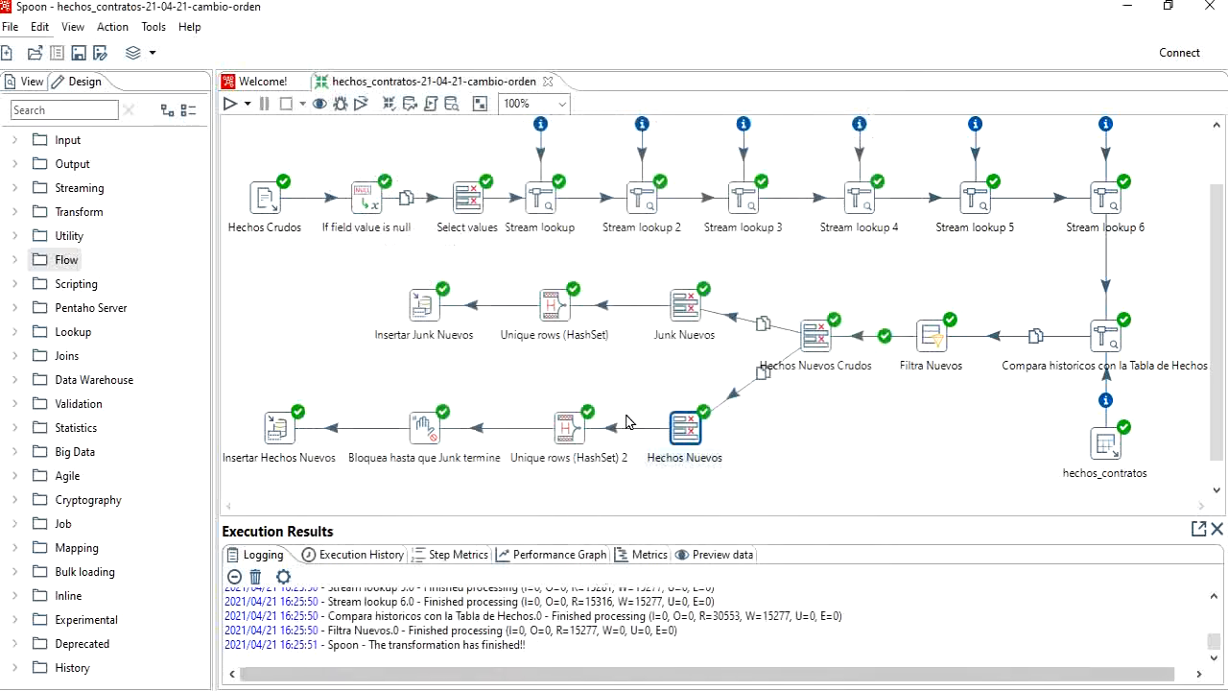
Step: Locate the Unique rows (HashSet) step, and review the target table, lookup keys and update fields of Insertar Junk Nuevos
{"action": "left_click", "coordinate": [554, 305]}
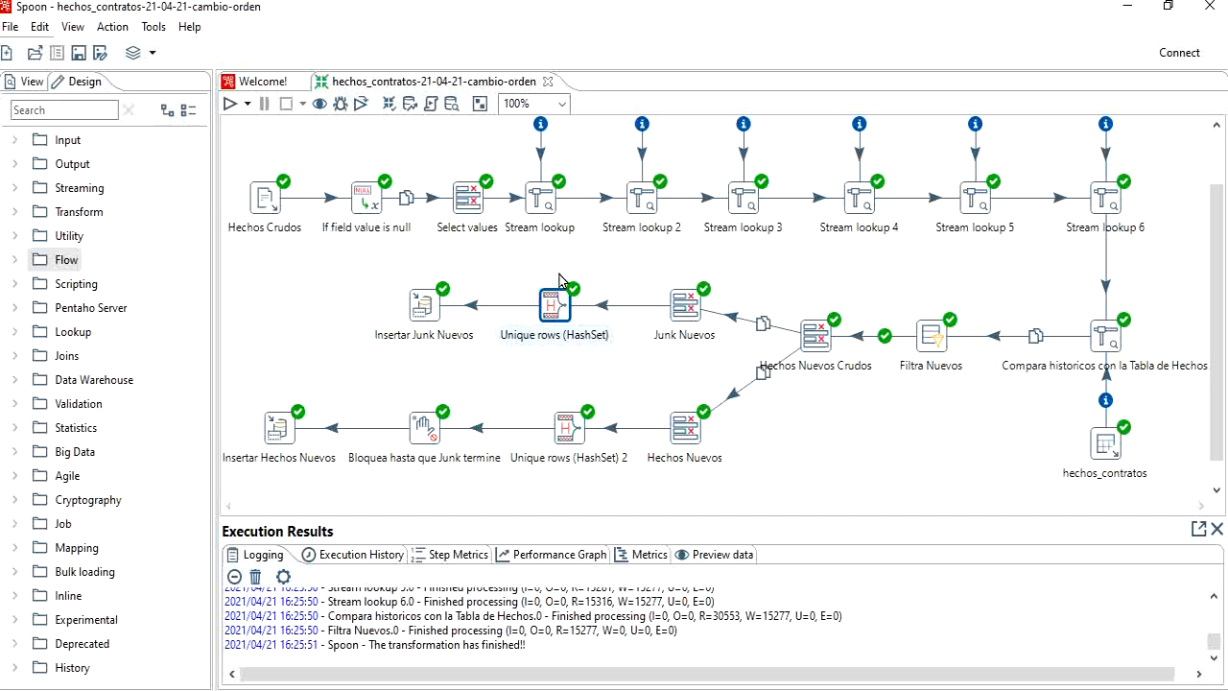
{"action": "left_click", "coordinate": [429, 306]}
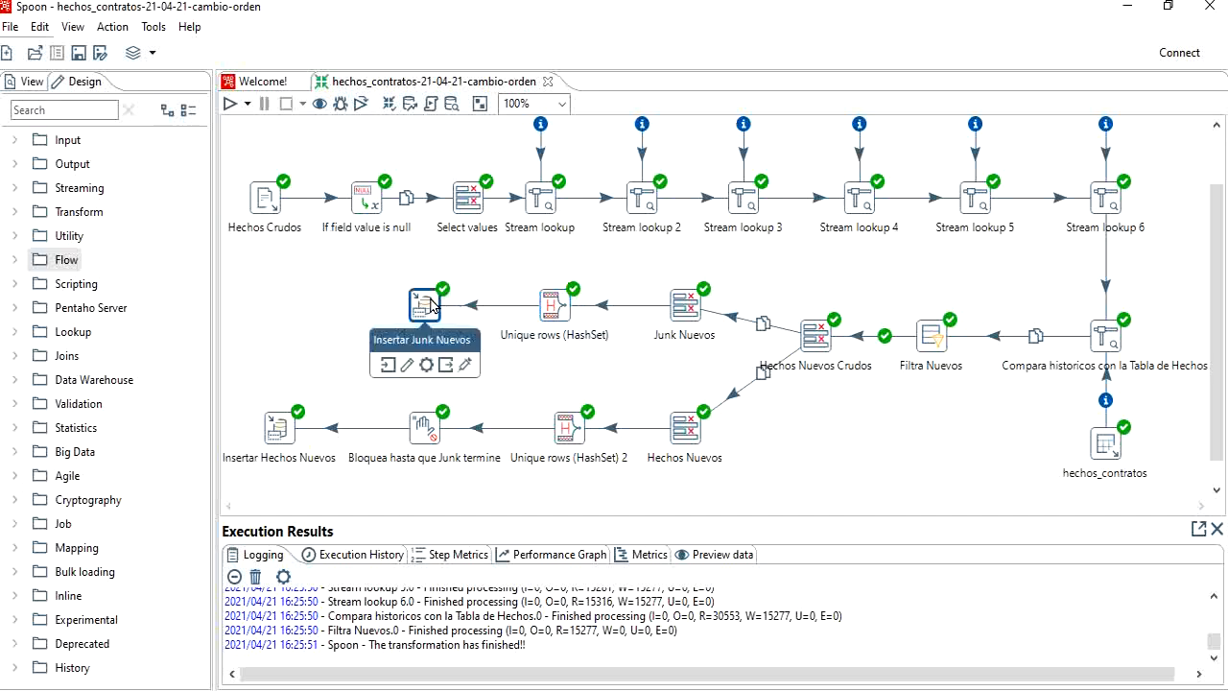
{"action": "left_click", "coordinate": [407, 365]}
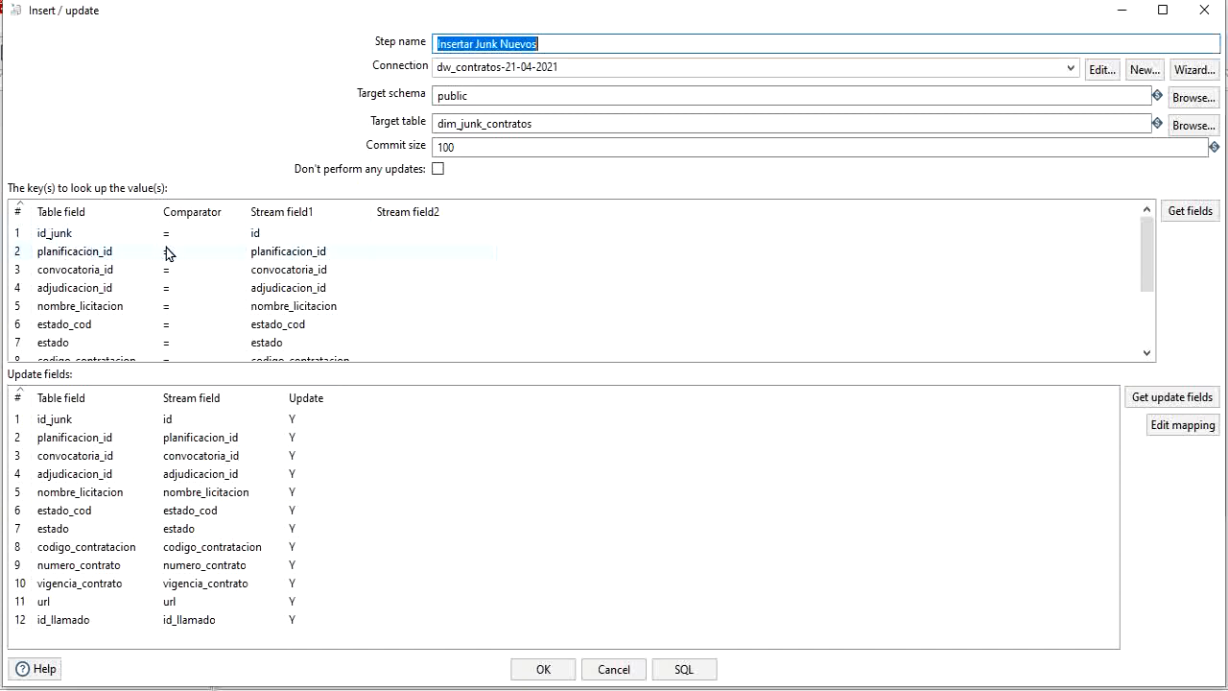
{"action": "left_click", "coordinate": [543, 669]}
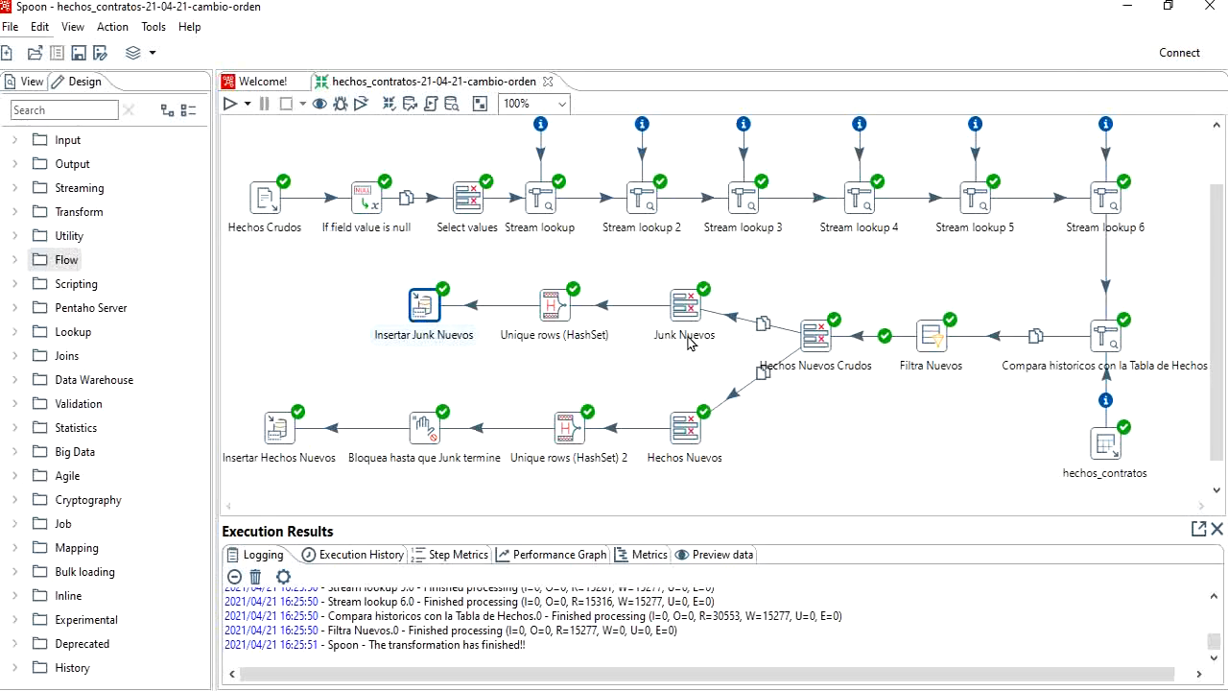
Step: Review the fields selected in the Hechos Nuevos step, and locate the Unique rows (HashSet) 2 and Bloquea hasta que Junk termine steps
{"action": "left_click", "coordinate": [678, 434]}
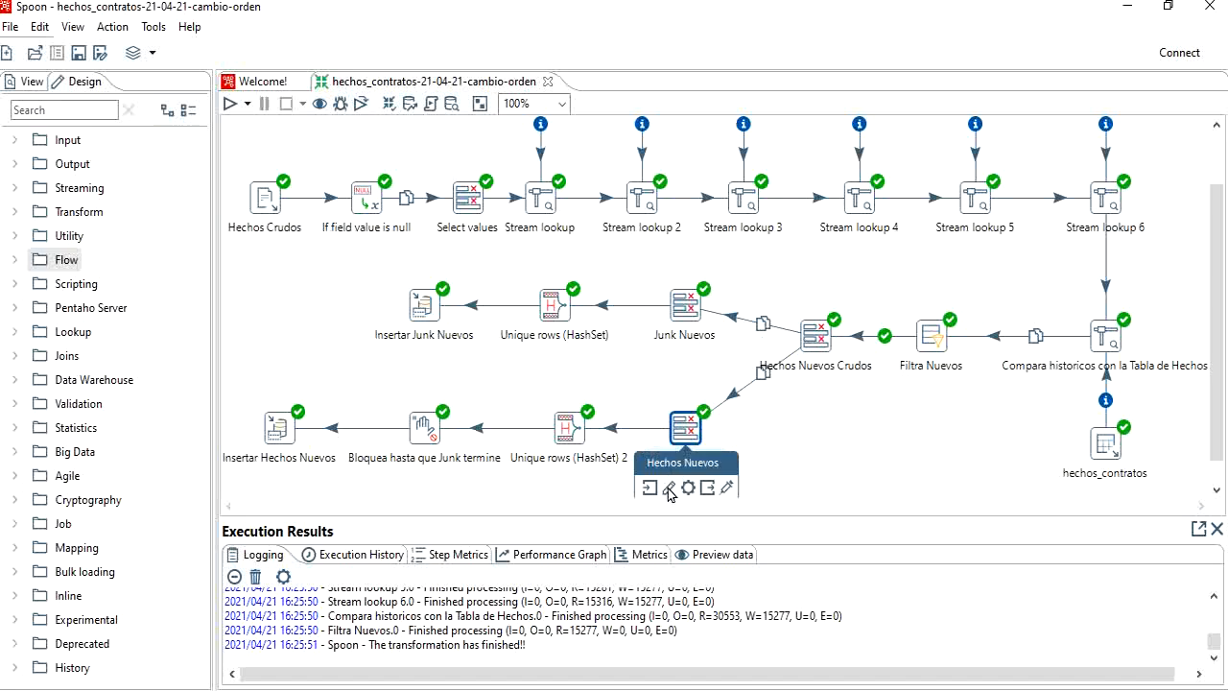
{"action": "left_click", "coordinate": [669, 489]}
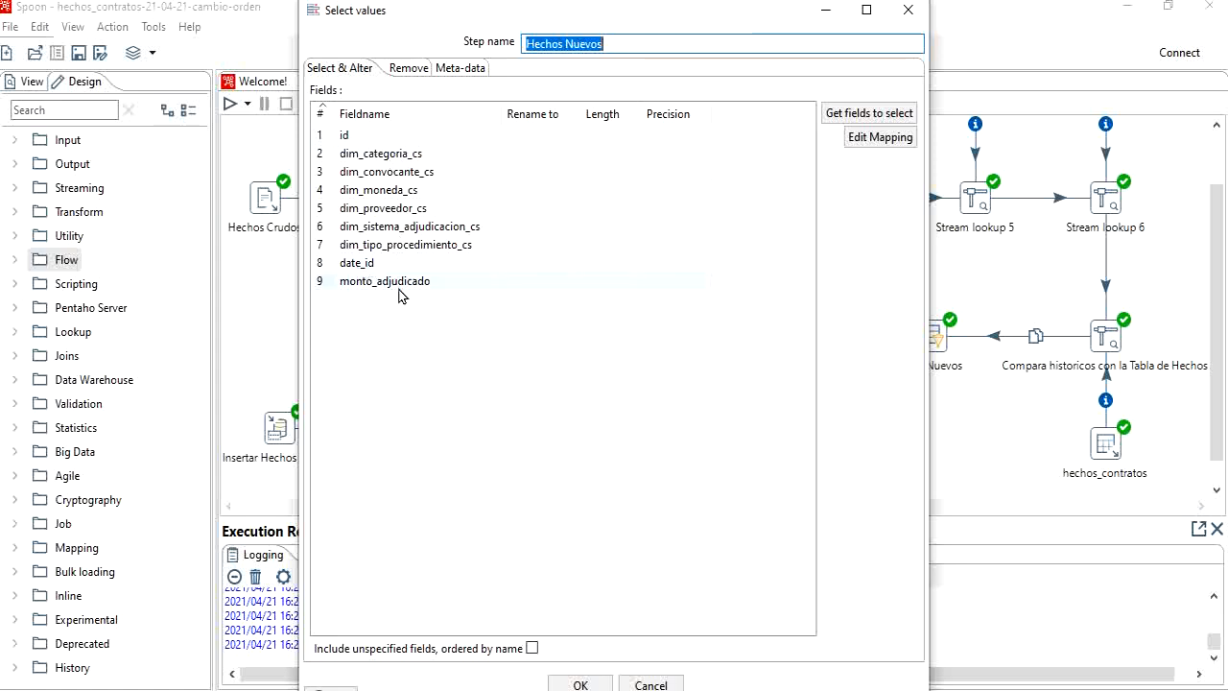
{"action": "left_click", "coordinate": [583, 682]}
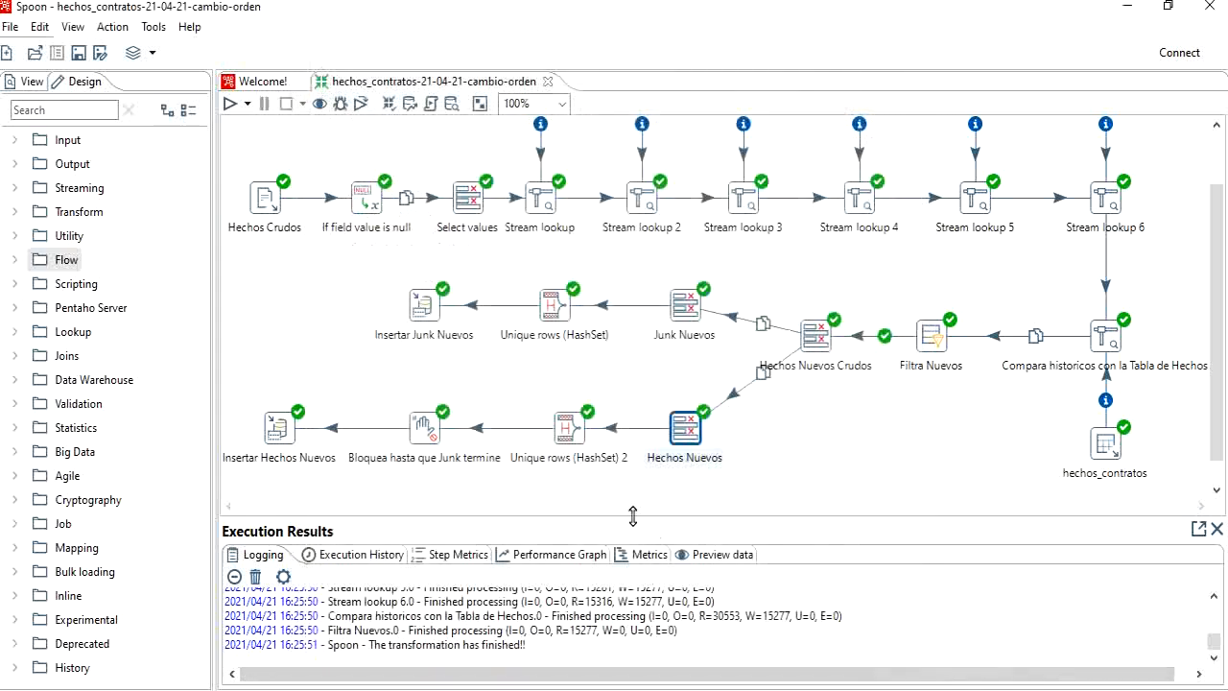
{"action": "left_click", "coordinate": [571, 432]}
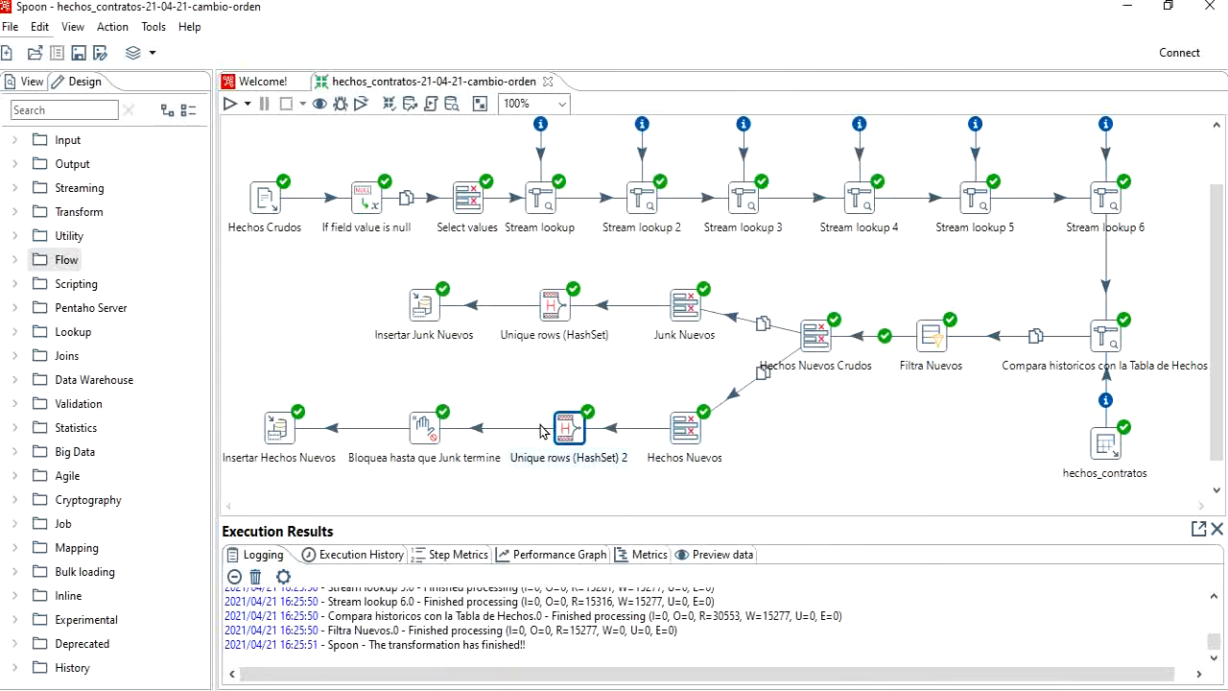
{"action": "left_click", "coordinate": [423, 432]}
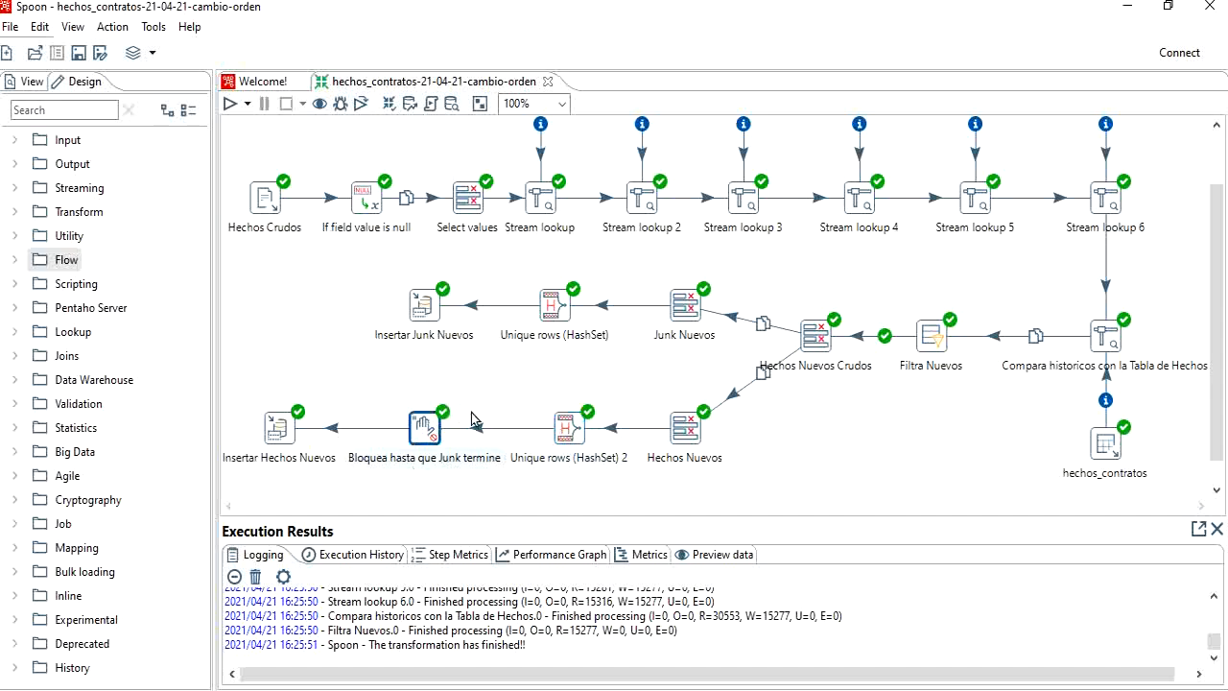
{"action": "scroll", "coordinate": [477, 419], "scroll_direction": "down", "scroll_amount": 1}
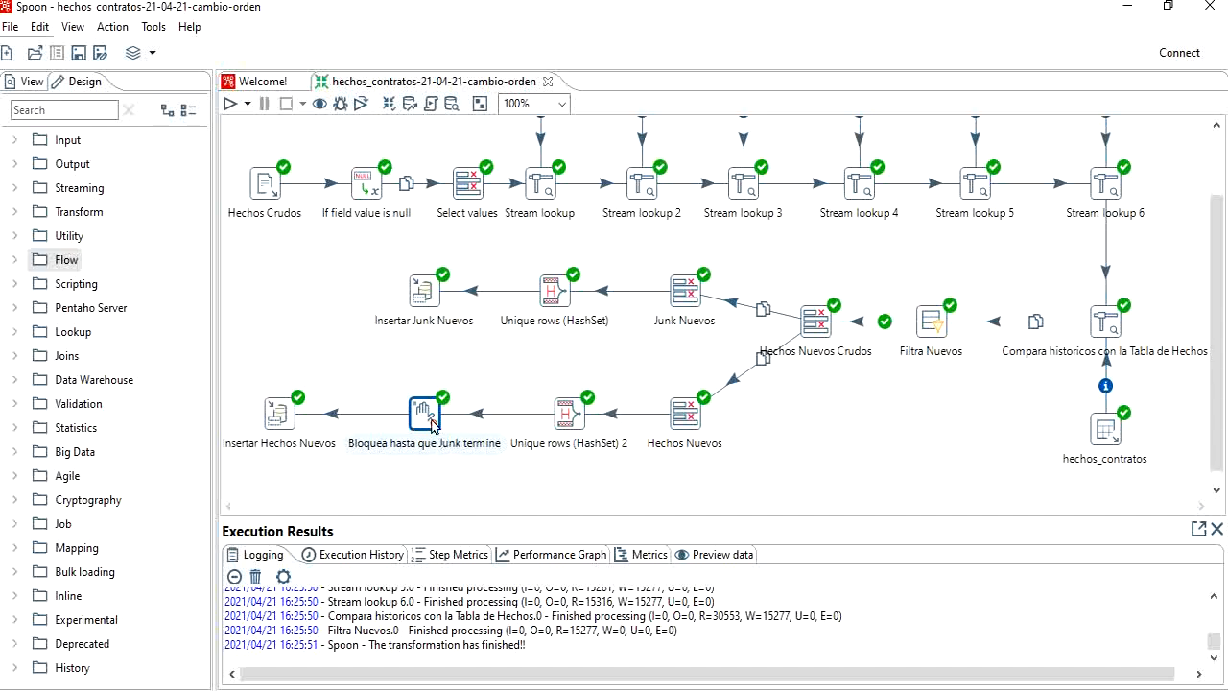
Step: Trace the flow from Hechos Crudos to the blocking step, and review the target table, lookup keys and update fields of Insertar Hechos Nuevos
{"action": "mouse_move", "coordinate": [423, 419]}
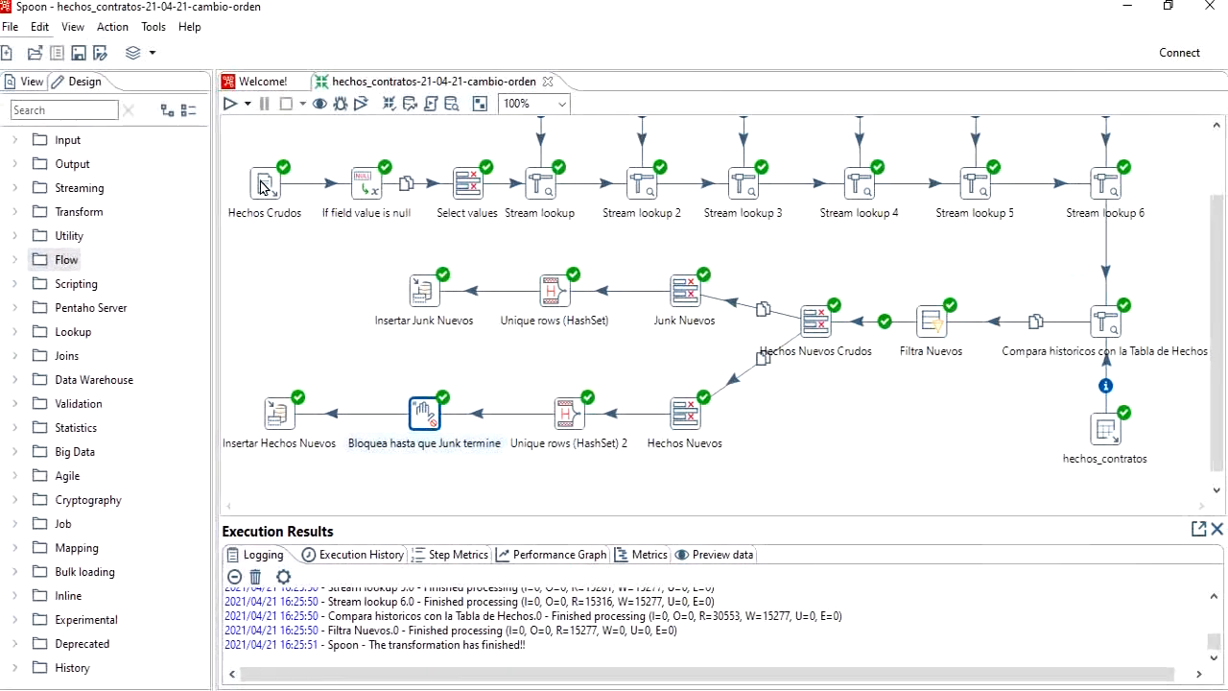
{"action": "mouse_move", "coordinate": [265, 187]}
{"action": "mouse_move", "coordinate": [818, 329]}
{"action": "mouse_move", "coordinate": [425, 294]}
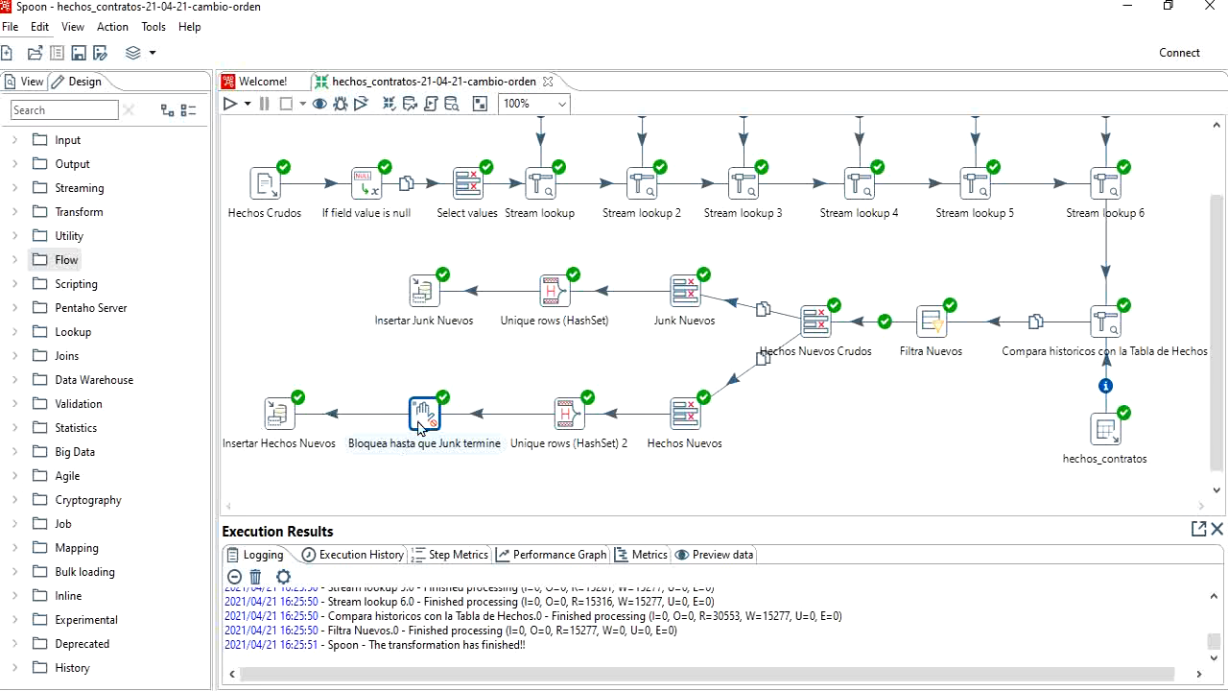
{"action": "mouse_move", "coordinate": [423, 427]}
{"action": "double_click", "coordinate": [283, 416]}
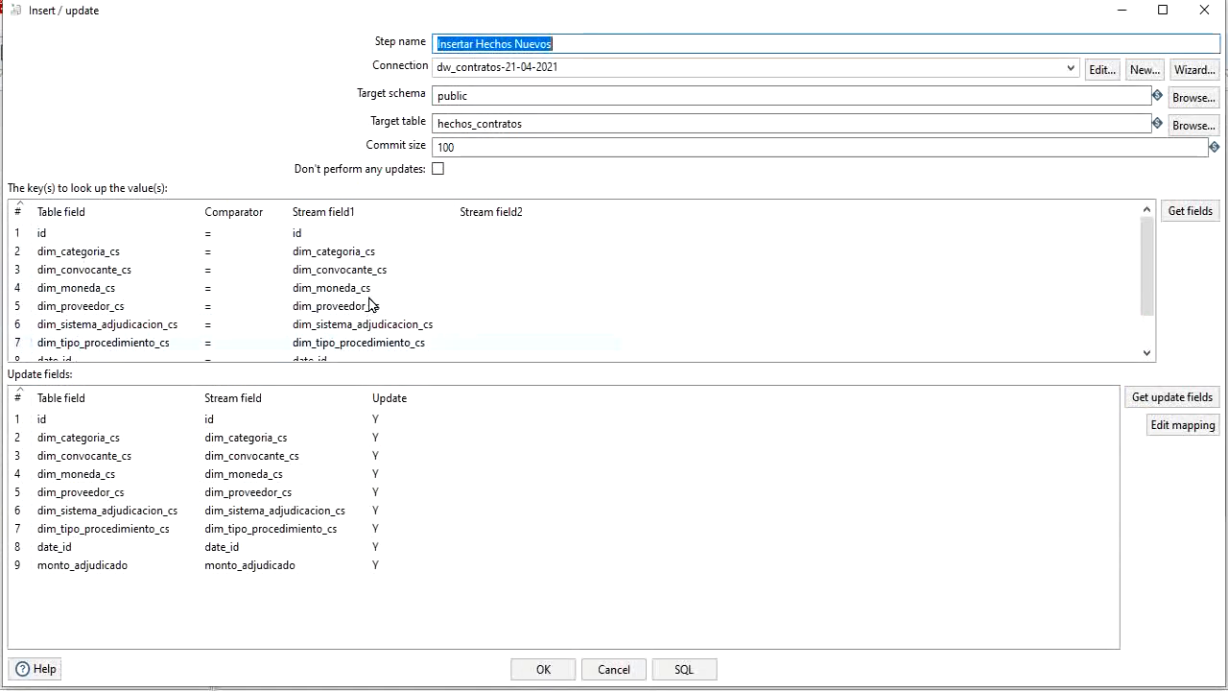
{"action": "left_click", "coordinate": [614, 670]}
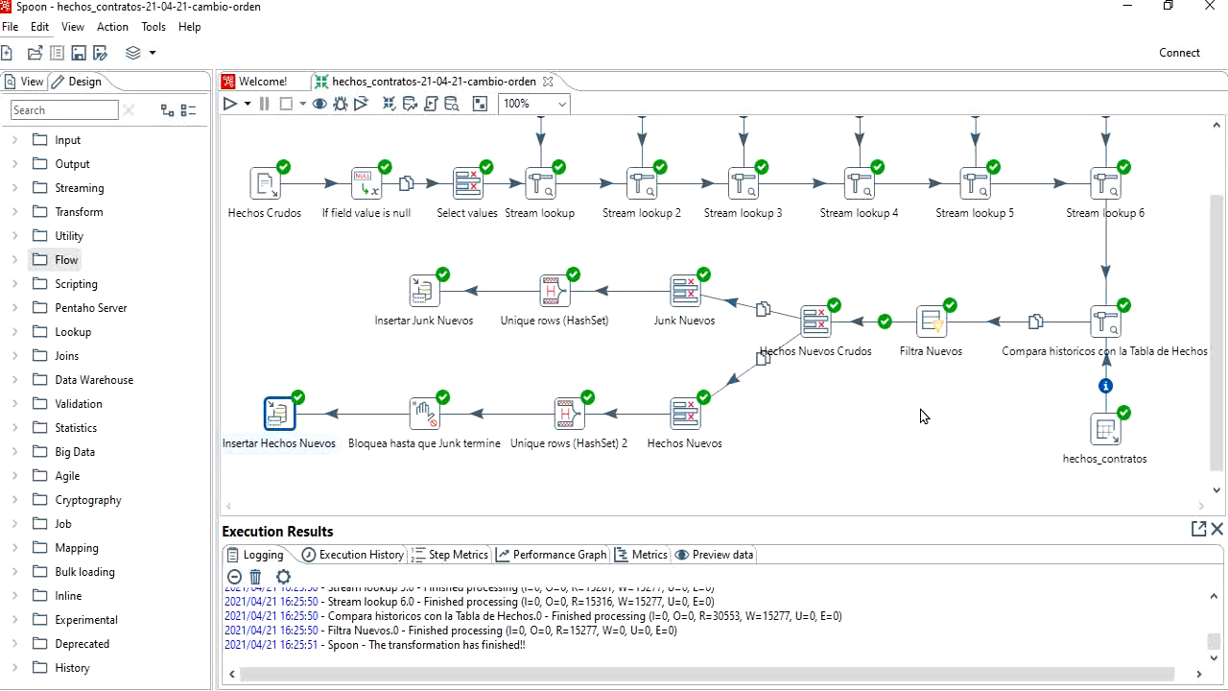
Step: Preview the Compara historicos con la Tabla de Hechos rows around the id_1 and dim_categoria_cs_1 columns in an enlarged results area
{"action": "left_click", "coordinate": [1106, 322]}
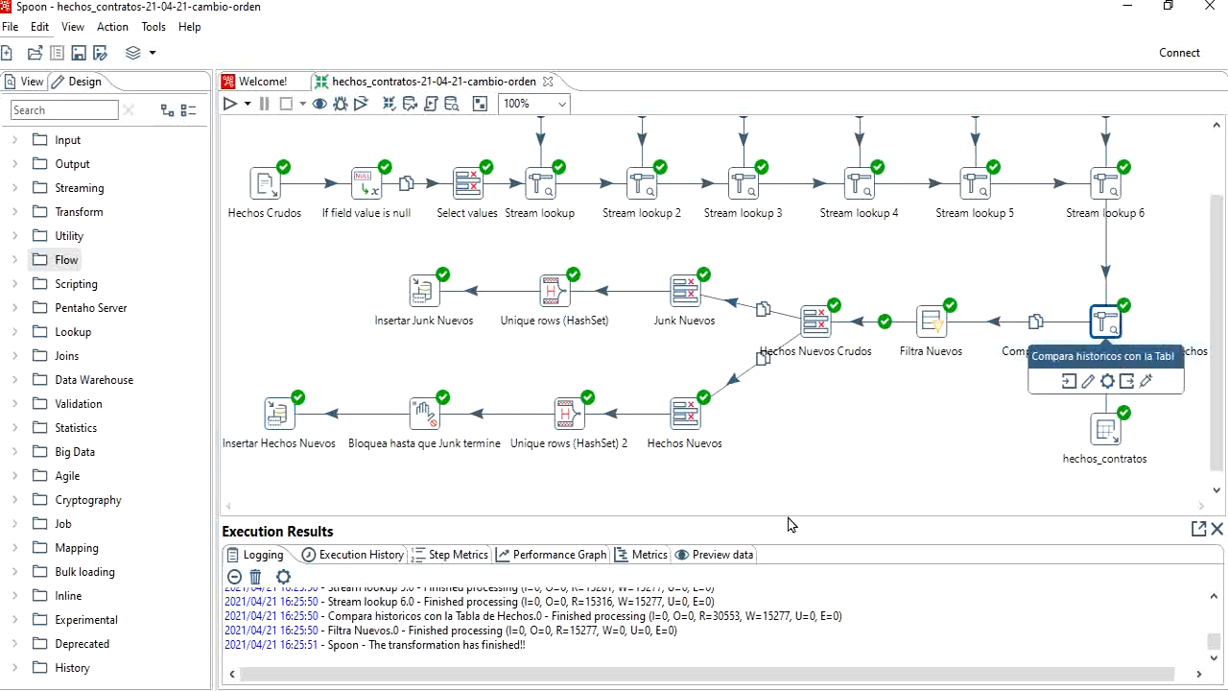
{"action": "left_click", "coordinate": [708, 554]}
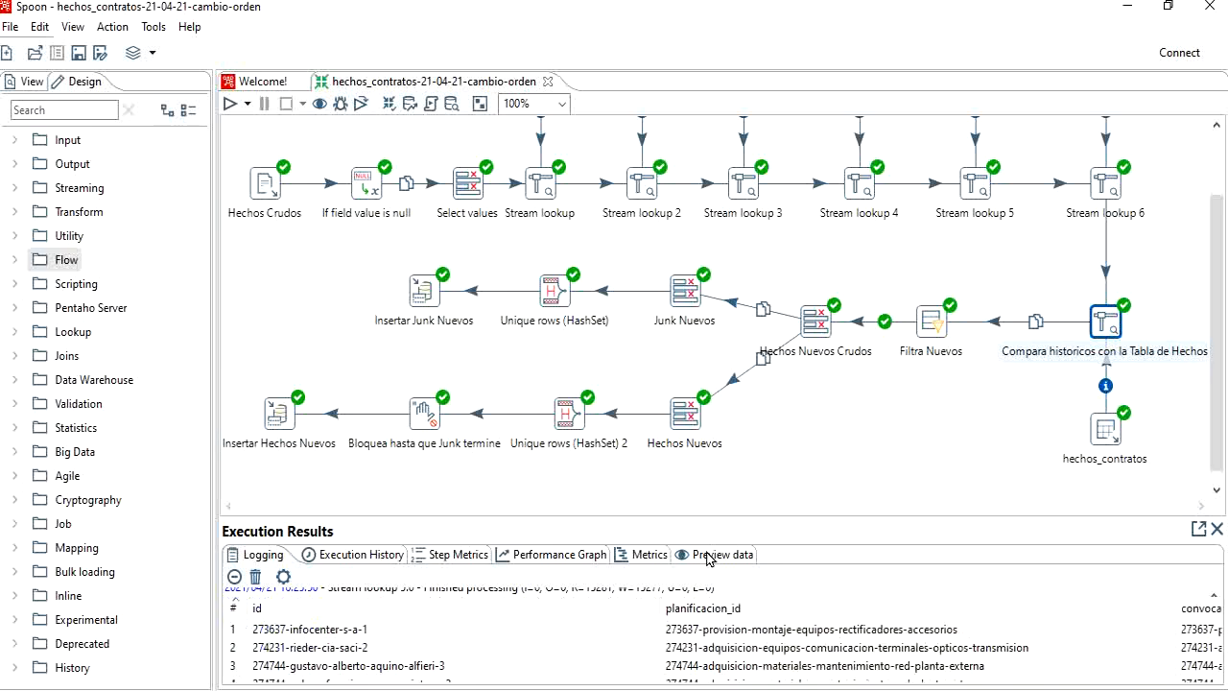
{"action": "left_click_drag", "start_coordinate": [288, 672], "coordinate": [965, 662]}
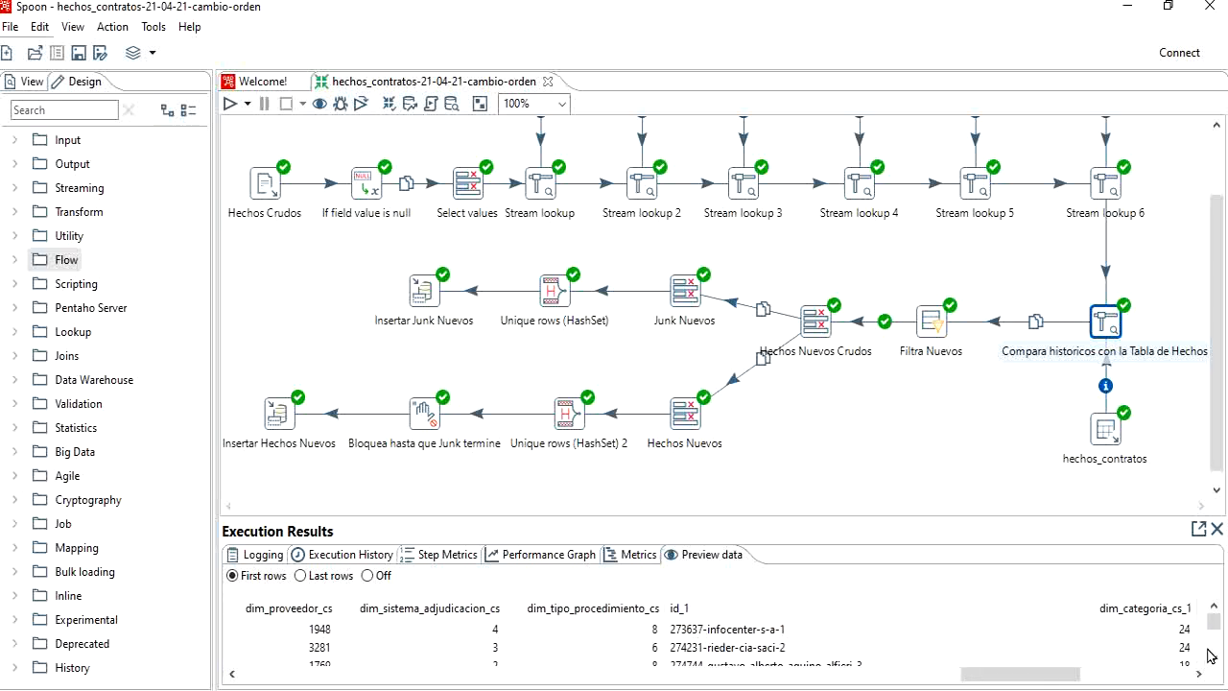
{"action": "left_click_drag", "start_coordinate": [1215, 621], "coordinate": [1216, 624]}
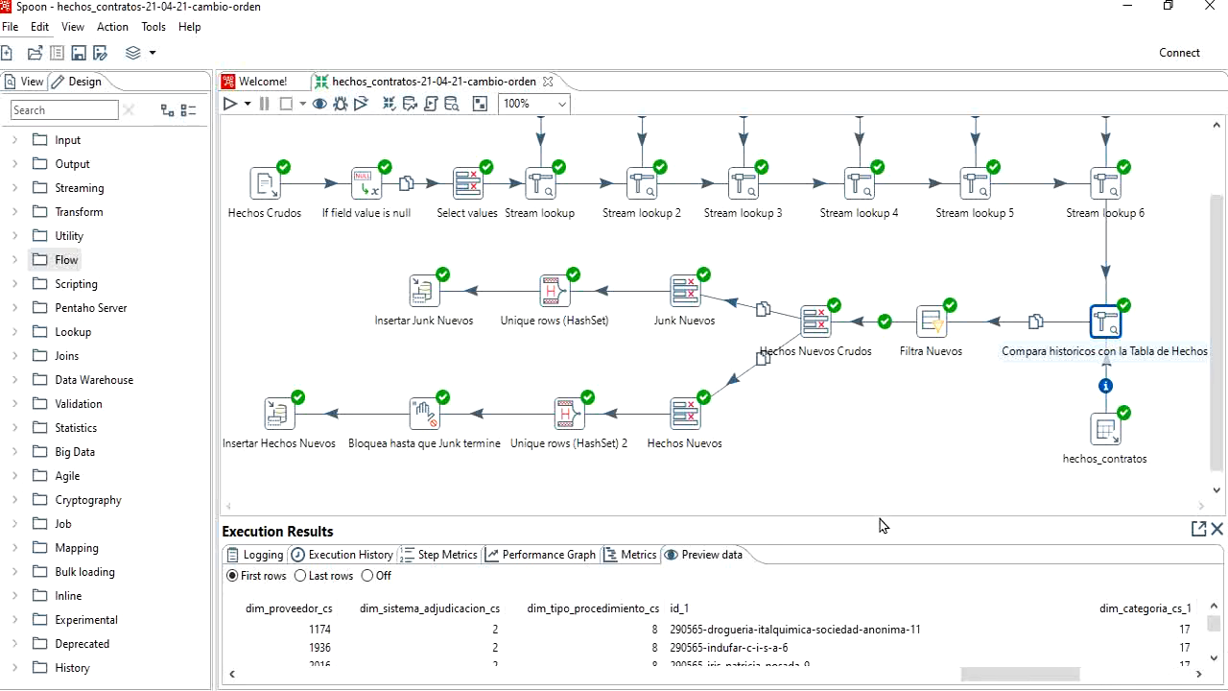
{"action": "left_click_drag", "start_coordinate": [882, 525], "coordinate": [873, 367]}
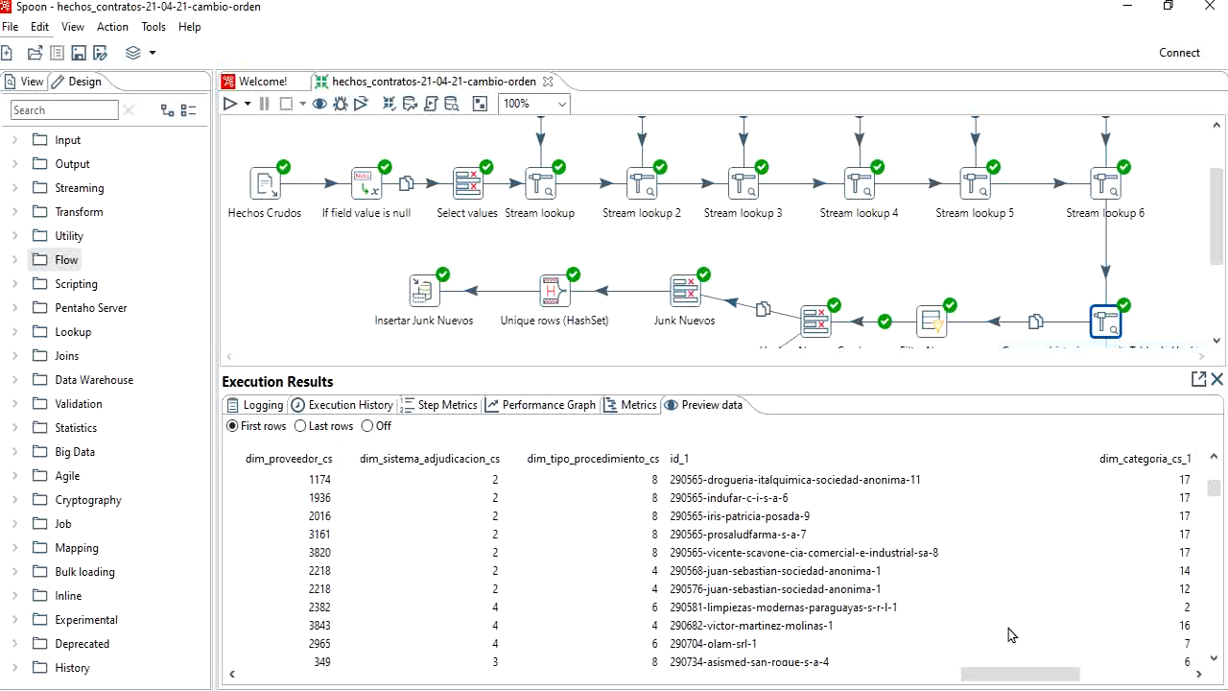
Step: Compare the preview data of Filtra Nuevos, Hechos Nuevos Crudos, Junk Nuevos, Hechos Nuevos and Compara historicos con la Tabla de Hechos
{"action": "left_click", "coordinate": [933, 320]}
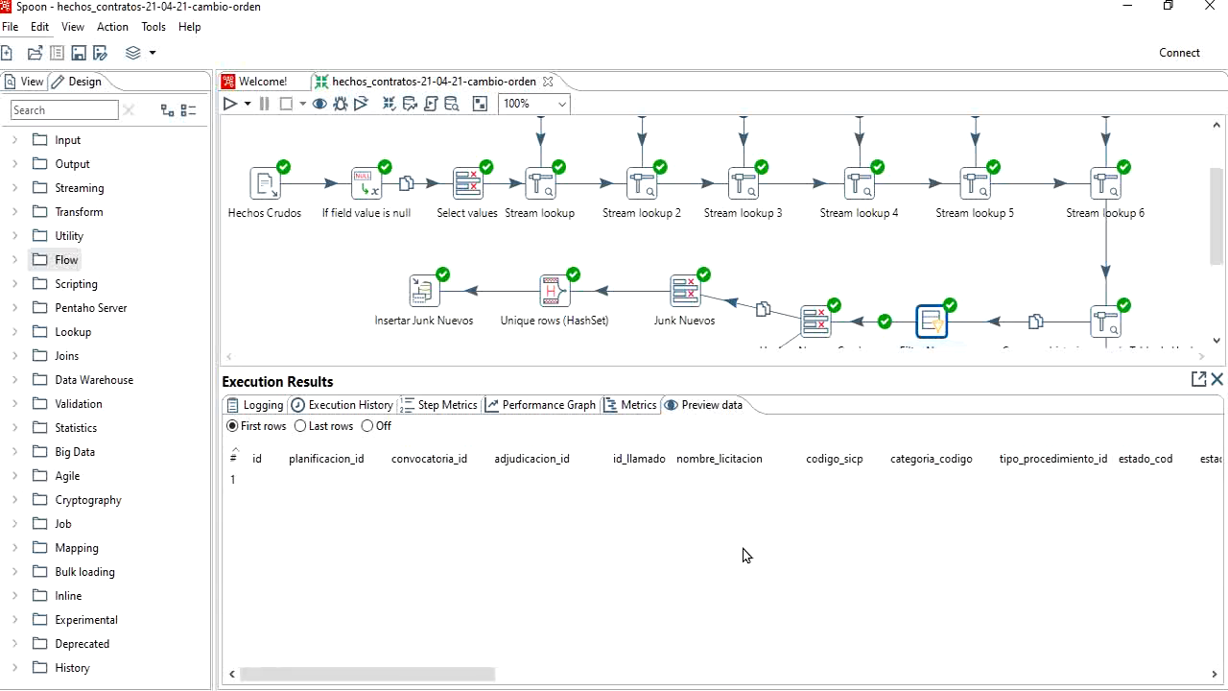
{"action": "left_click", "coordinate": [815, 324]}
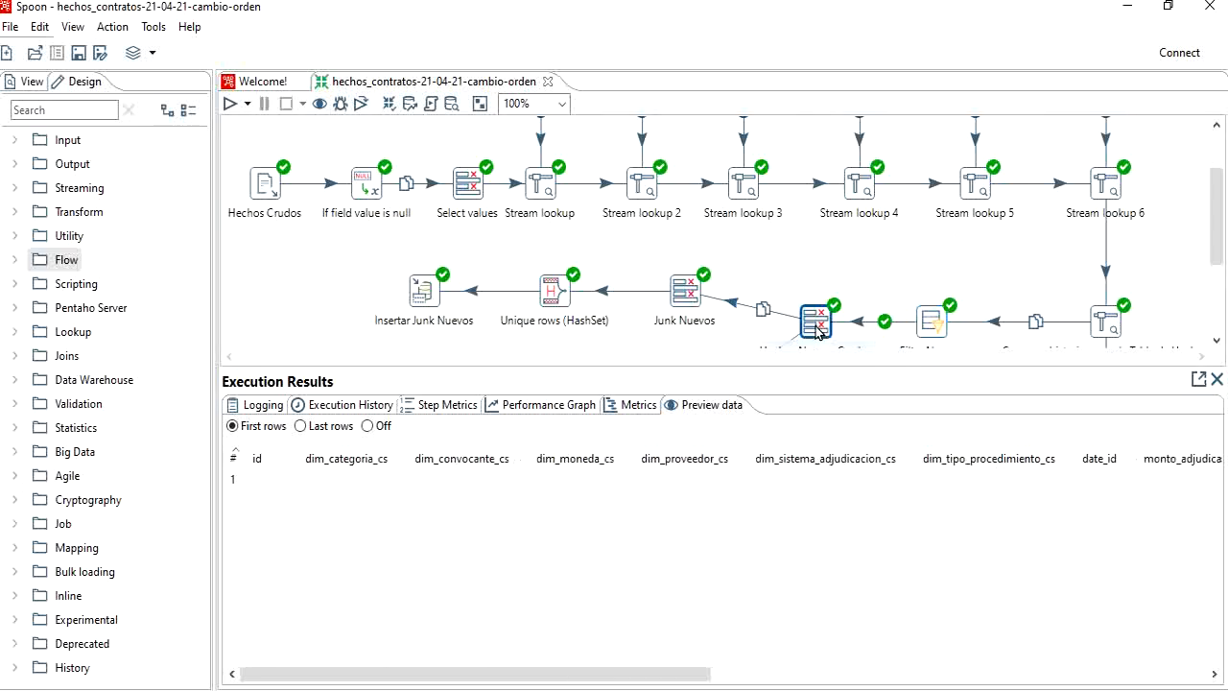
{"action": "left_click", "coordinate": [693, 294]}
{"action": "scroll", "coordinate": [701, 297], "scroll_direction": "down", "scroll_amount": 3}
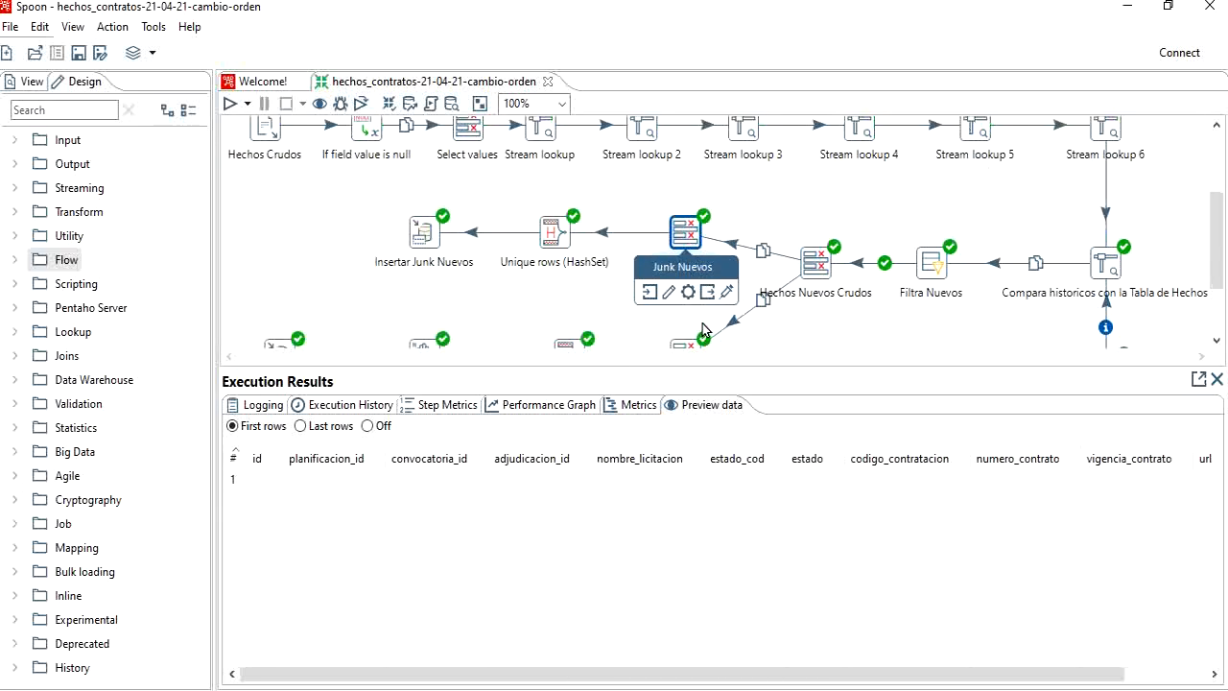
{"action": "left_click", "coordinate": [689, 346]}
{"action": "left_click", "coordinate": [821, 266]}
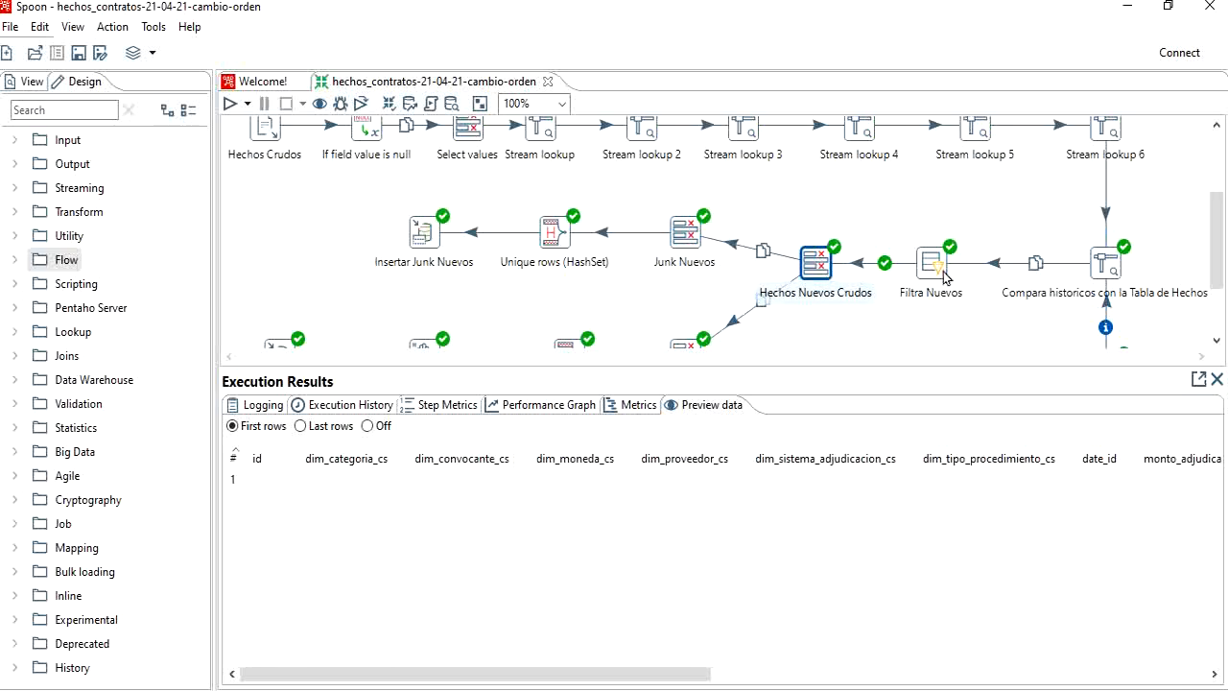
{"action": "left_click", "coordinate": [935, 270]}
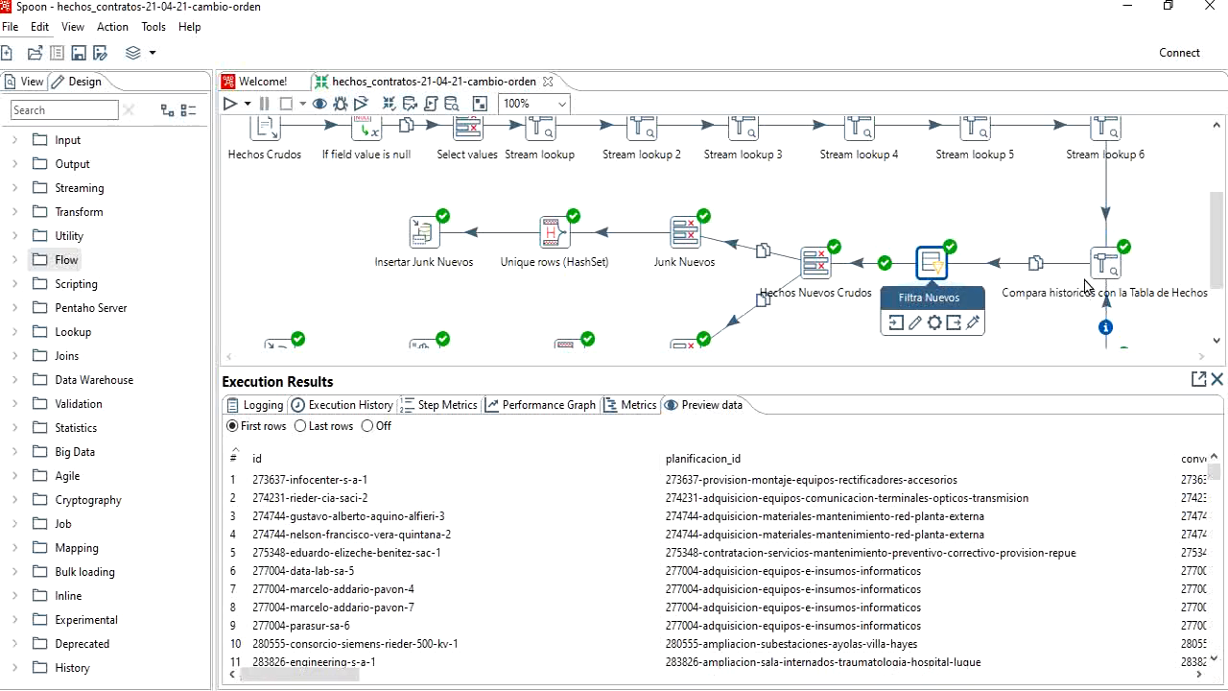
{"action": "left_click", "coordinate": [1086, 285]}
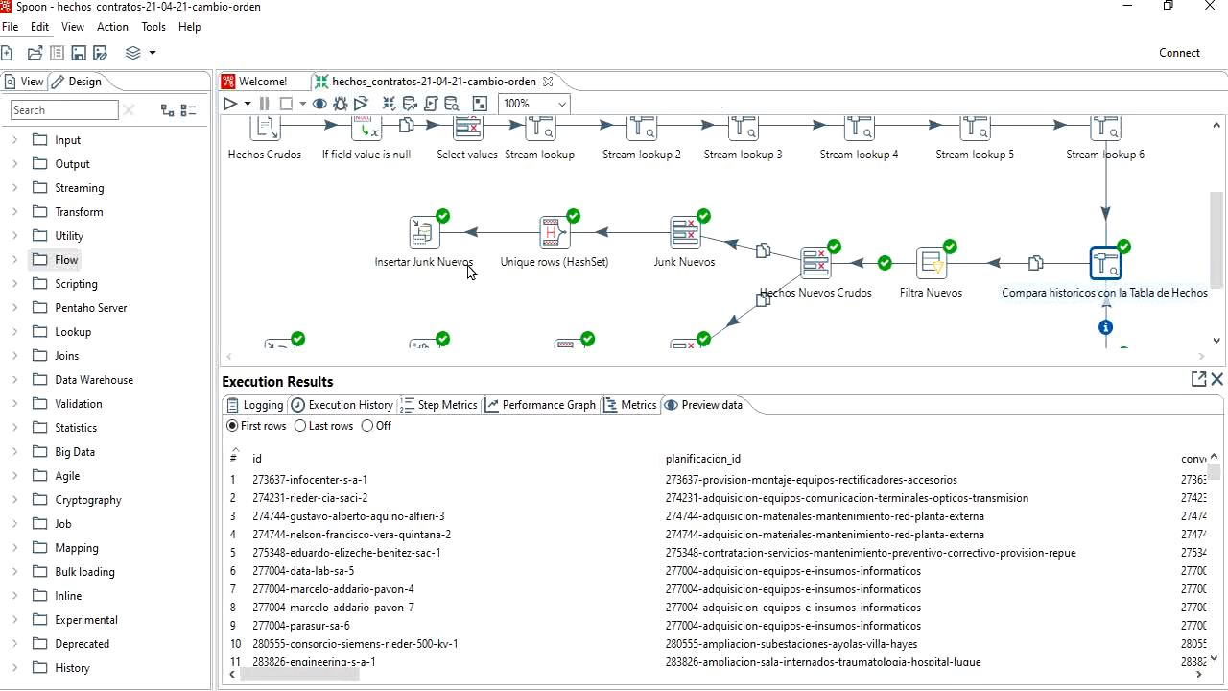
Step: Restore the full transformation diagram, and switch to pgAdmin to view all rows of the hechos_contratos table
{"action": "scroll", "coordinate": [818, 315], "scroll_direction": "up", "scroll_amount": 2}
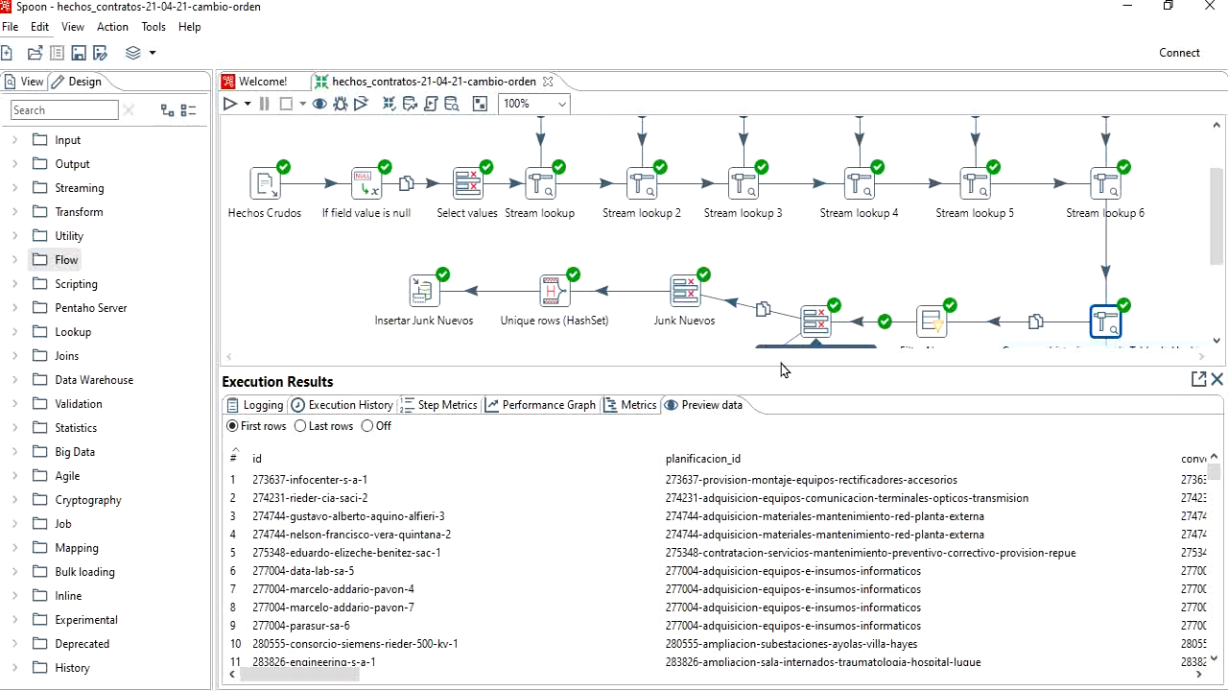
{"action": "left_click_drag", "start_coordinate": [781, 376], "coordinate": [781, 577]}
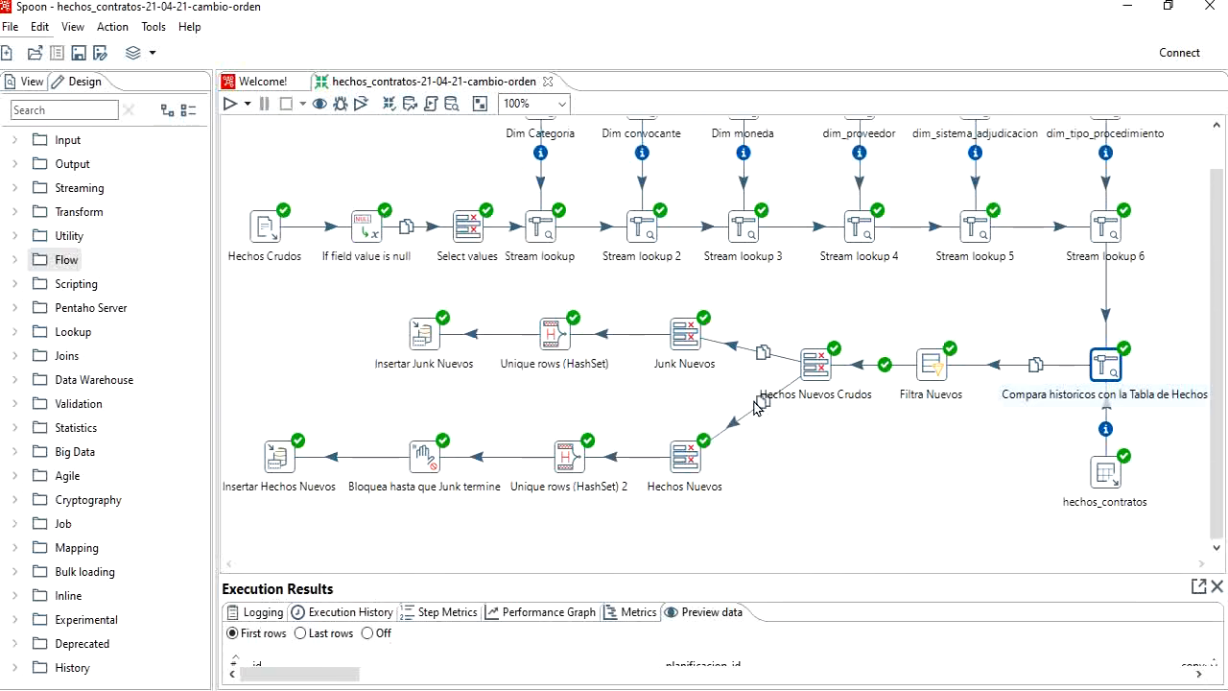
{"action": "scroll", "coordinate": [583, 404], "scroll_direction": "up", "scroll_amount": 2}
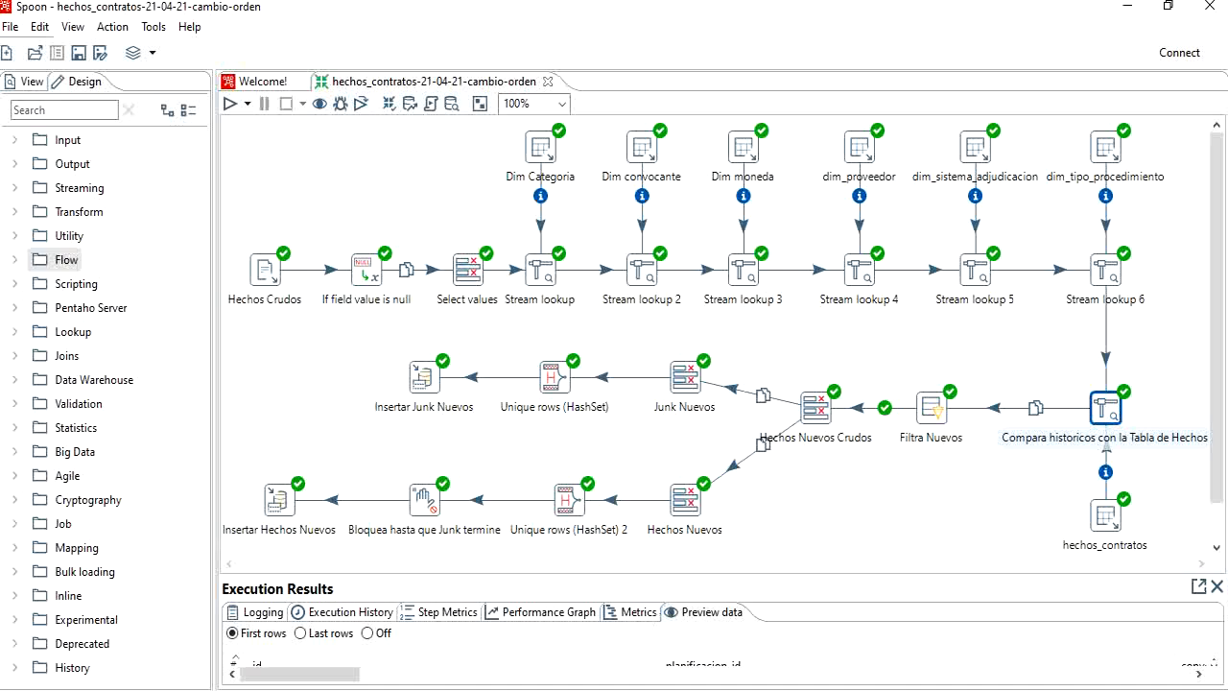
{"action": "left_click", "coordinate": [552, 690]}
{"action": "left_click", "coordinate": [608, 628]}
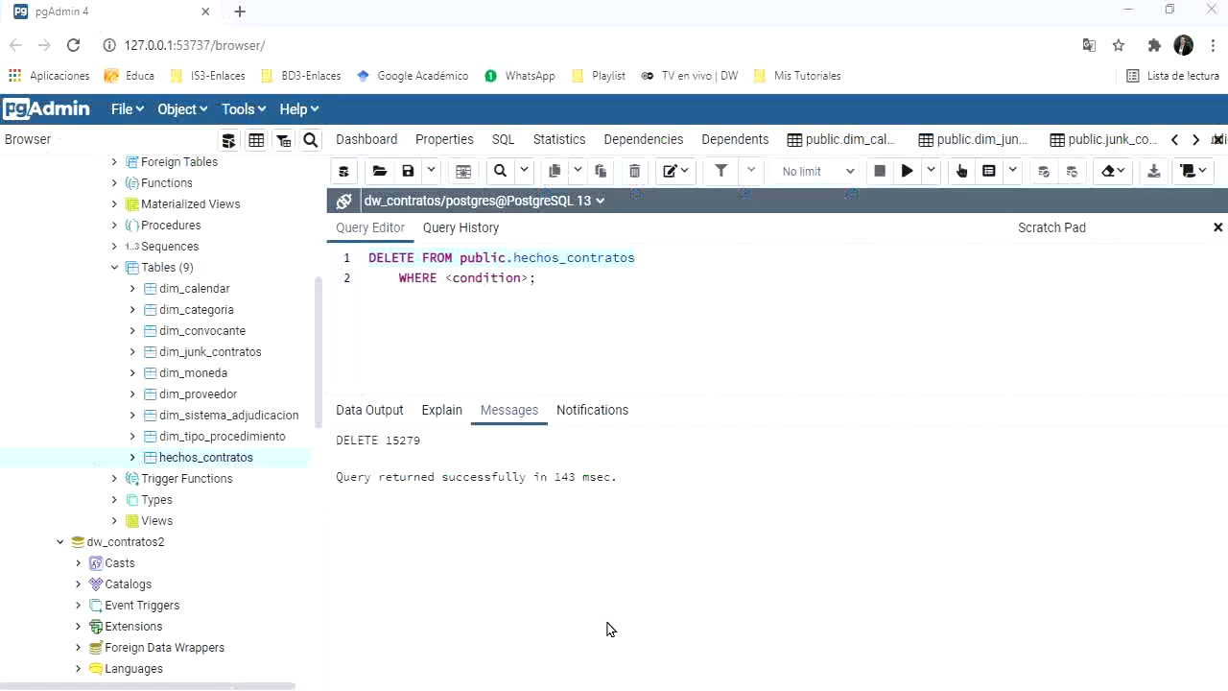
{"action": "right_click", "coordinate": [212, 464]}
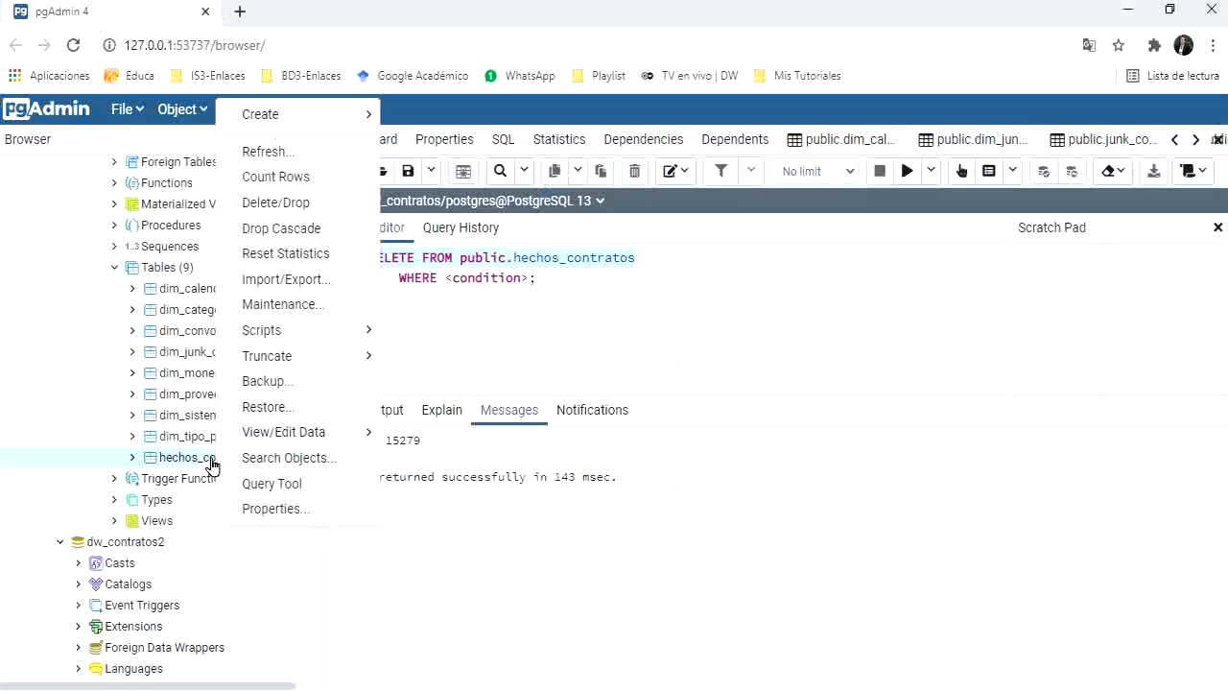
{"action": "mouse_move", "coordinate": [274, 431]}
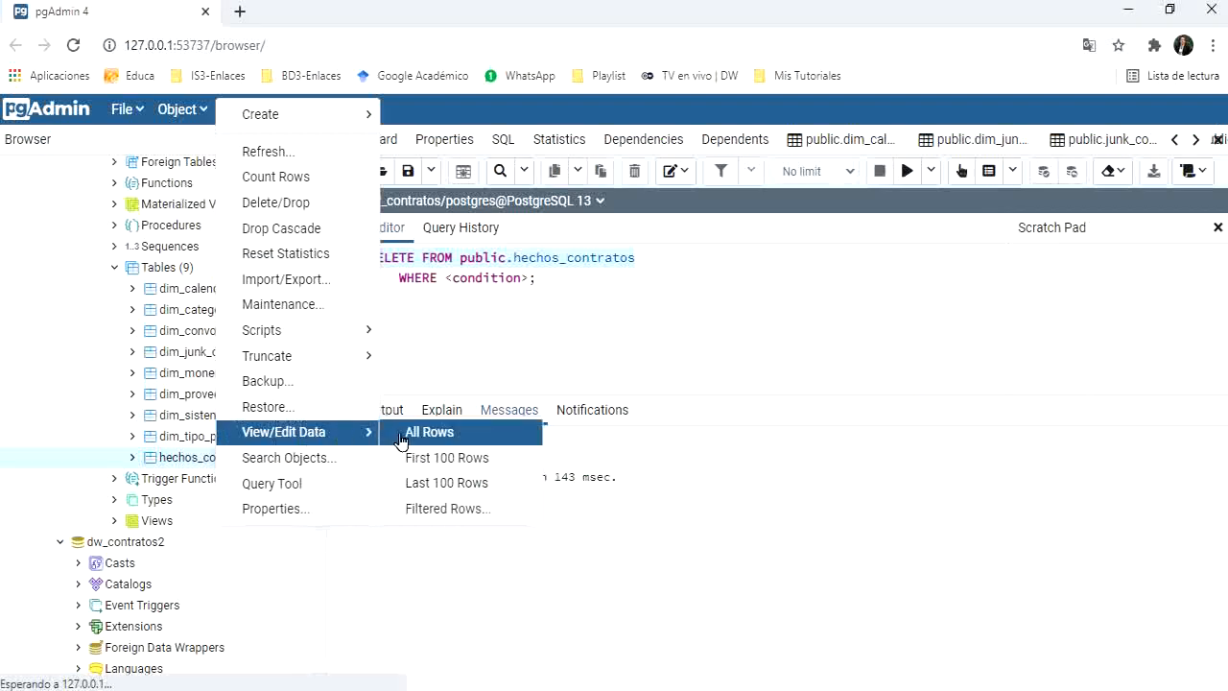
{"action": "left_click", "coordinate": [431, 432]}
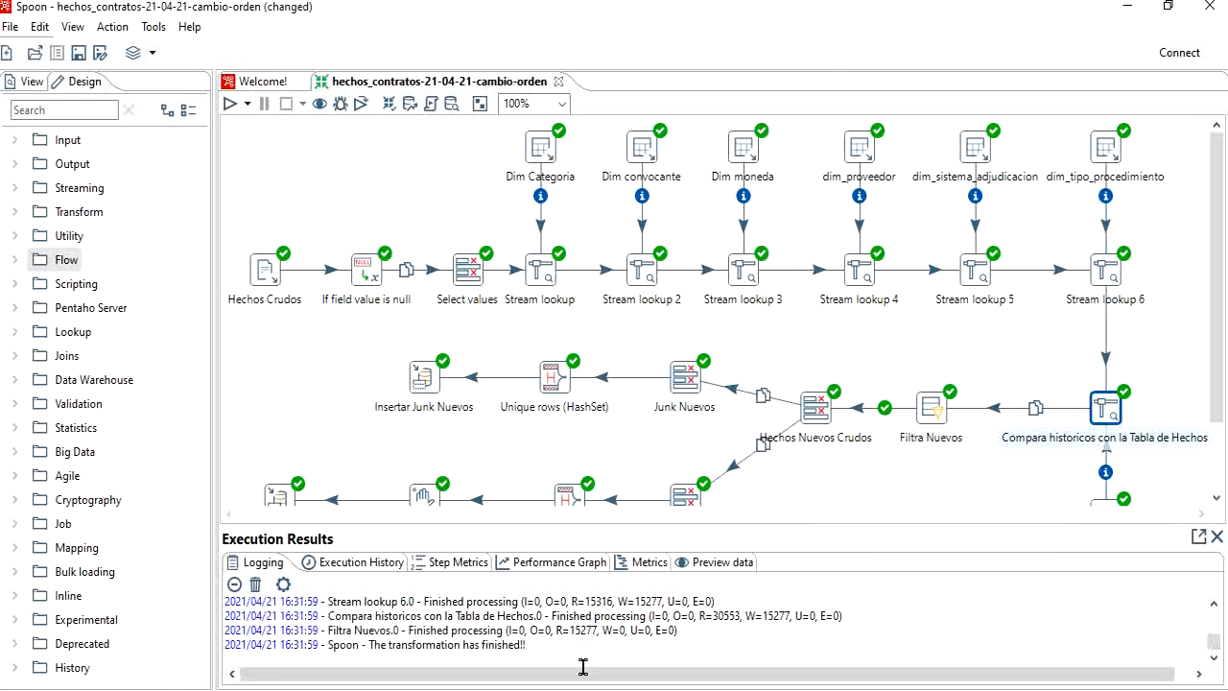
Step: Return to pgAdmin from Spoon and reload all rows of the hechos_contratos table
{"action": "left_click", "coordinate": [610, 648]}
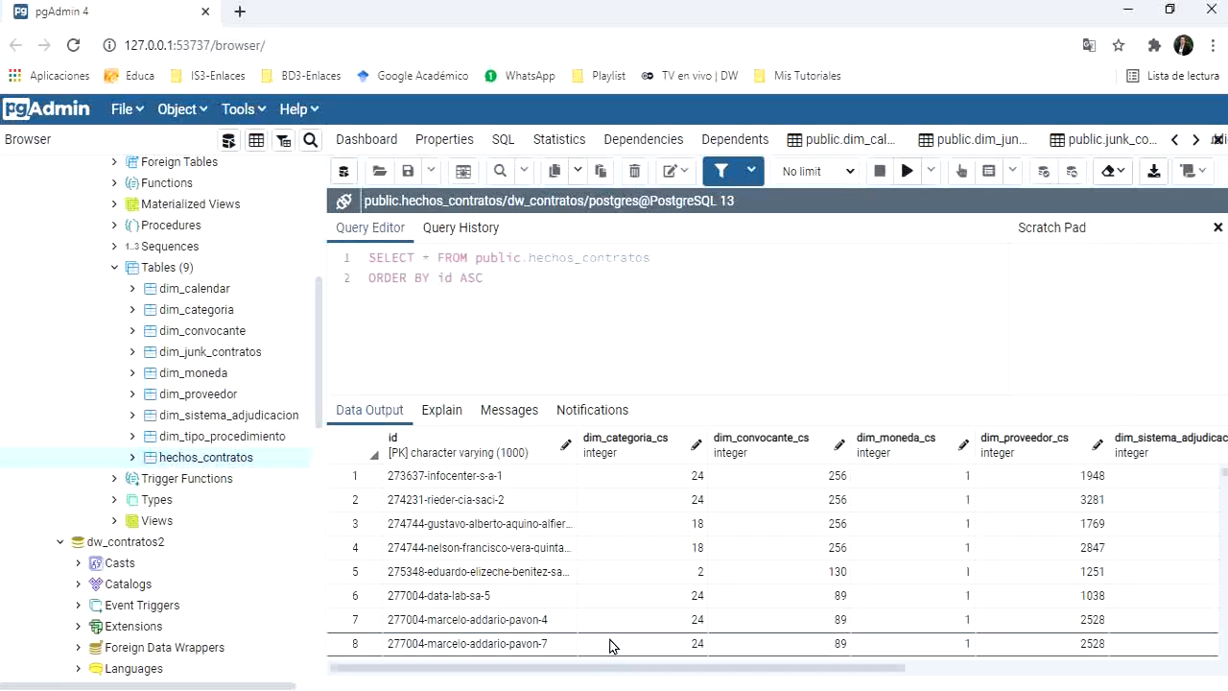
{"action": "right_click", "coordinate": [223, 459]}
{"action": "mouse_move", "coordinate": [384, 437]}
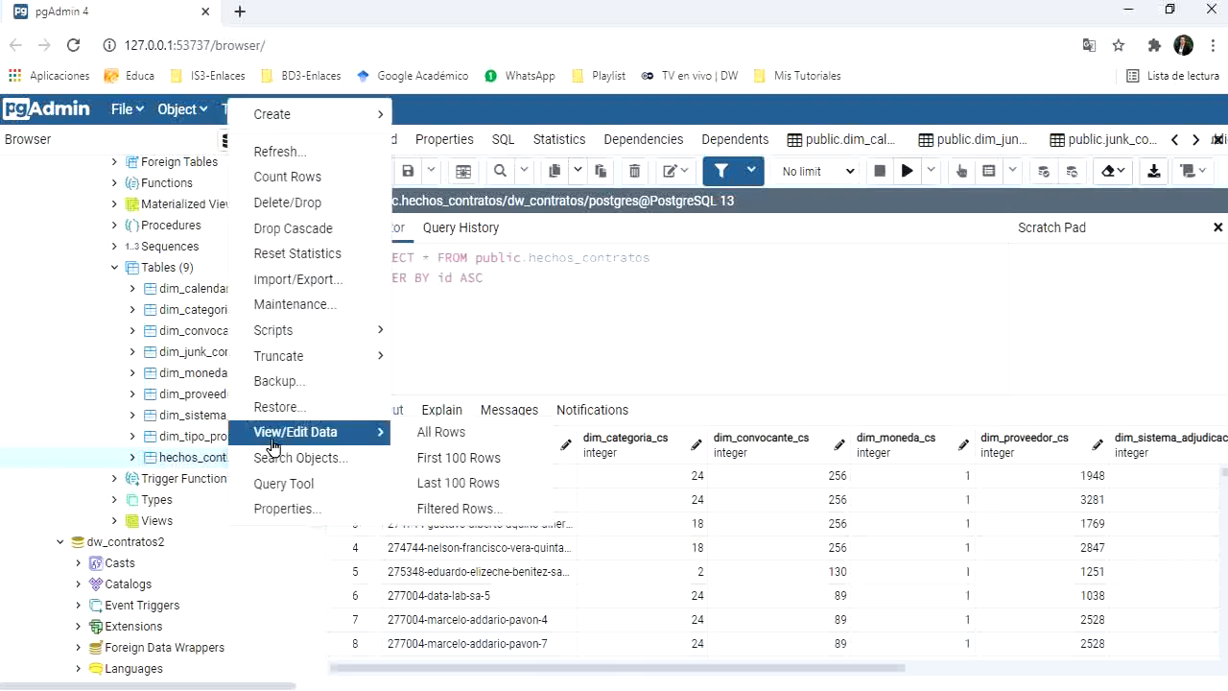
{"action": "left_click", "coordinate": [425, 435]}
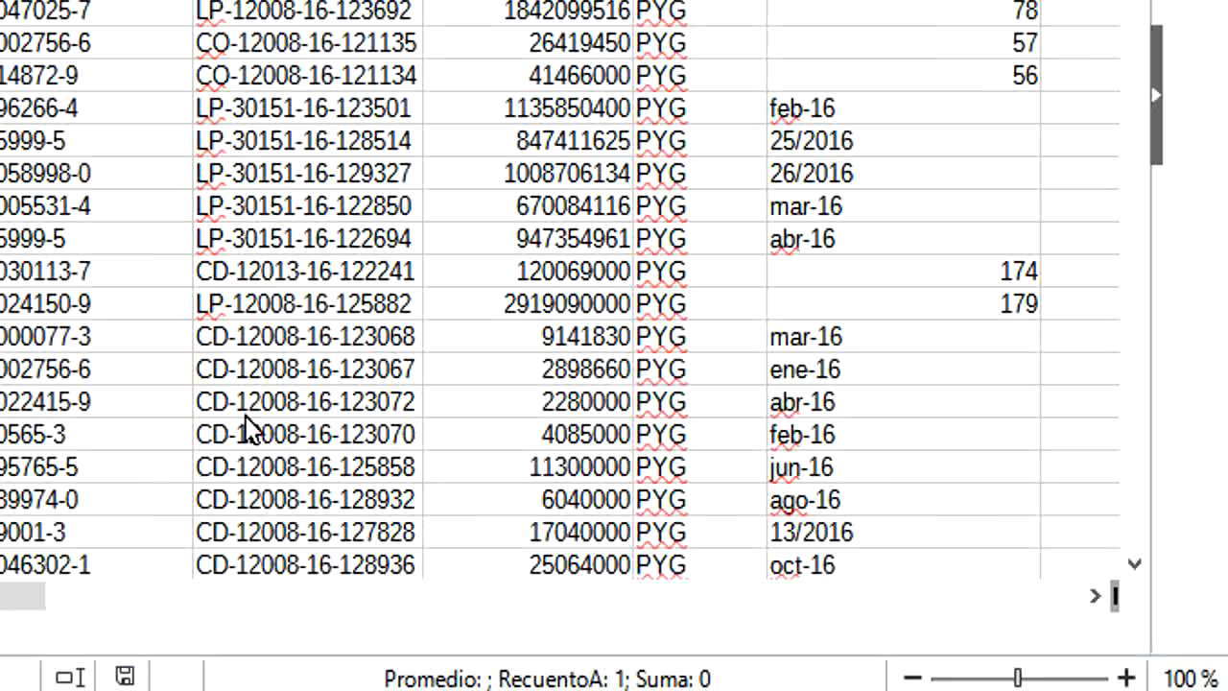
Step: Switch to contratos_2016.csv in LibreOffice Calc and start a new contract after the last row, entering 999999-nuevo nuevo nuevo in A15279
{"action": "scroll", "coordinate": [926, 228], "scroll_direction": "down", "scroll_amount": 3}
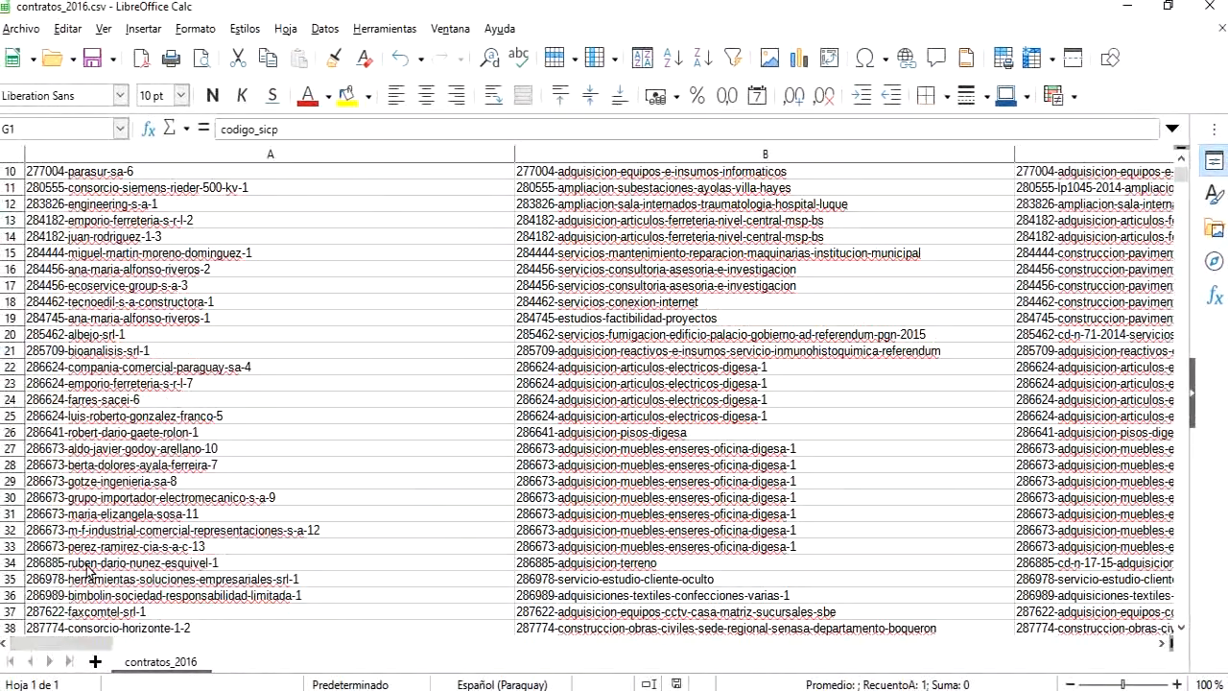
{"action": "left_click", "coordinate": [80, 518]}
{"action": "key", "text": "ctrl+Down"}
{"action": "key", "text": "Down"}
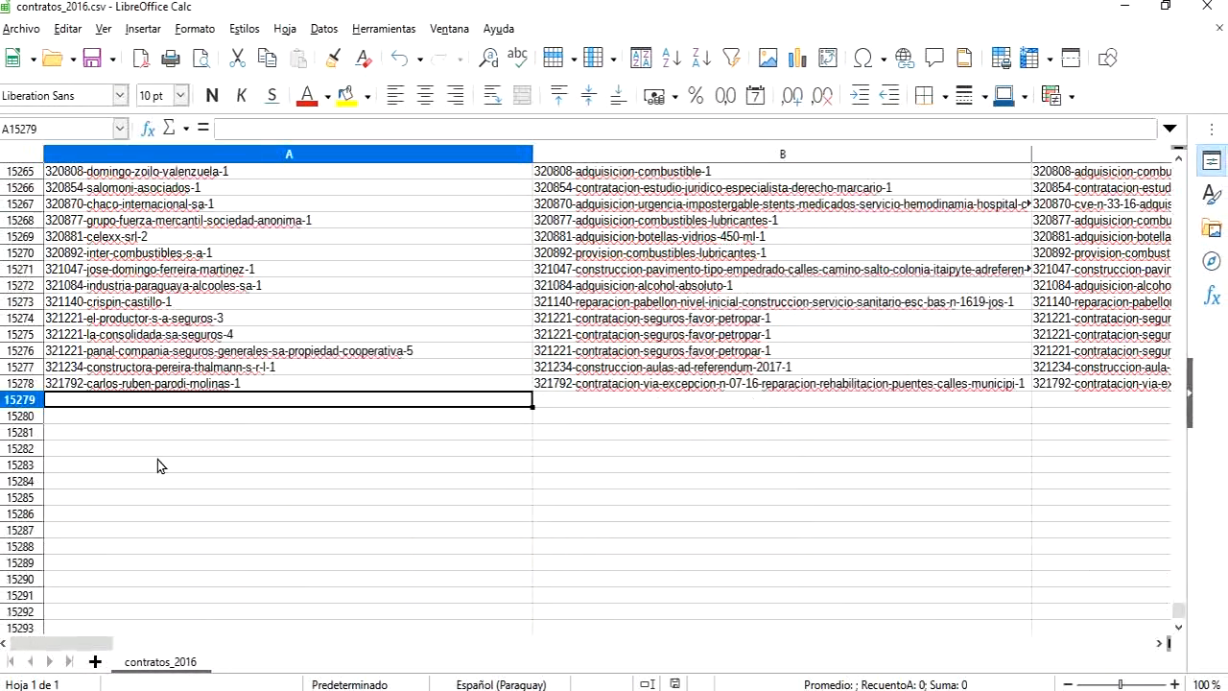
{"action": "type", "text": "9999"}
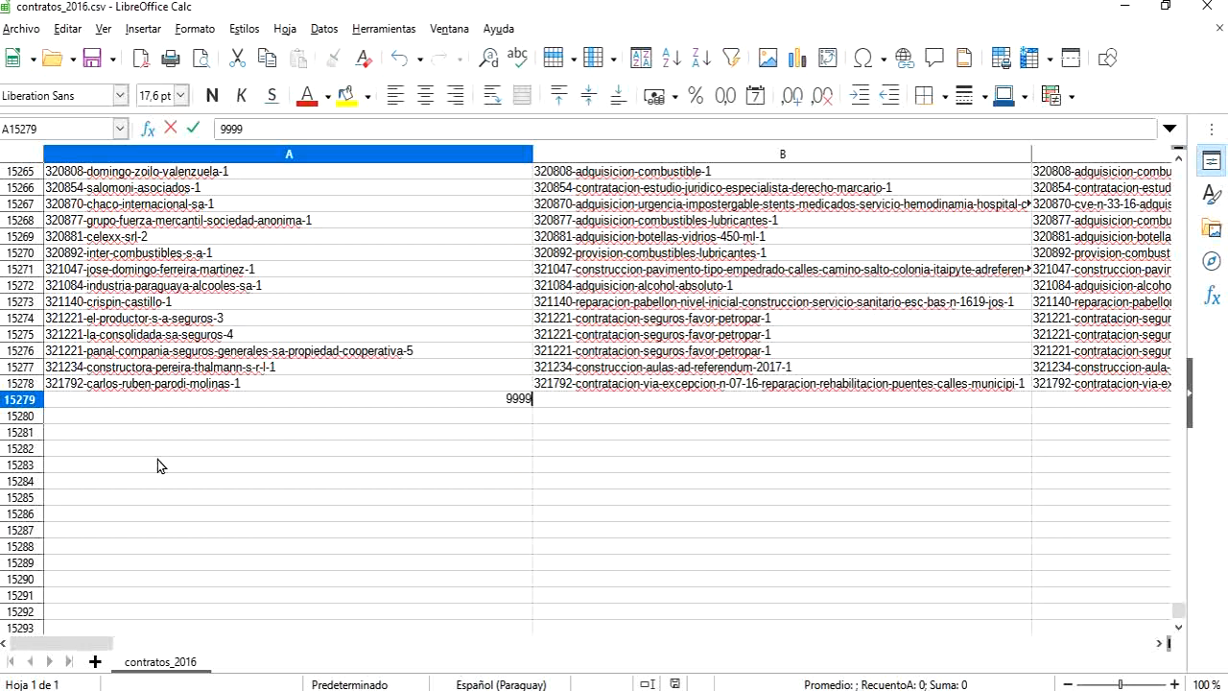
{"action": "type", "text": "99-nuevo nuev"}
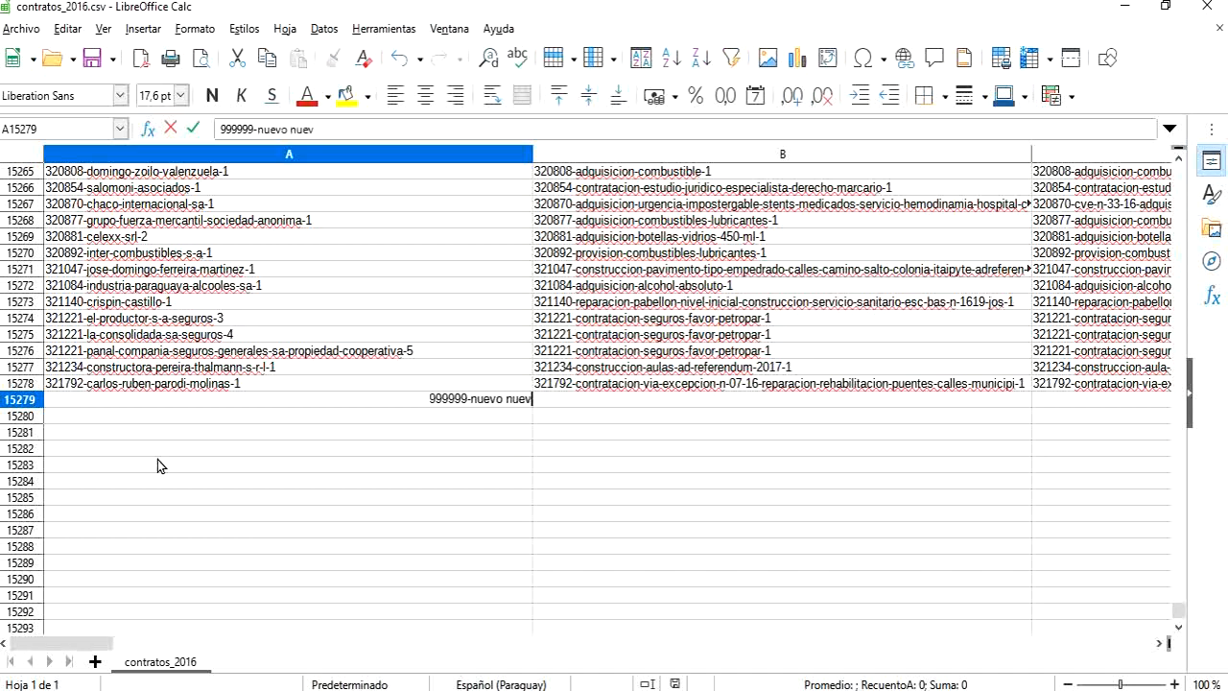
{"action": "type", "text": "o nuevo"}
{"action": "key", "text": "Tab"}
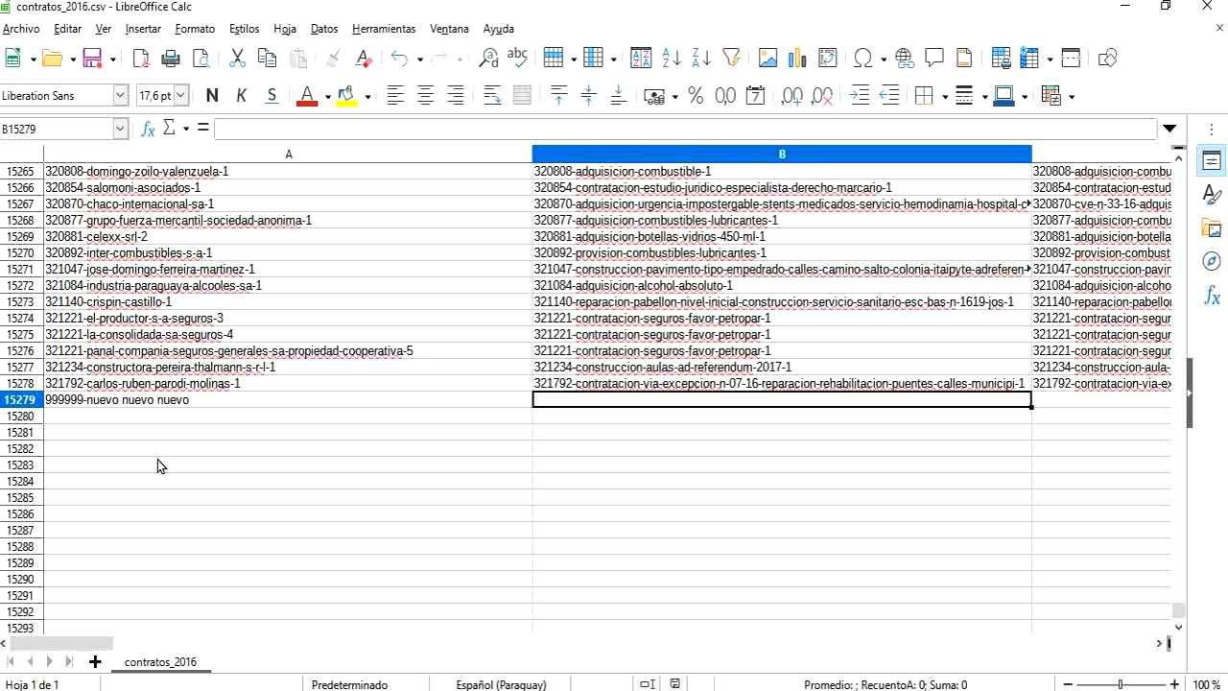
Step: Copy the 999999-nuevo nuevo nuevo text from A15279 into columns B, C and D of the same row
{"action": "type", "text": "<"}
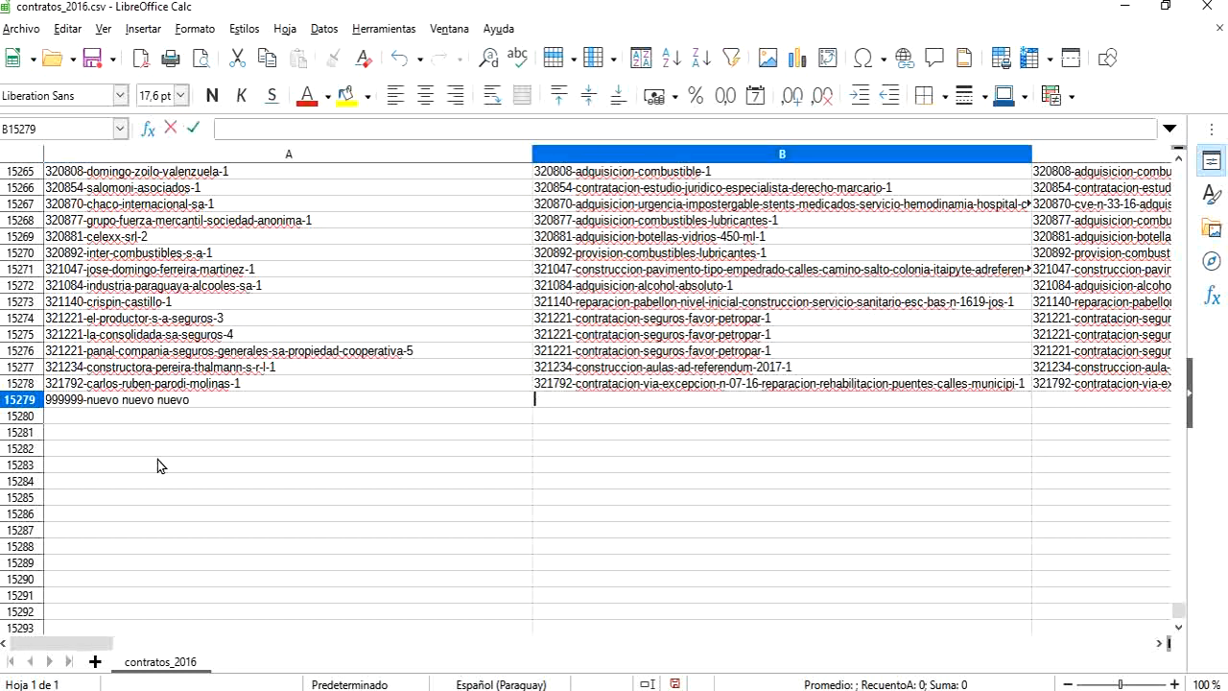
{"action": "key", "text": "Tab"}
{"action": "key", "text": "Left"}
{"action": "key", "text": "Left"}
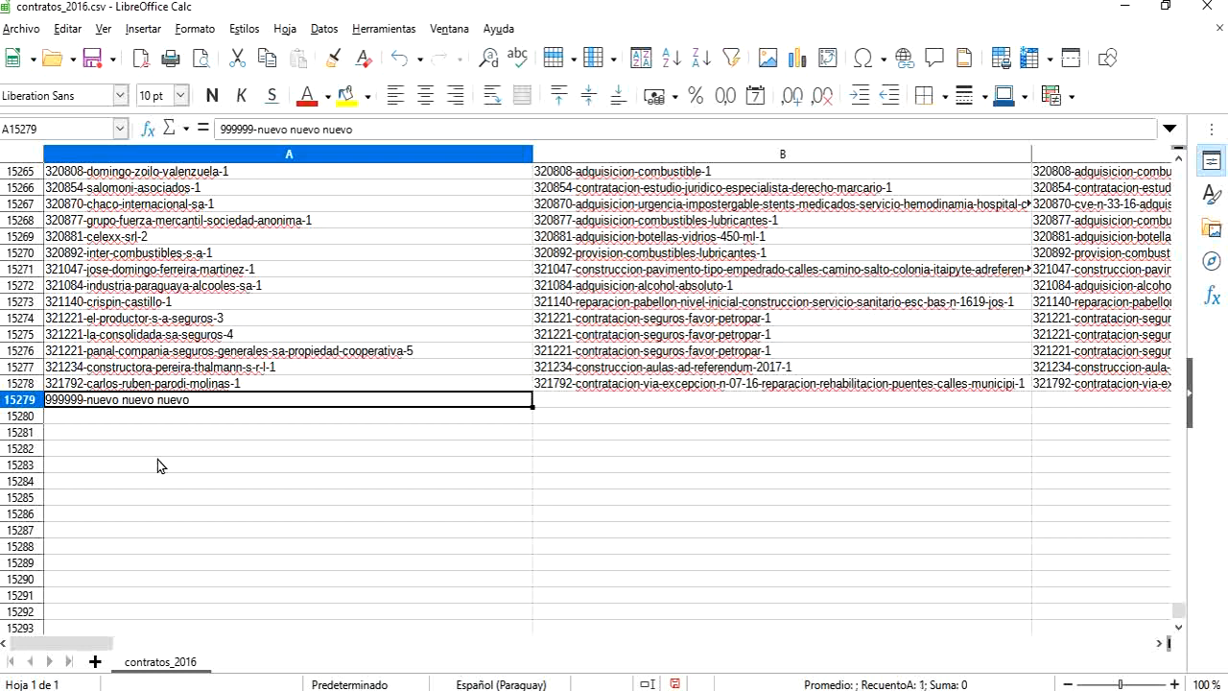
{"action": "key", "text": "ctrl+c"}
{"action": "key", "text": "Right"}
{"action": "key", "text": "ctrl+v"}
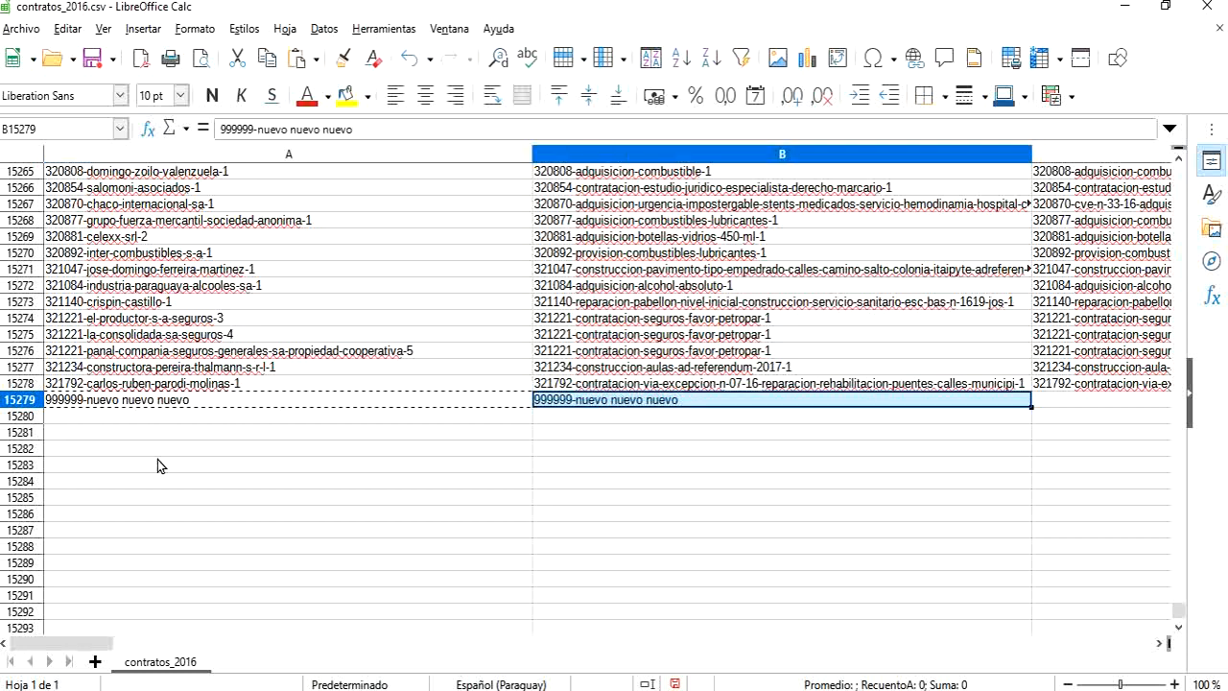
{"action": "key", "text": "Right"}
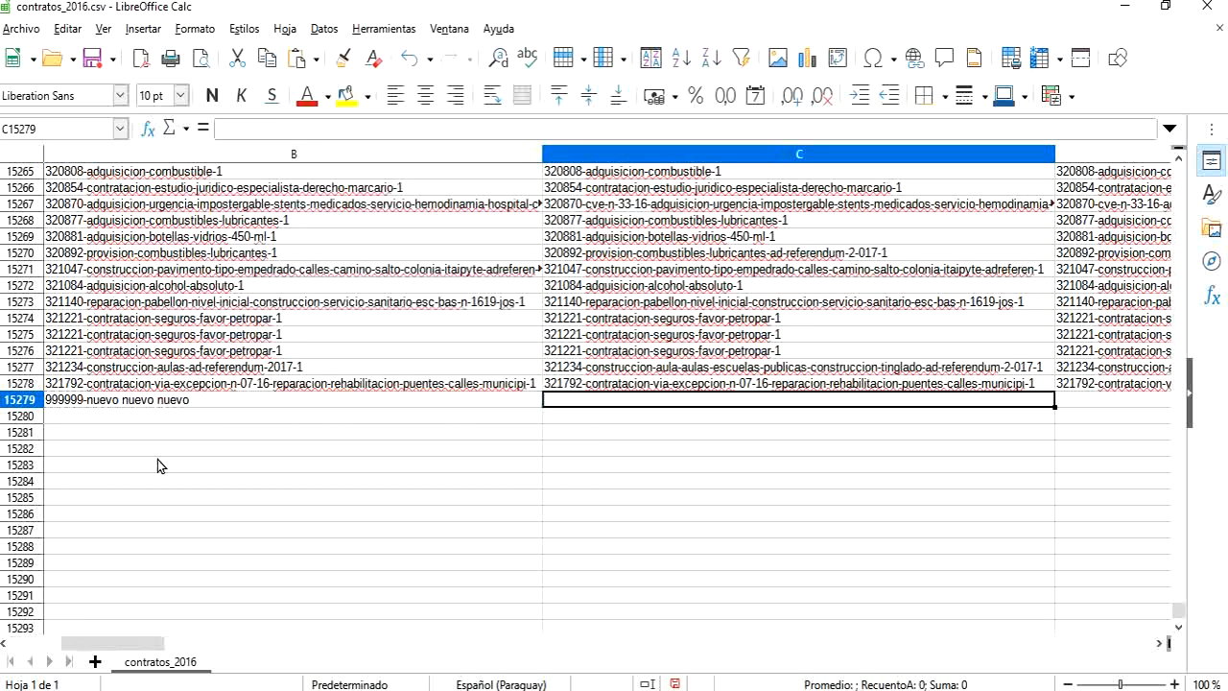
{"action": "key", "text": "ctrl+v"}
{"action": "key", "text": "Right"}
{"action": "key", "text": "ctrl+v"}
{"action": "key", "text": "Right"}
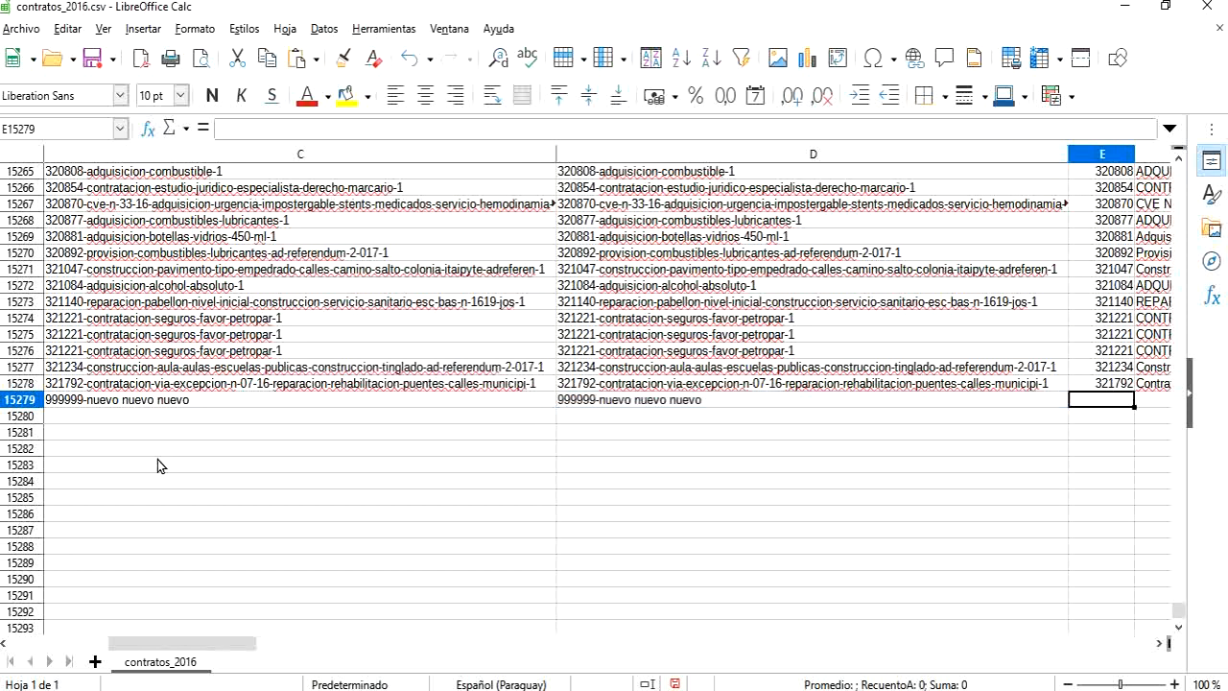
Step: Set E15279 to 999999 and fill F15279 with the copied text 999999-nuevo nuevo nuevo
{"action": "key", "text": "ctrl+v"}
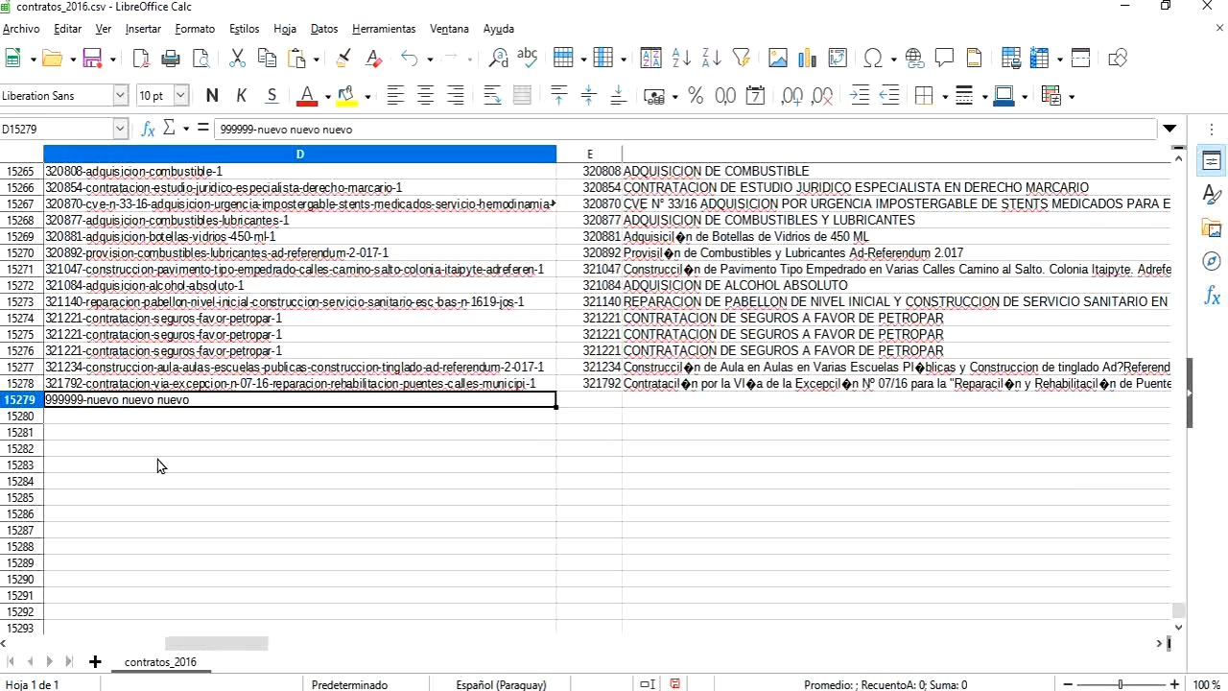
{"action": "type", "text": "999"}
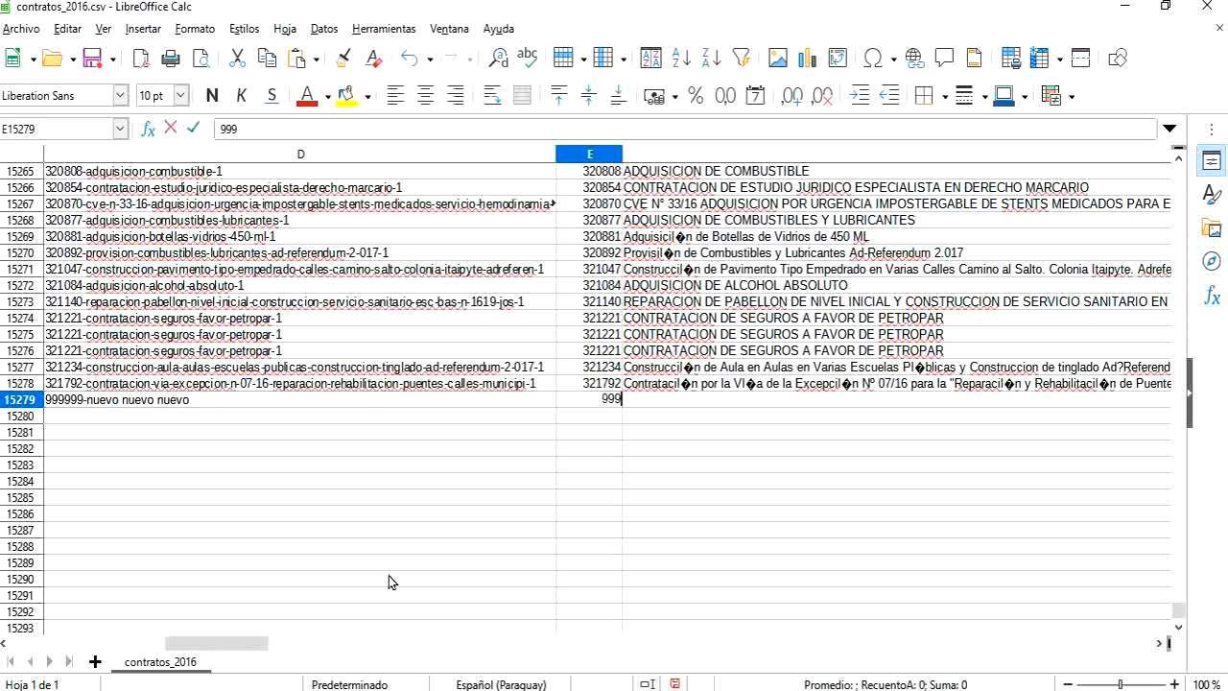
{"action": "type", "text": "999"}
{"action": "key", "text": "Tab"}
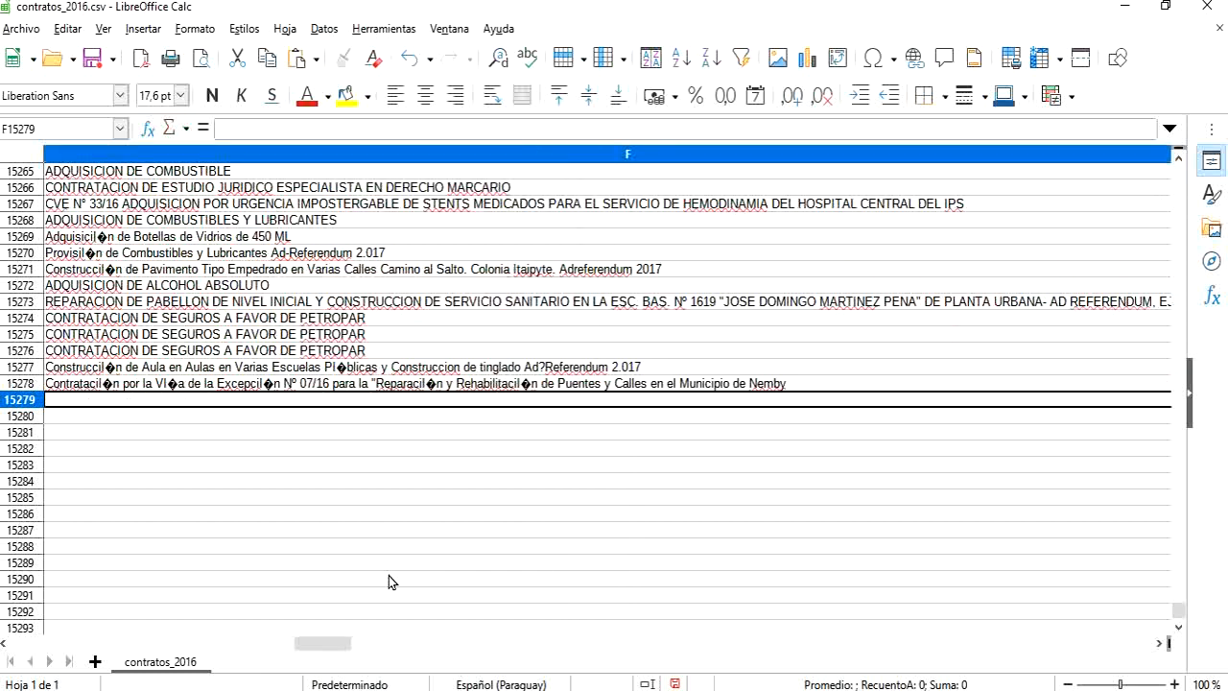
{"action": "key", "text": "ctrl+v"}
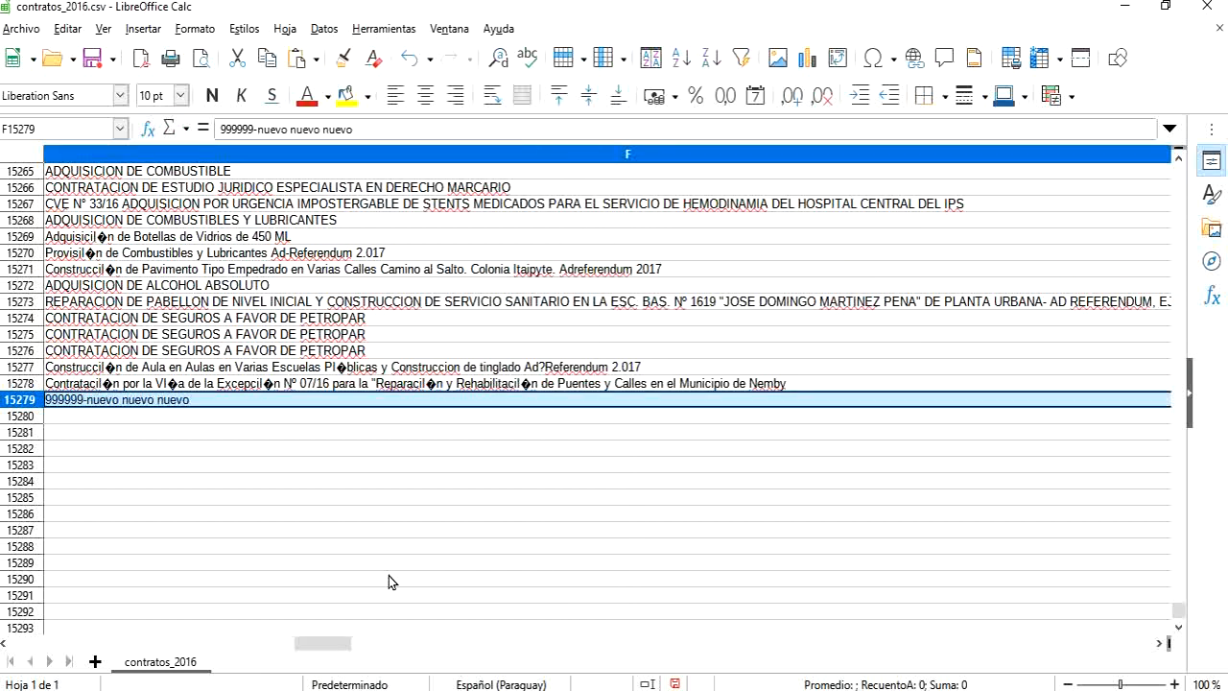
{"action": "key", "text": "Tab"}
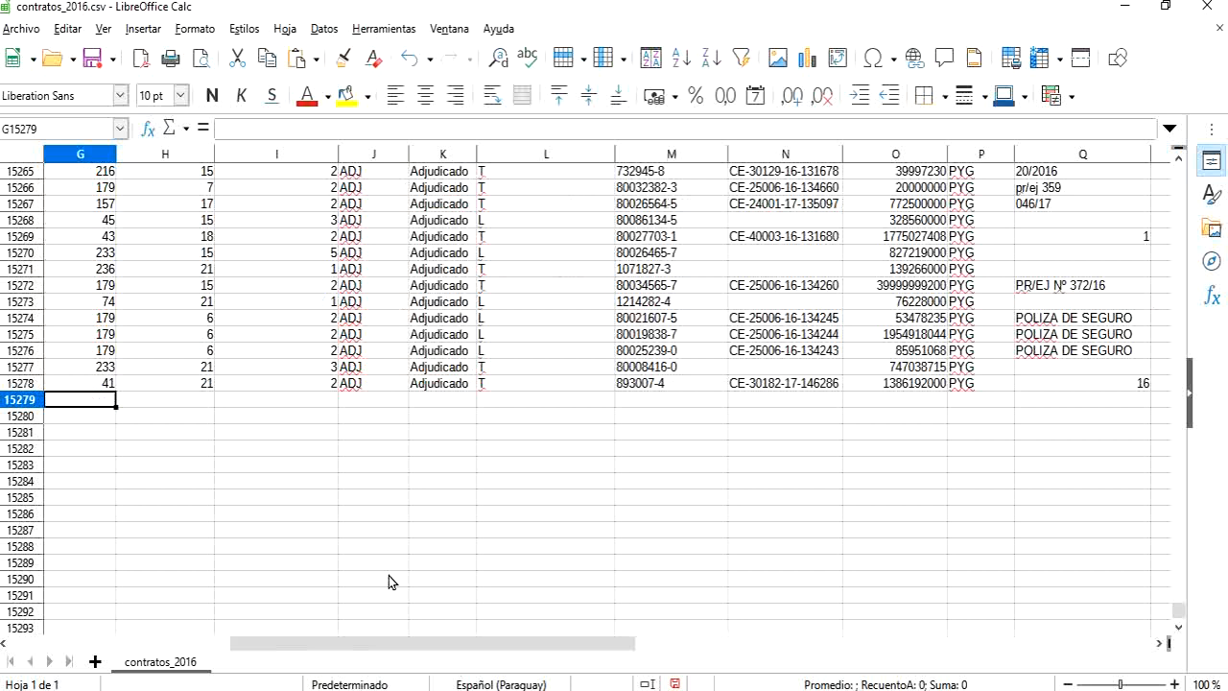
Step: Enter 41, 21 and 2 in columns G, H and I of row 15279
{"action": "type", "text": "41"}
{"action": "key", "text": "Tab"}
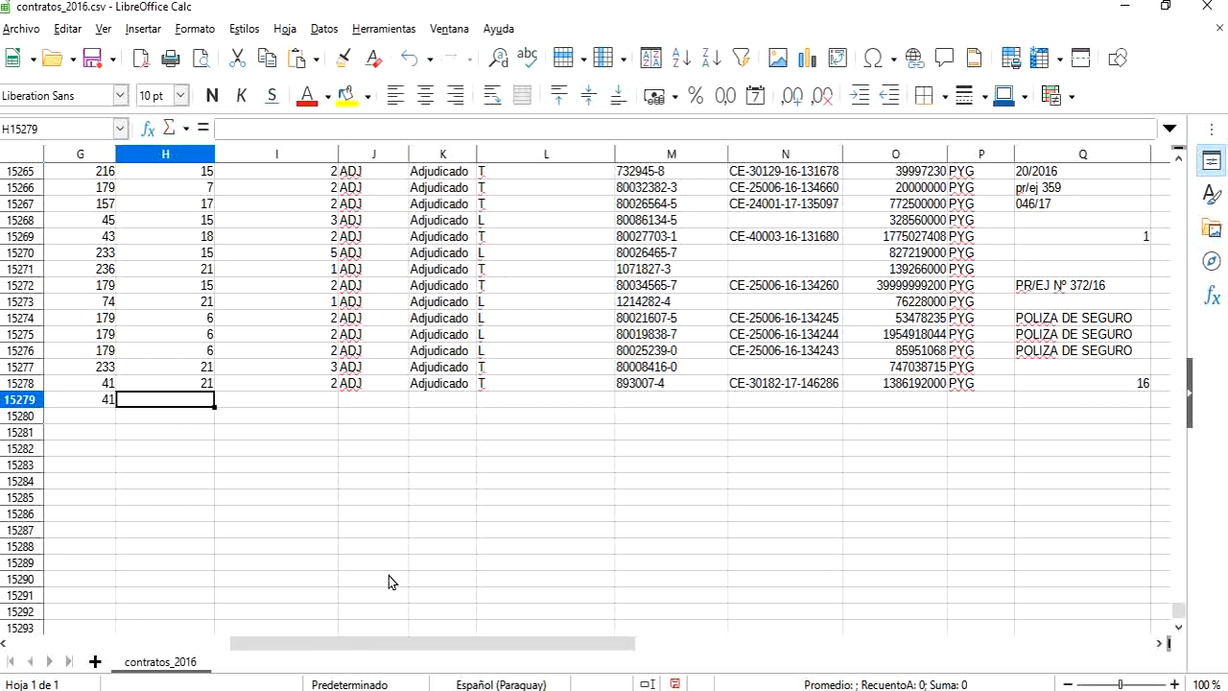
{"action": "type", "text": "21"}
{"action": "key", "text": "Tab"}
{"action": "type", "text": "2"}
{"action": "key", "text": "Tab"}
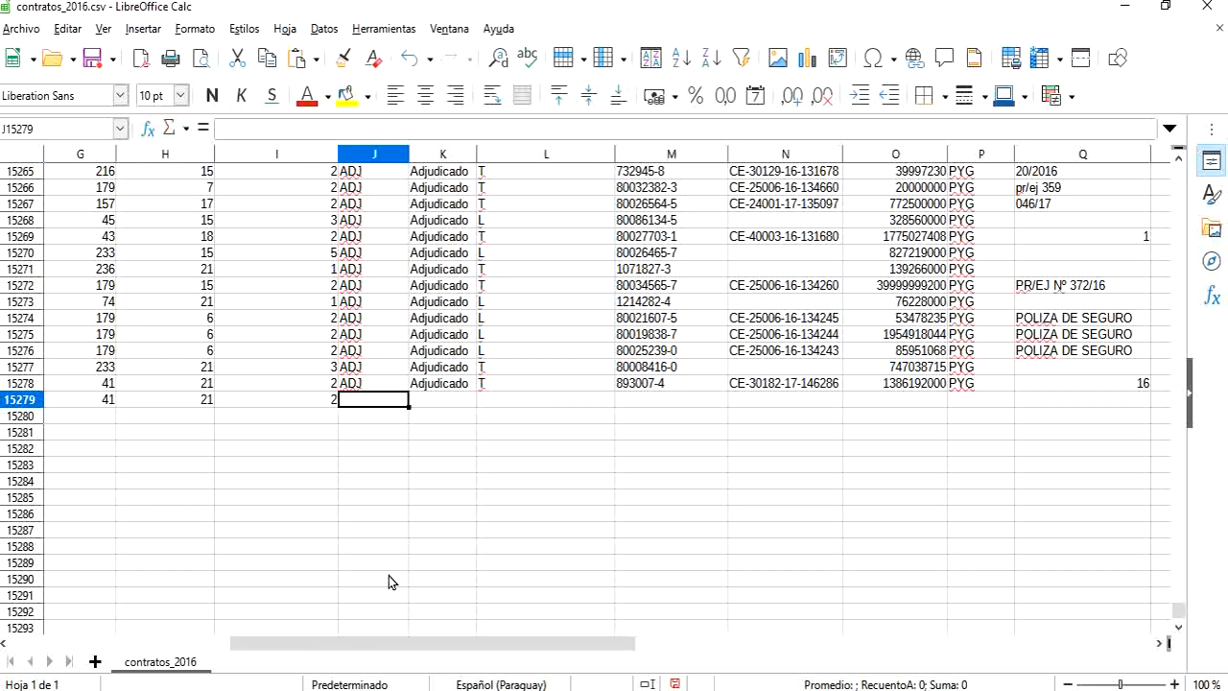
Step: Enter ADJ, Adjudicado and an uppercase T in columns J, K and L of row 15279
{"action": "type", "text": "ADJ"}
{"action": "key", "text": "Tab"}
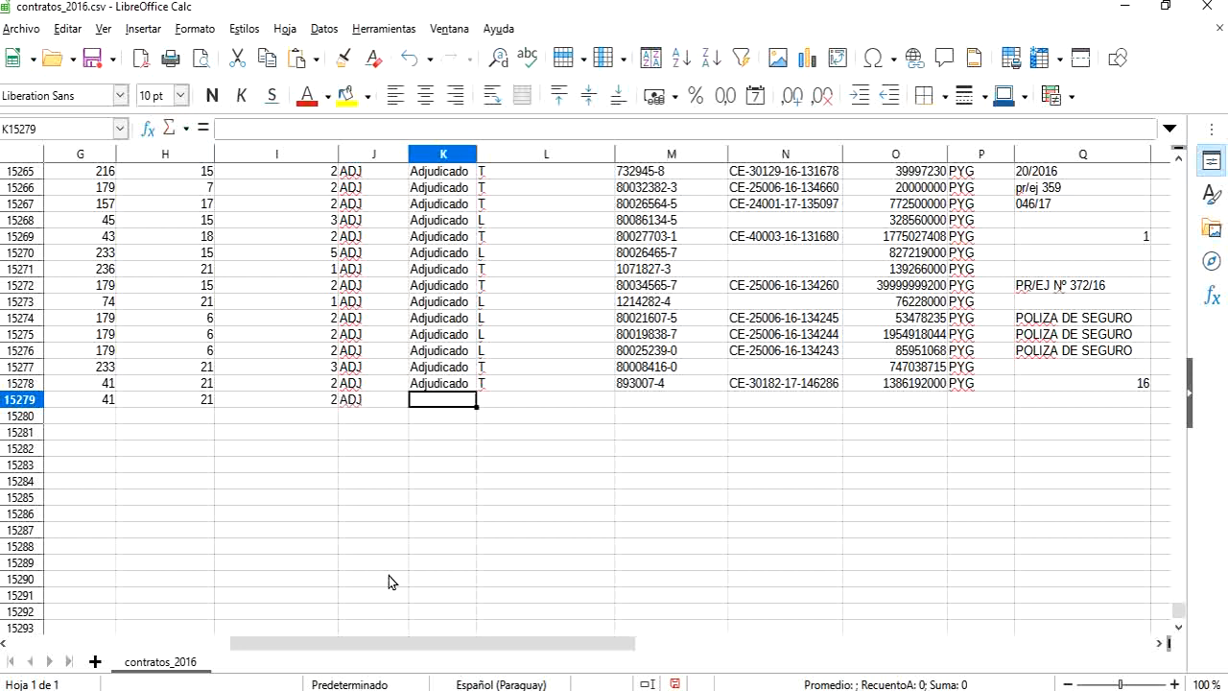
{"action": "type", "text": "A"}
{"action": "key", "text": "Tab"}
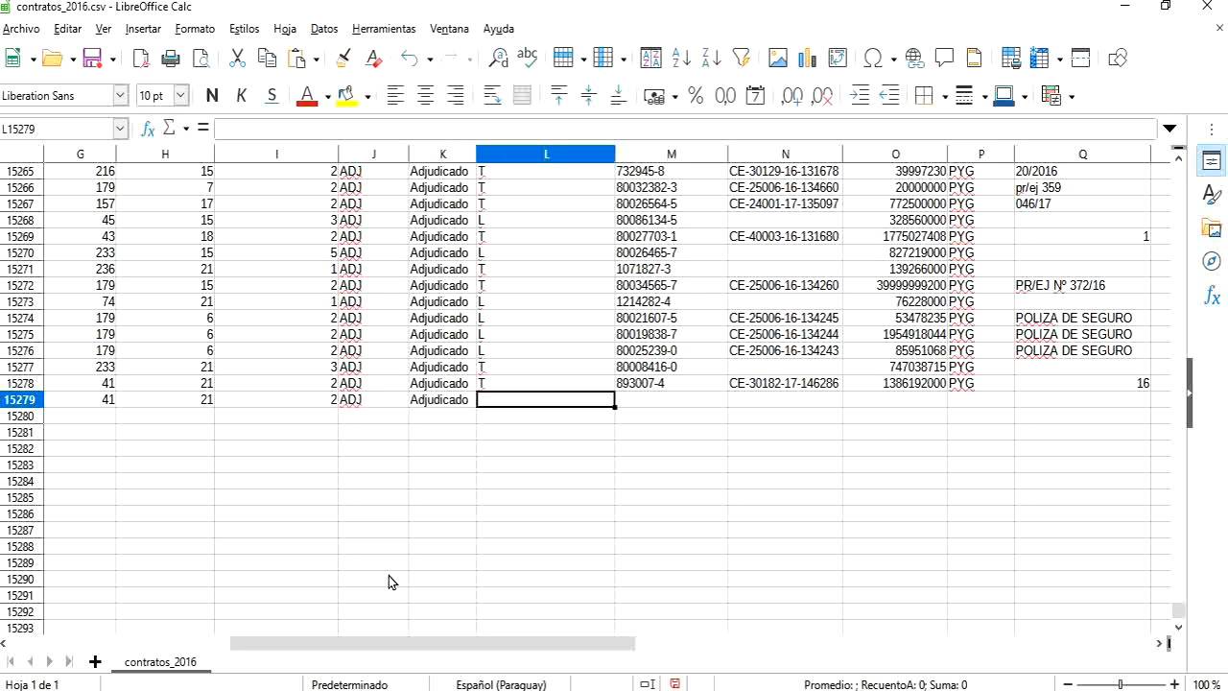
{"action": "type", "text": "t"}
{"action": "key", "text": "Tab"}
{"action": "key", "text": "shift+Tab"}
{"action": "type", "text": "T"}
{"action": "key", "text": "Tab"}
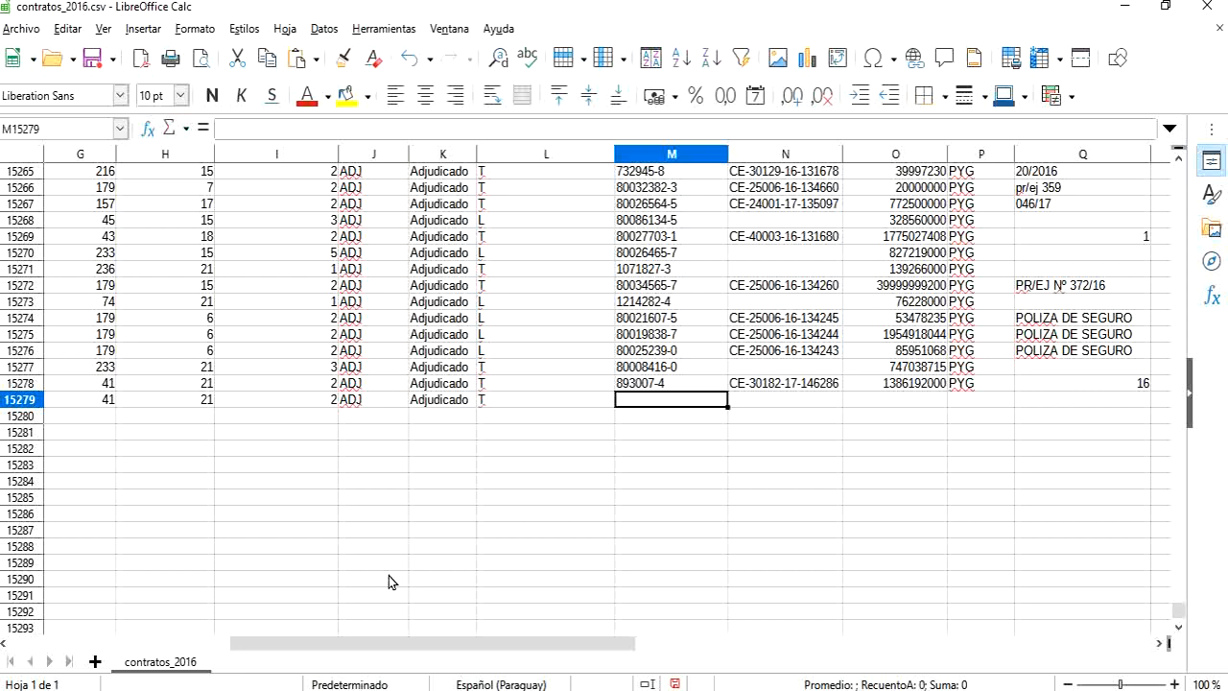
Step: Copy the supplier identifier and the contract code from M15278 and N15278 into the cells directly below them
{"action": "key", "text": "Up"}
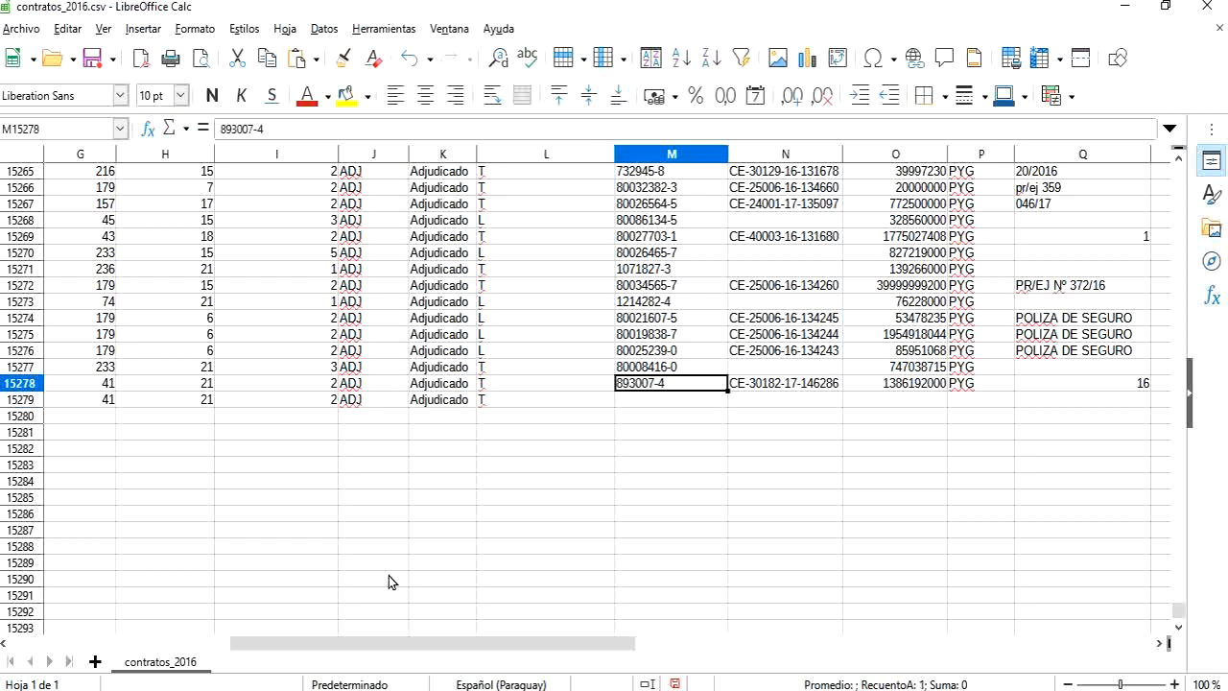
{"action": "key", "text": "ctrl+c"}
{"action": "key", "text": "Down"}
{"action": "key", "text": "Up"}
{"action": "key", "text": "Down"}
{"action": "key", "text": "ctrl+v"}
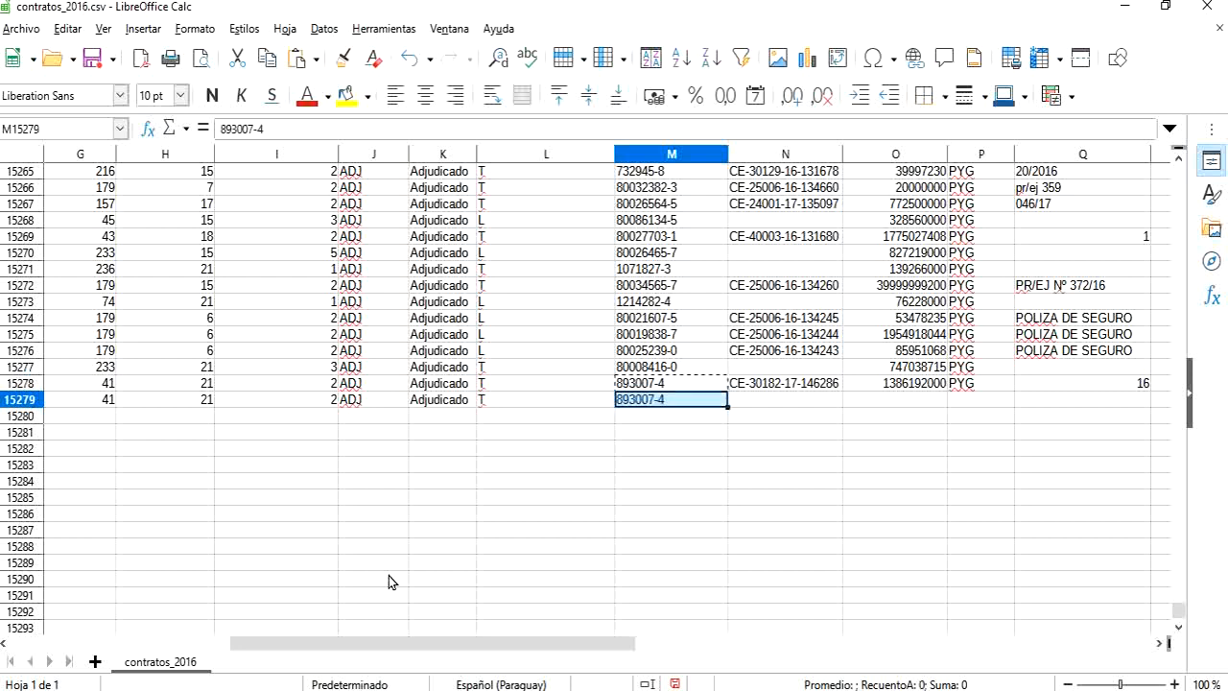
{"action": "key", "text": "Right"}
{"action": "key", "text": "Up"}
{"action": "key", "text": "ctrl+c"}
{"action": "key", "text": "Down"}
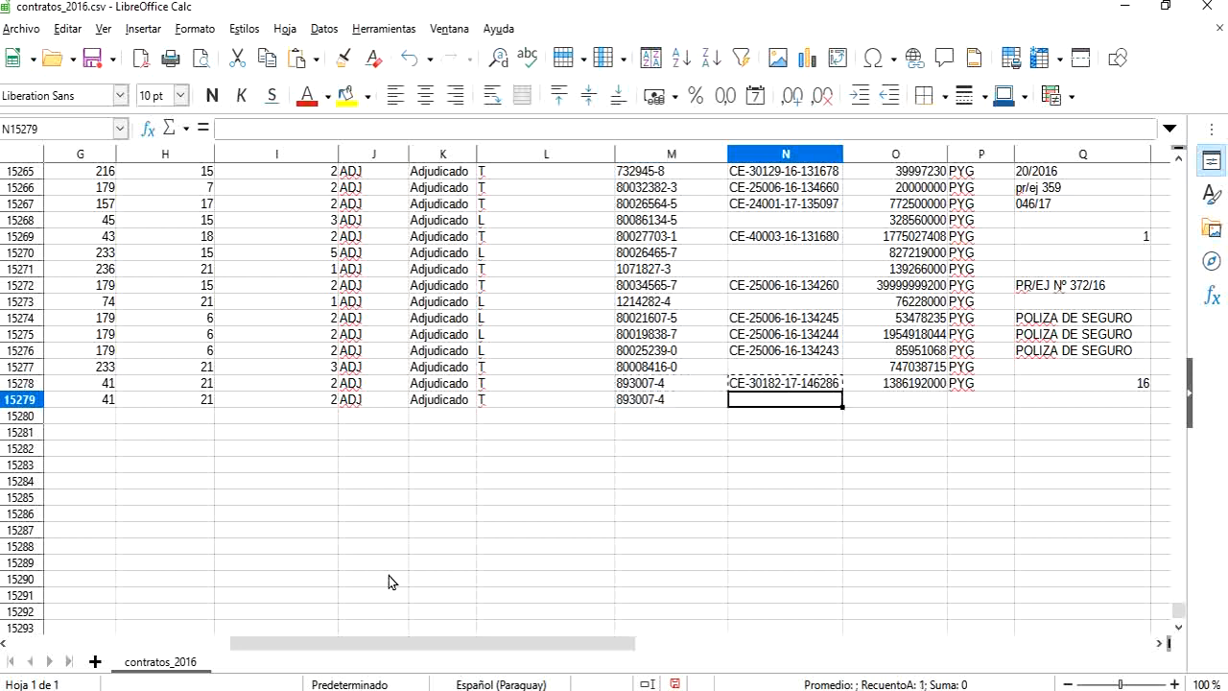
{"action": "key", "text": "ctrl+v"}
{"action": "key", "text": "Right"}
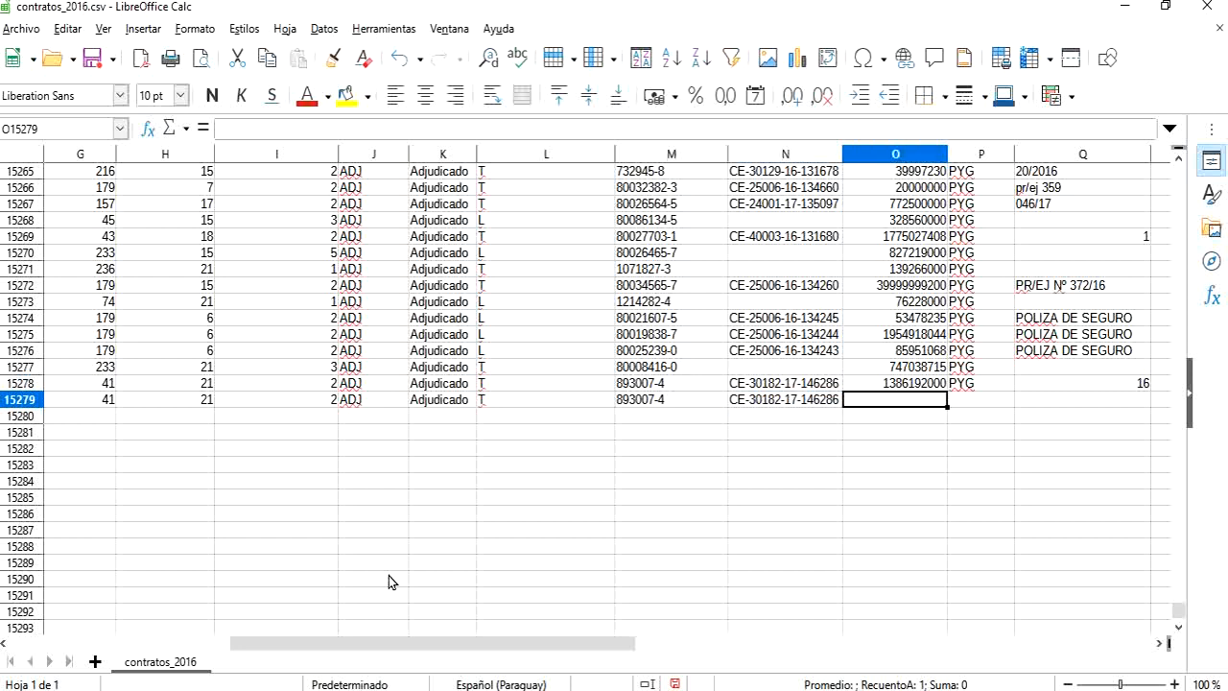
Step: Set the amount in O15279 to 0 and the currency in P15279 to PYG
{"action": "type", "text": "0"}
{"action": "key", "text": "Right"}
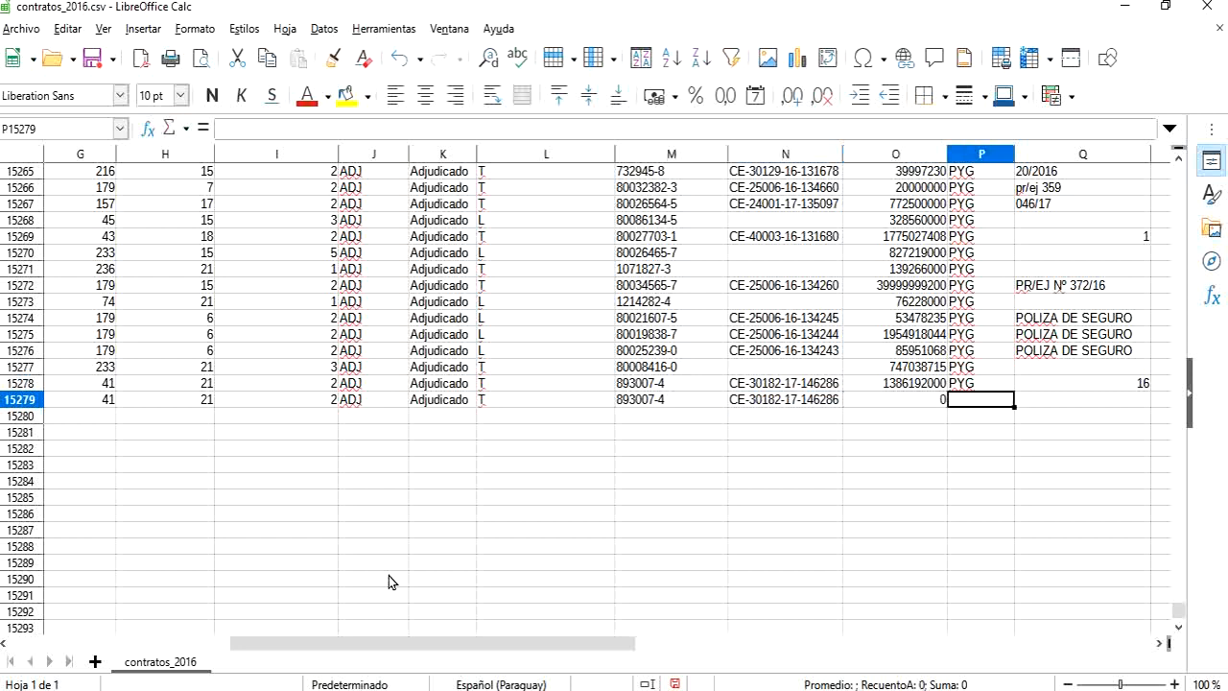
{"action": "type", "text": "py"}
{"action": "key", "text": "Right"}
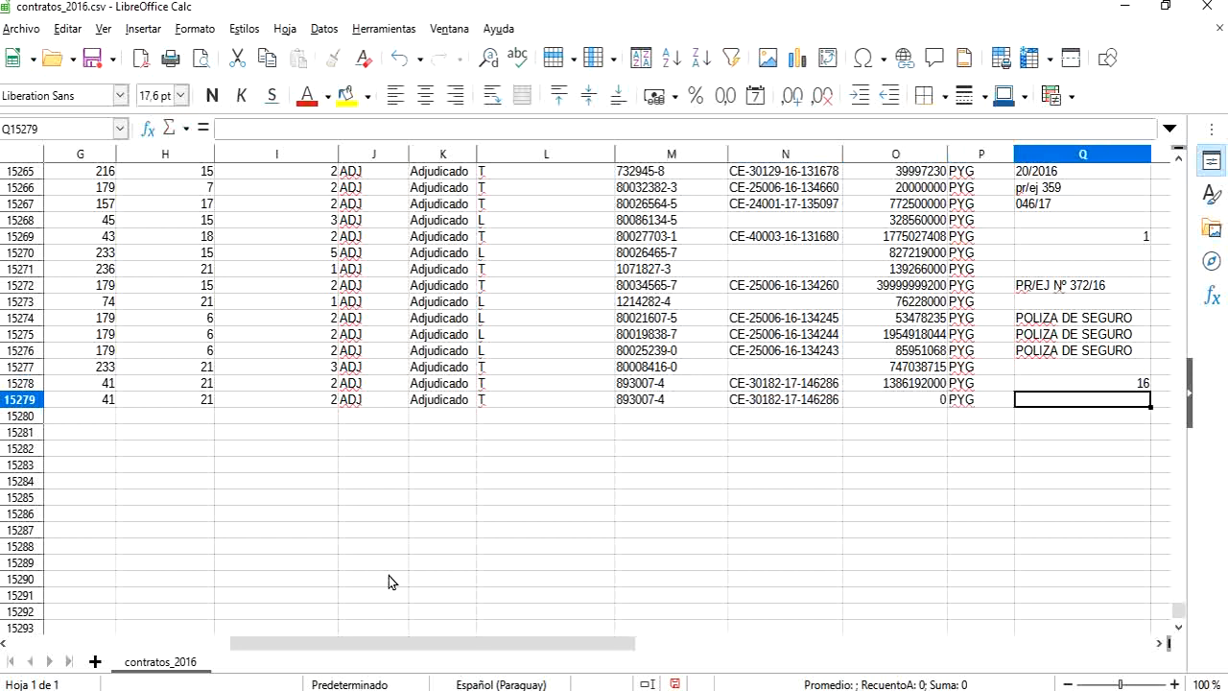
Step: Enter NUEVO in uppercase in cell Q15279
{"action": "key", "text": "Right"}
{"action": "key", "text": "Left"}
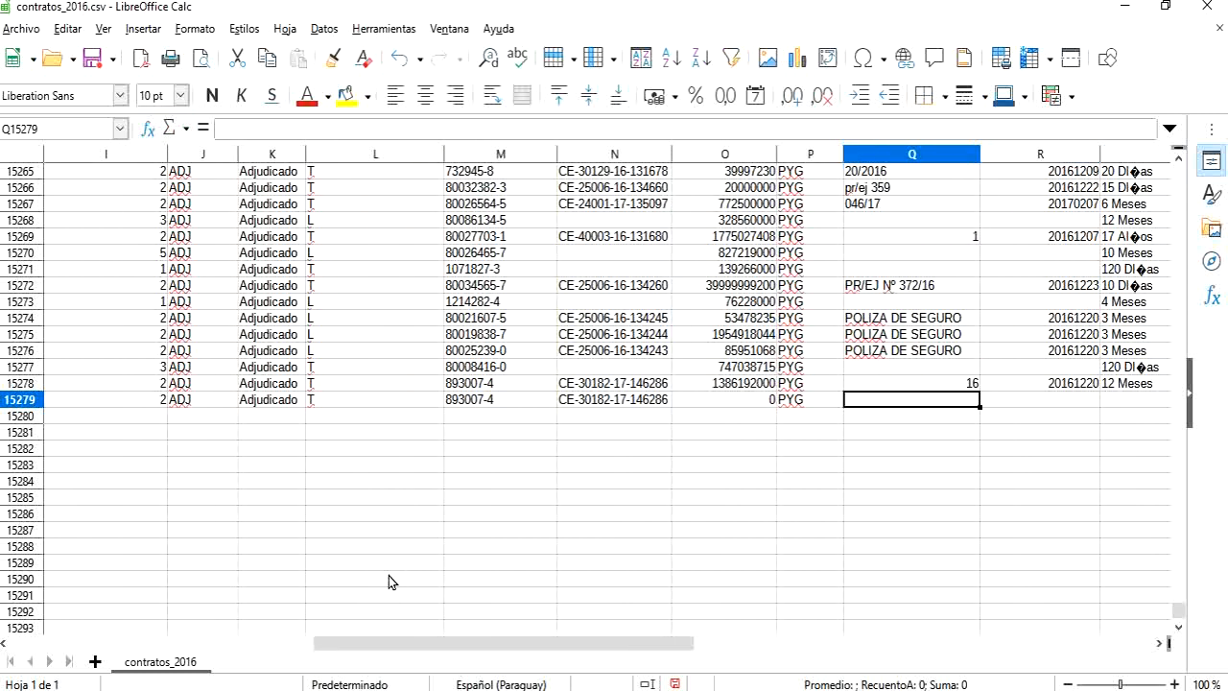
{"action": "type", "text": "nueo"}
{"action": "key", "text": "BackSpace"}
{"action": "key", "text": "BackSpace"}
{"action": "key", "text": "BackSpace"}
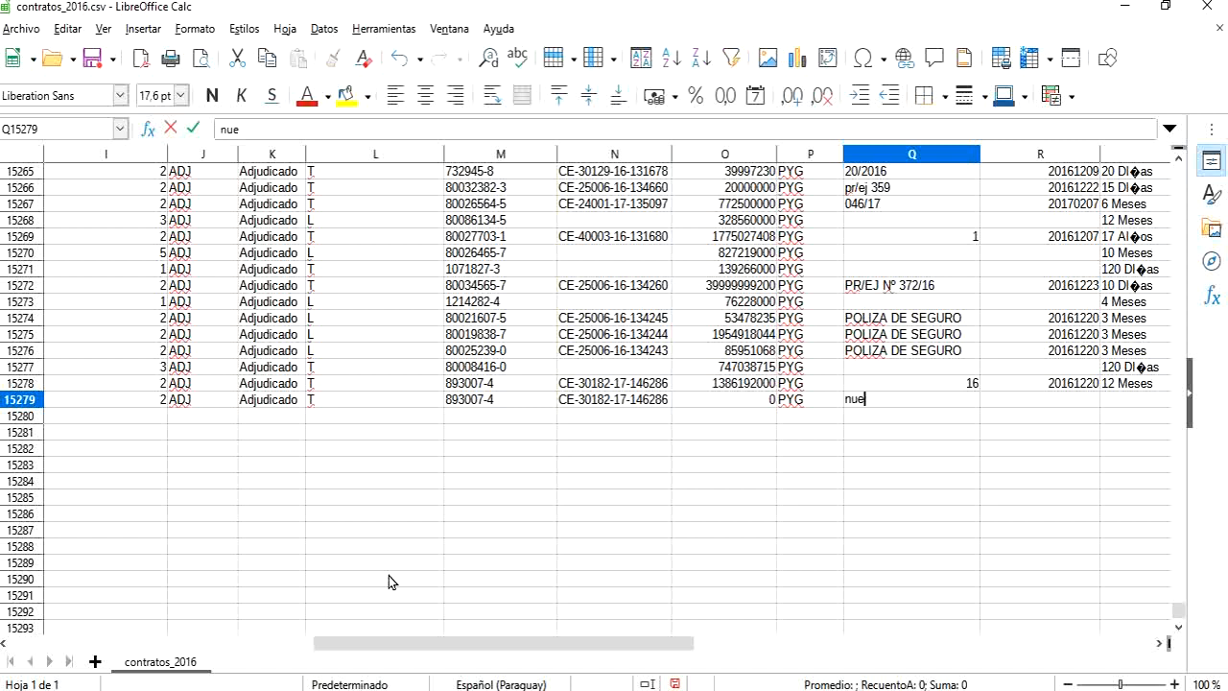
{"action": "key", "text": "BackSpace"}
{"action": "type", "text": "BUENO"}
{"action": "key", "text": "BackSpace"}
{"action": "key", "text": "BackSpace"}
{"action": "key", "text": "BackSpace"}
{"action": "key", "text": "BackSpace"}
{"action": "type", "text": "NU"}
{"action": "key", "text": "Tab"}
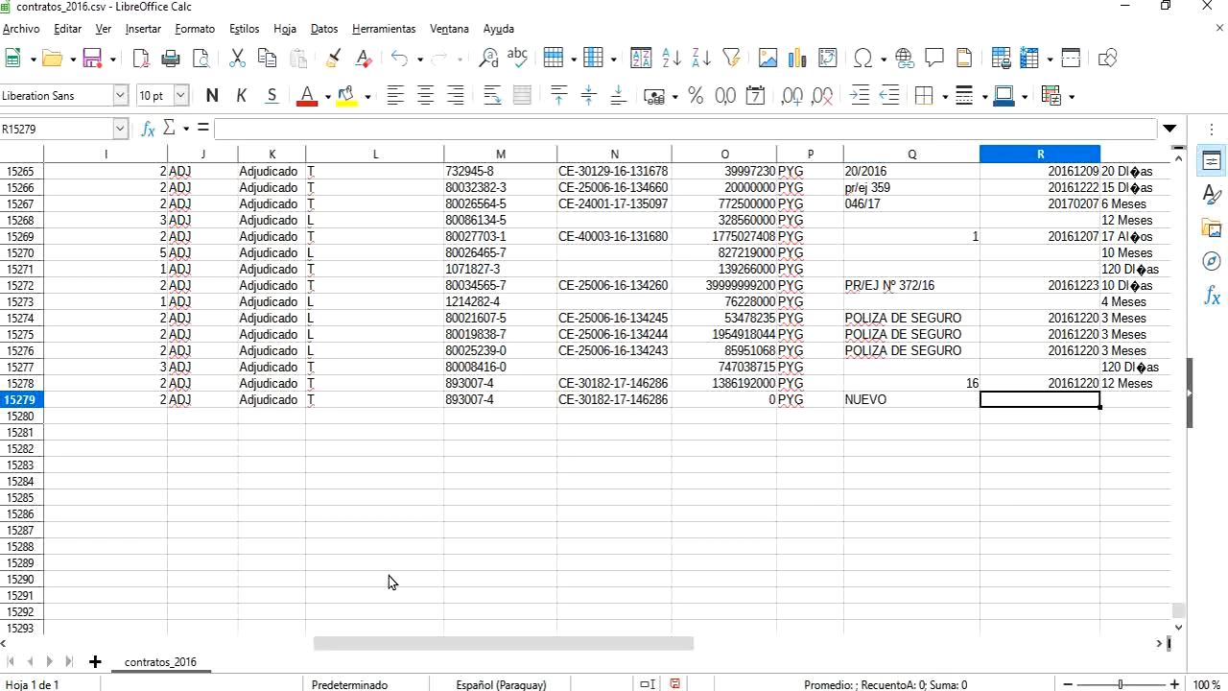
Step: Enter the contract date 20210421 in cell R15279
{"action": "type", "text": "2021"}
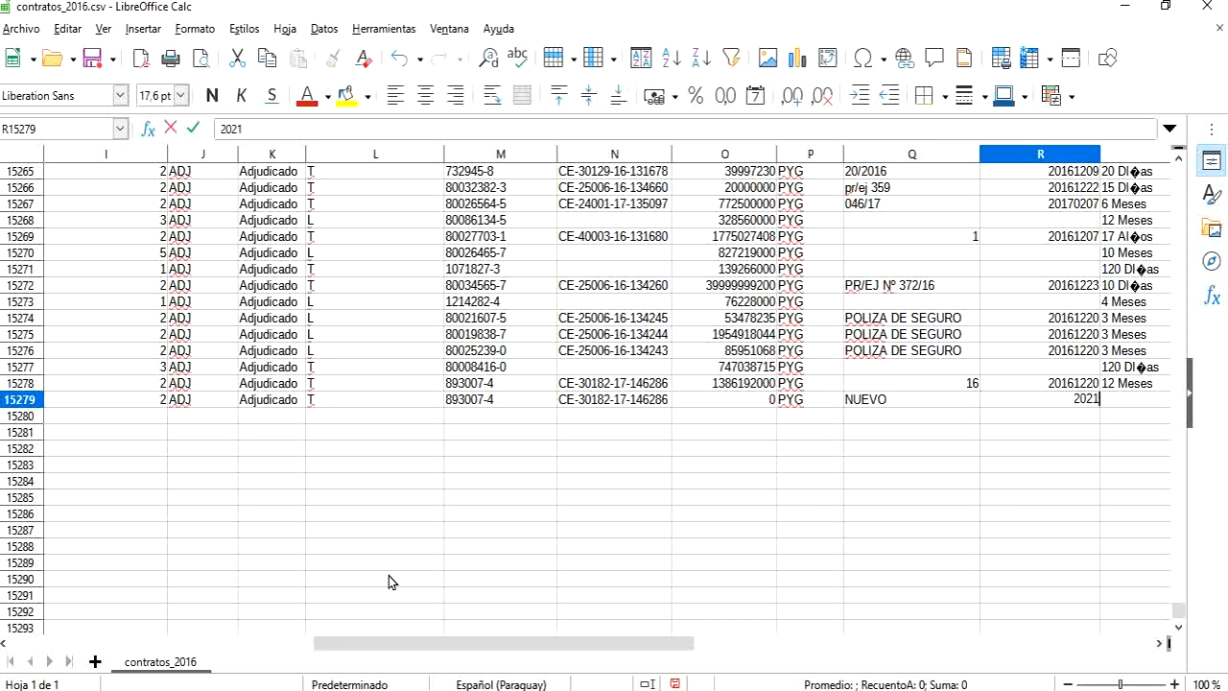
{"action": "type", "text": "0421"}
{"action": "key", "text": "Tab"}
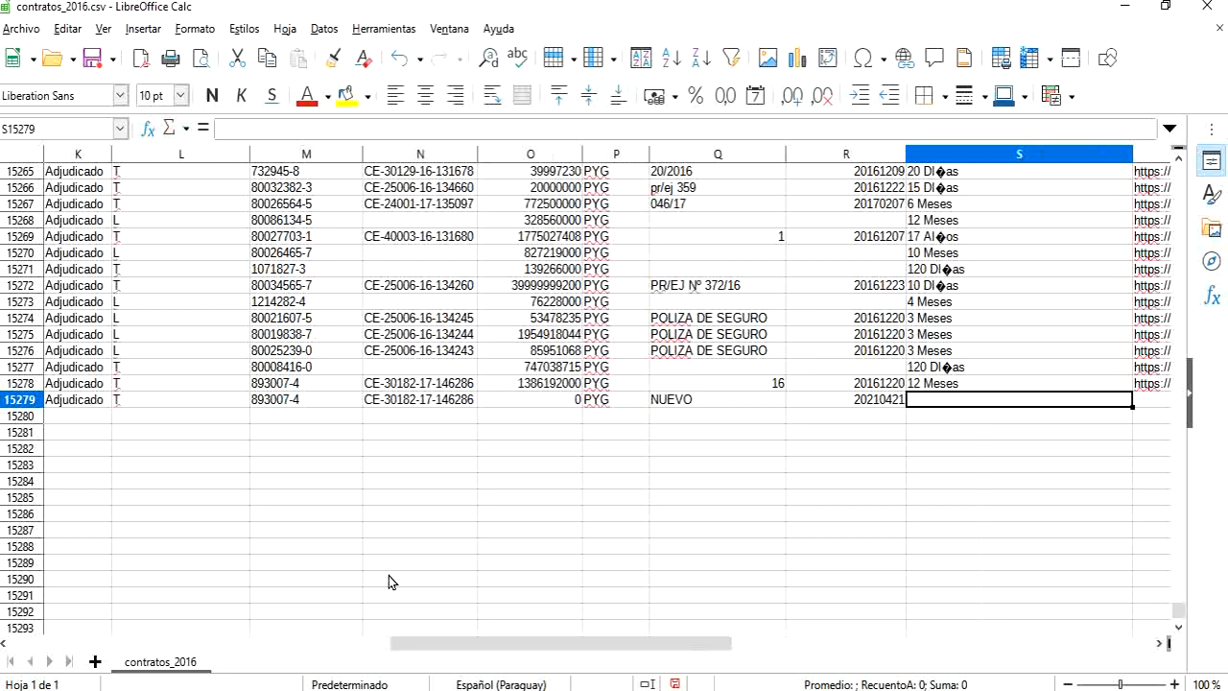
Step: Enter the contract duration 12 MESES in cell S15279
{"action": "key", "text": "Right"}
{"action": "key", "text": "Left"}
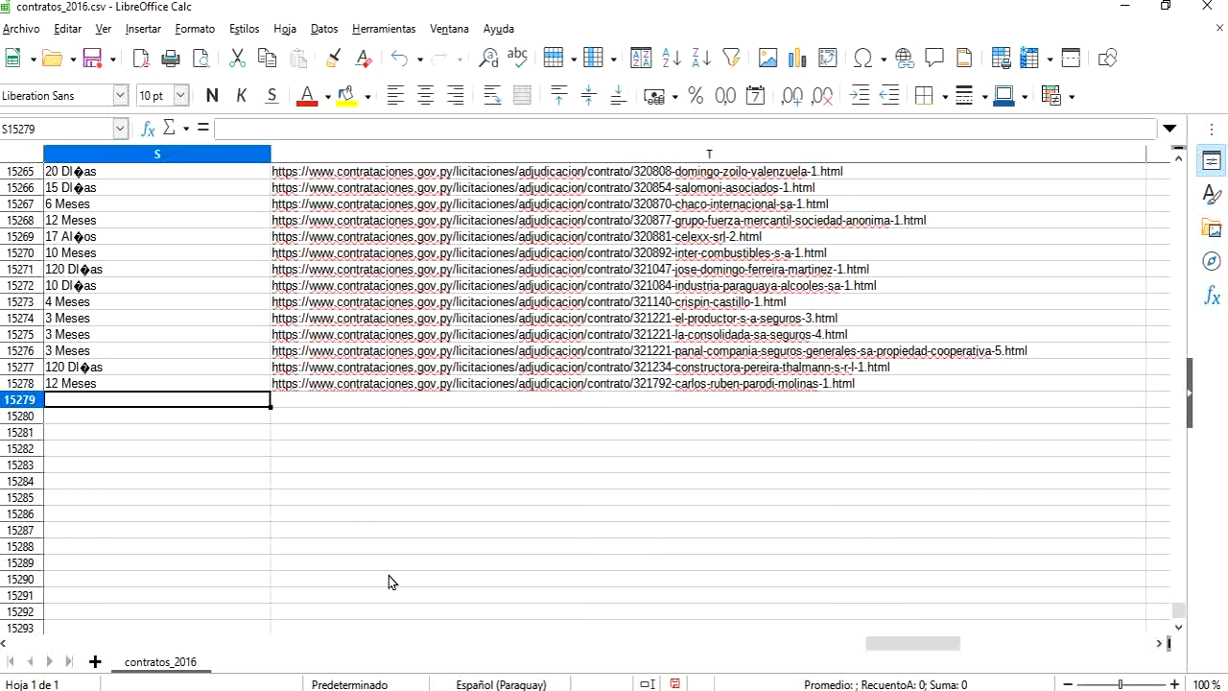
{"action": "key", "text": "Left"}
{"action": "key", "text": "Right"}
{"action": "key", "text": "Left"}
{"action": "key", "text": "Right"}
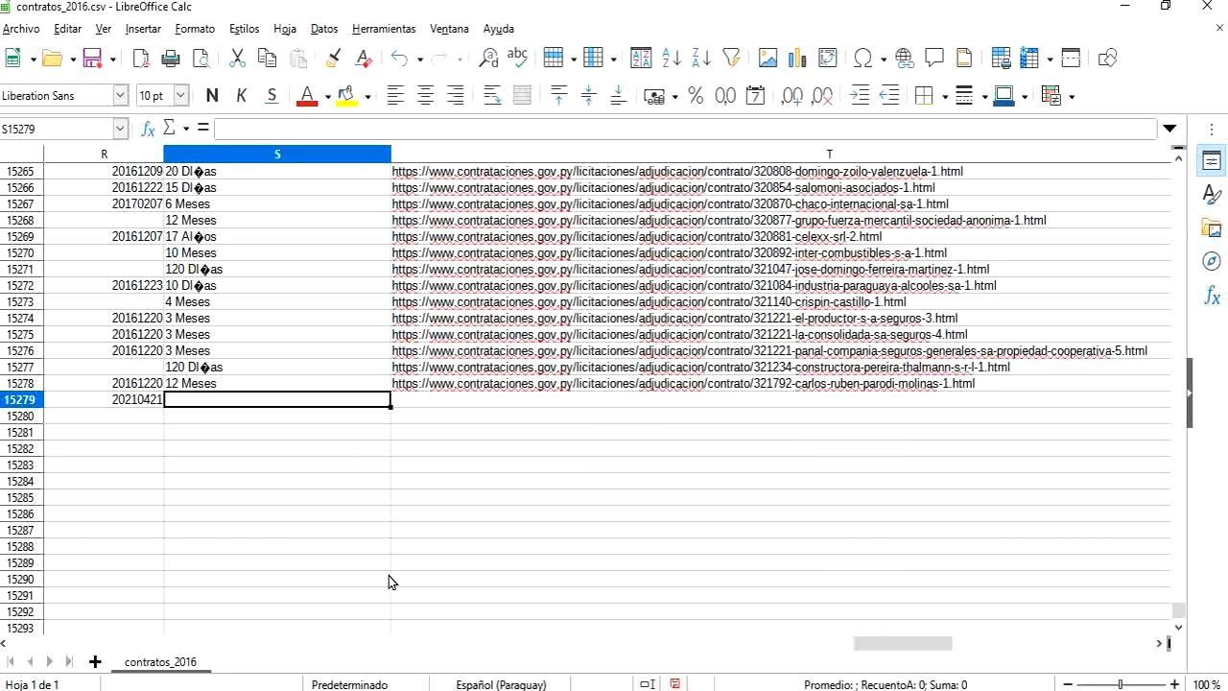
{"action": "type", "text": "12 MESES"}
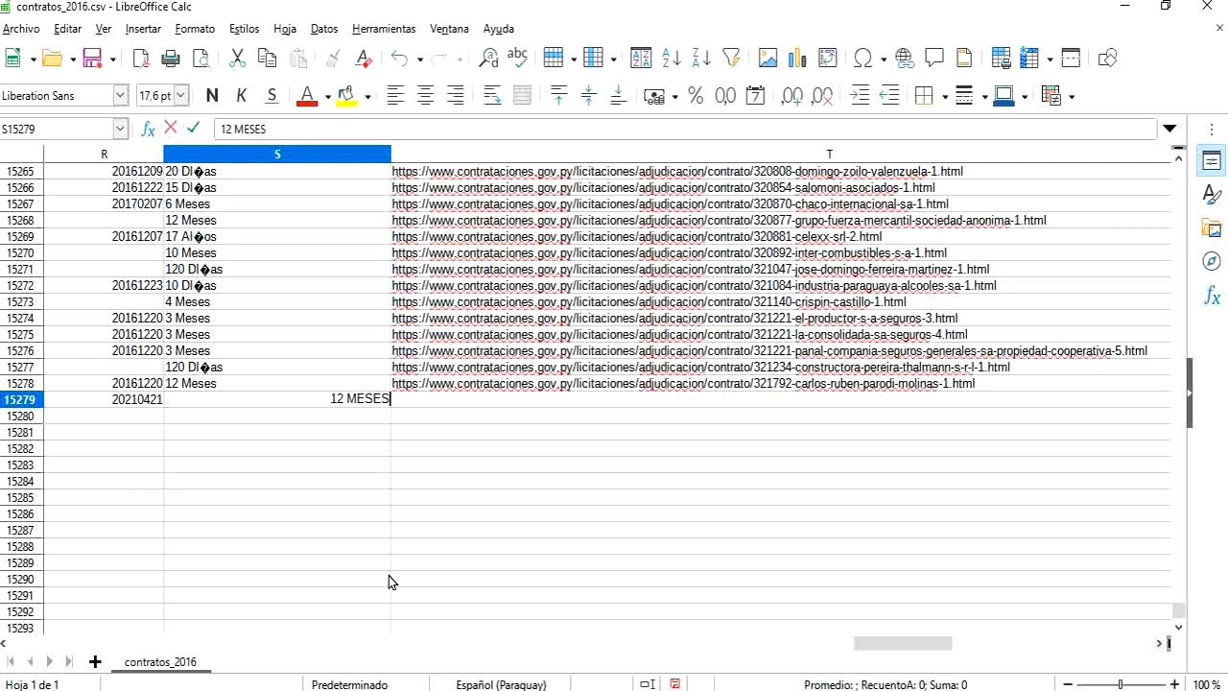
{"action": "key", "text": "Tab"}
{"action": "type", "text": "H"}
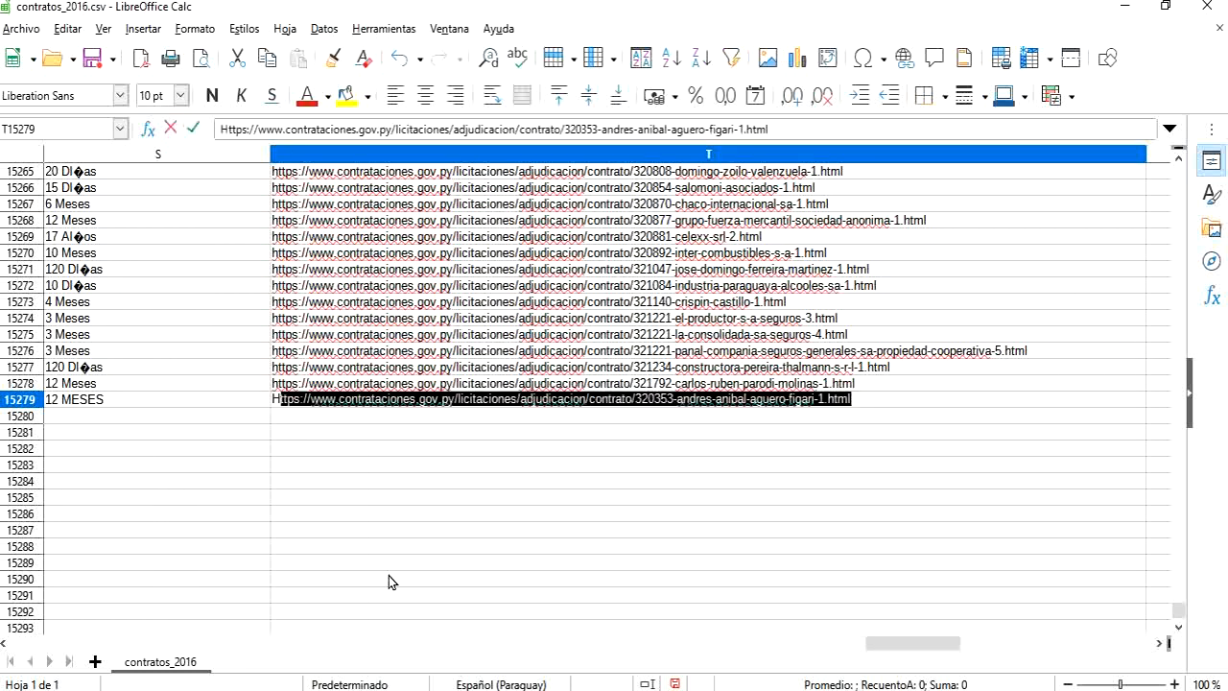
{"action": "type", "text": "TTP:"}
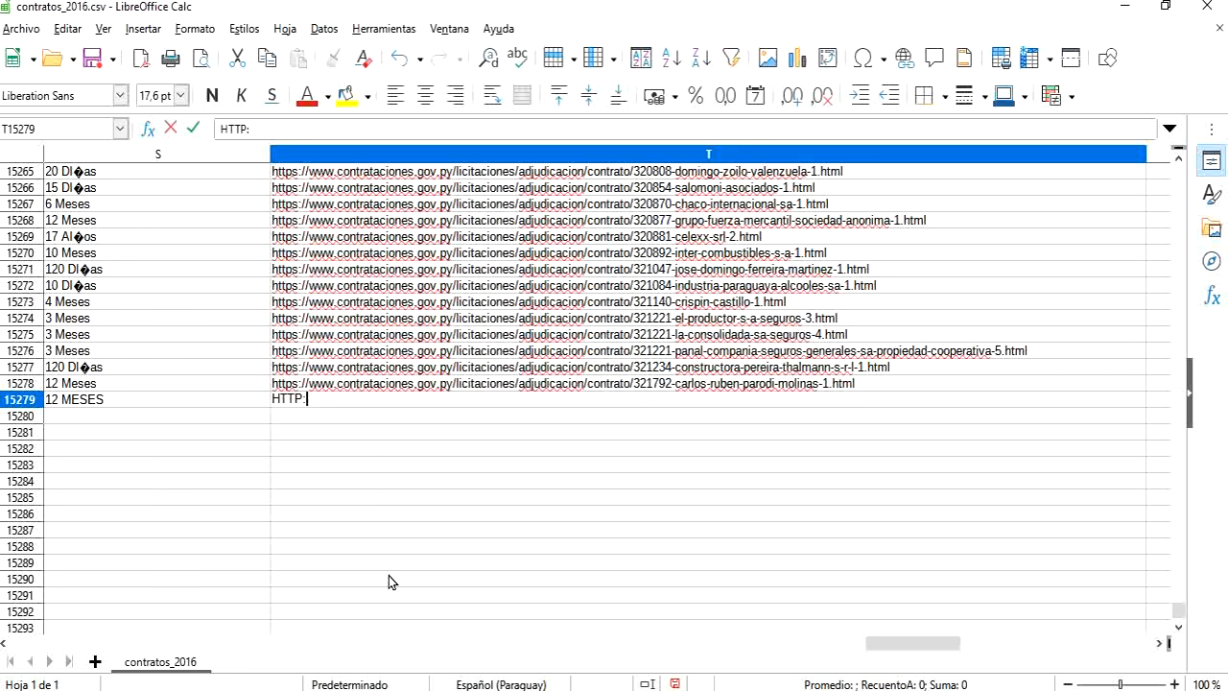
{"action": "type", "text": "//NUEVO"}
{"action": "key", "text": "Return"}
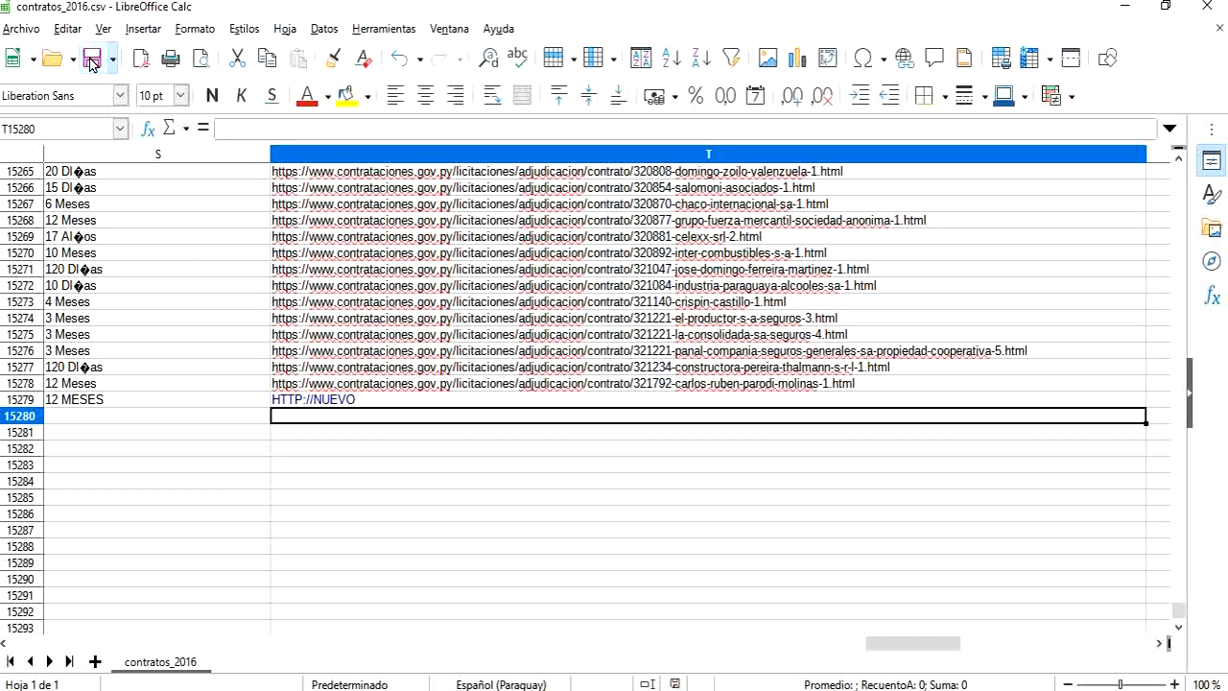
Step: Switch to Spoon, run the hechos_contratos-21-04-21-cambio-orden transformation and review its execution log
{"action": "key", "text": "alt+Tab"}
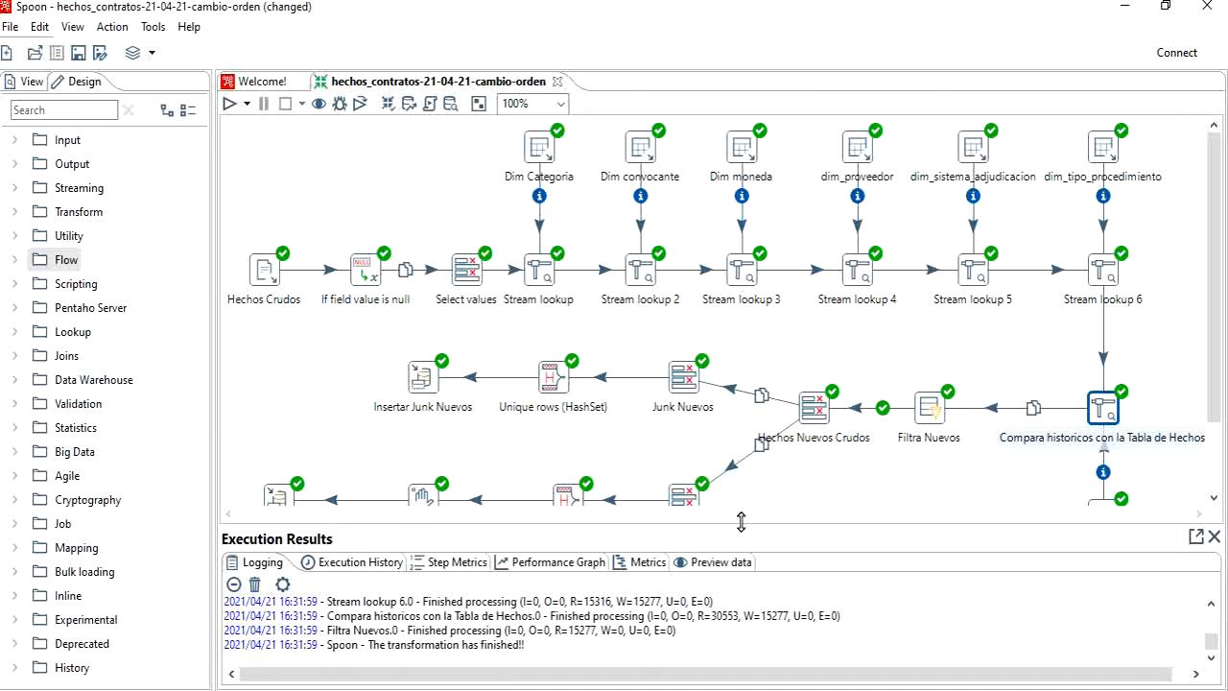
{"action": "left_click_drag", "start_coordinate": [740, 526], "coordinate": [738, 576]}
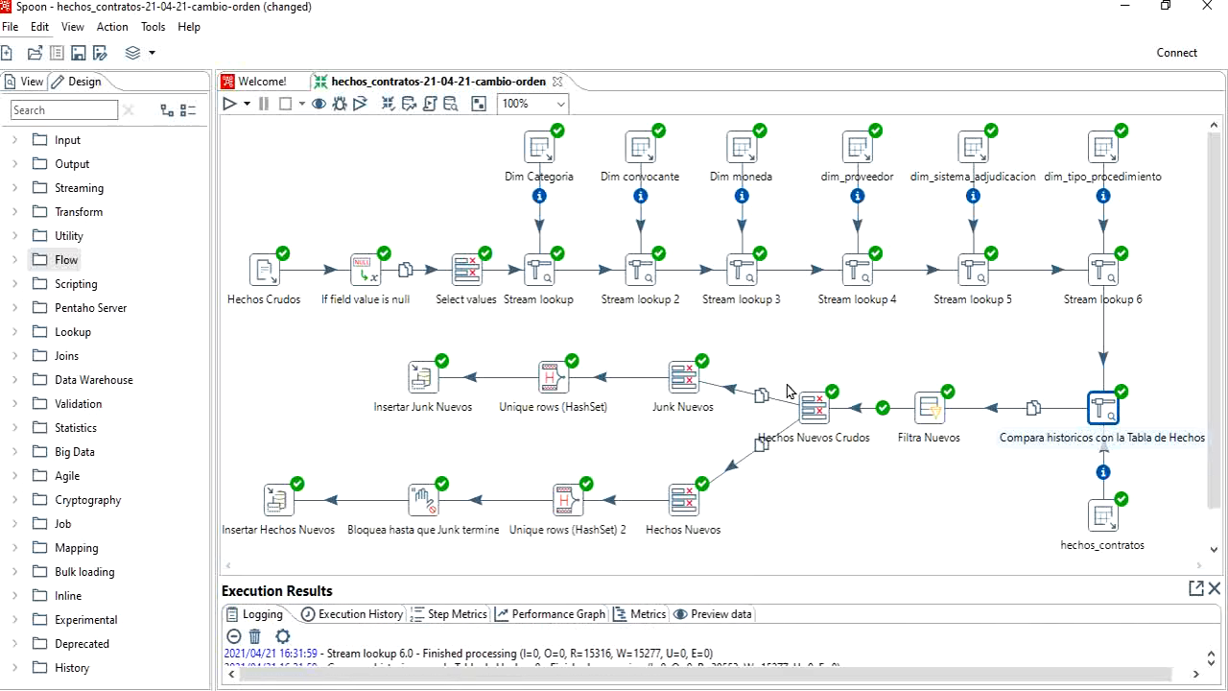
{"action": "left_click", "coordinate": [228, 106]}
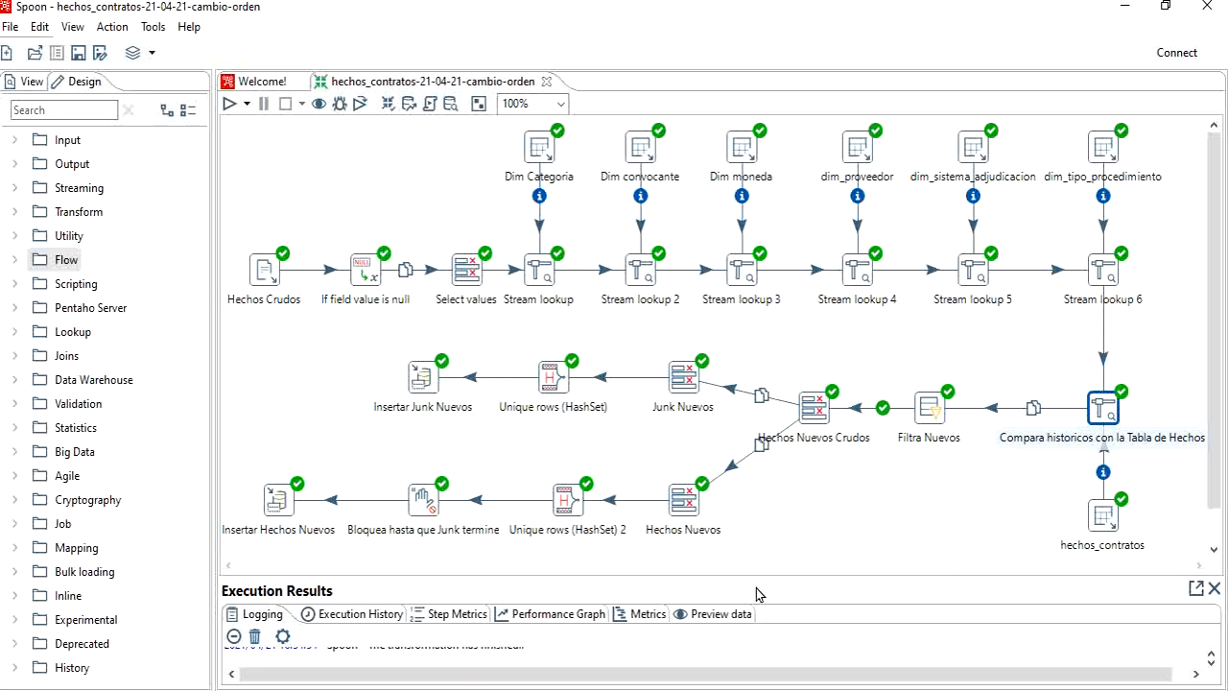
{"action": "left_click_drag", "start_coordinate": [756, 584], "coordinate": [752, 542]}
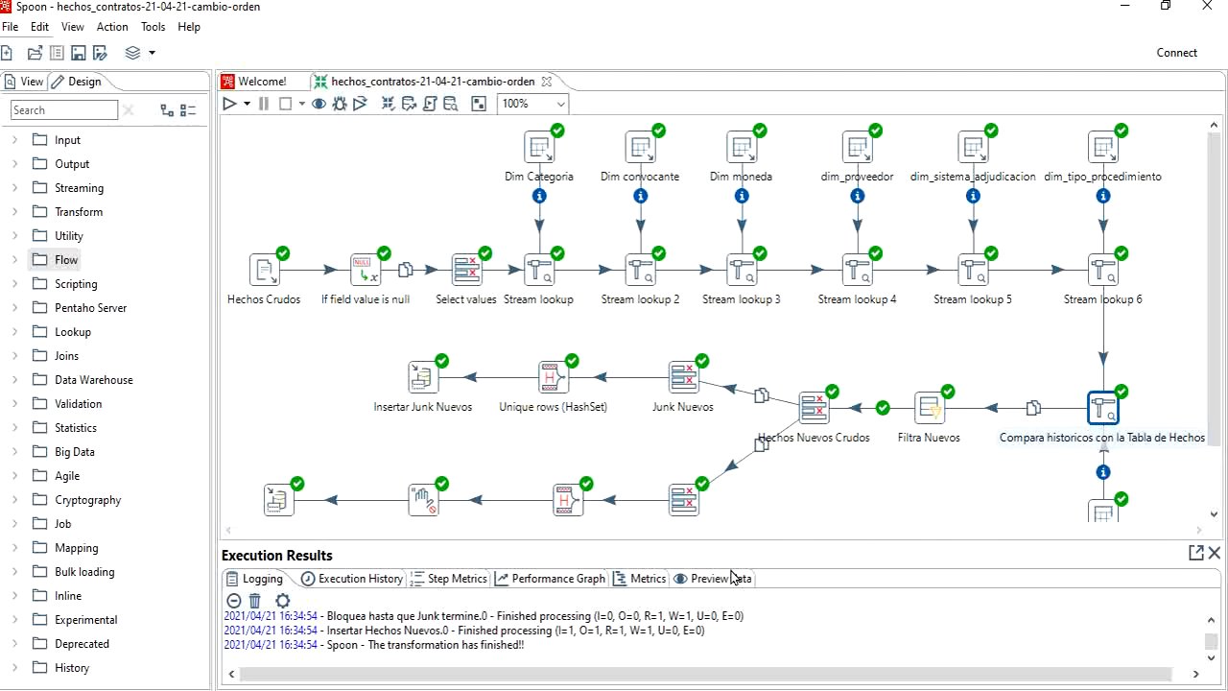
{"action": "left_click_drag", "start_coordinate": [784, 542], "coordinate": [783, 408]}
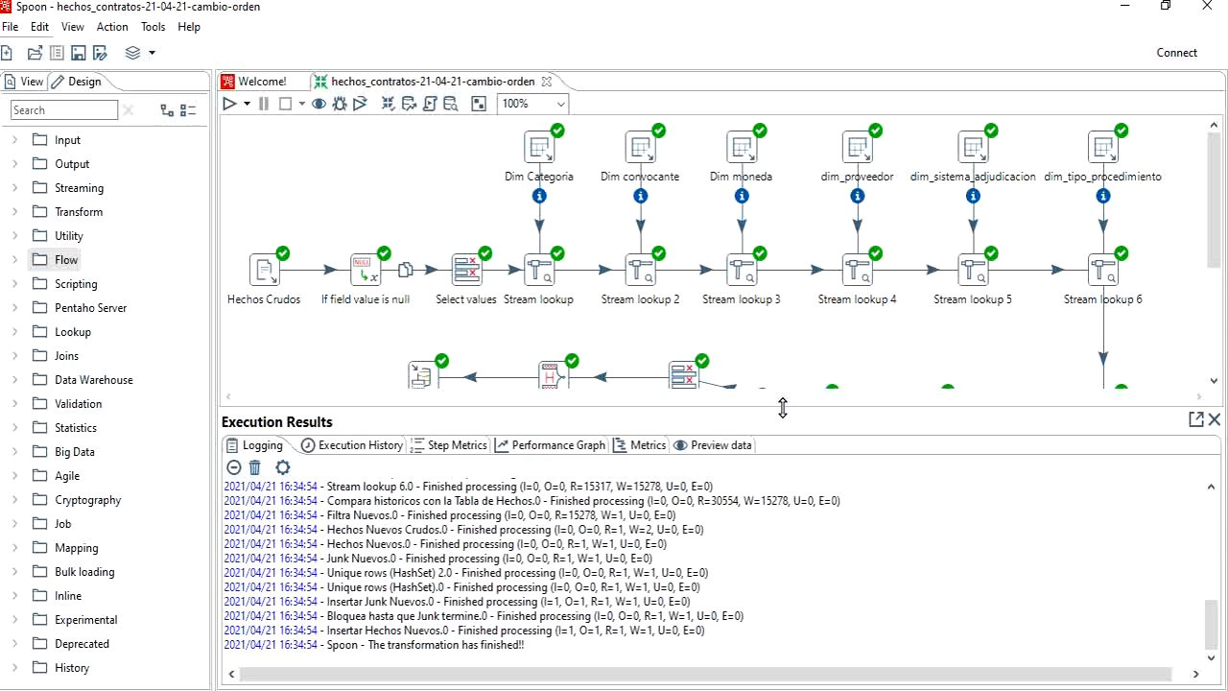
Step: Preview the output rows of Compara historicos con la Tabla de Hechos, including the columns added by the fact table lookup
{"action": "left_click", "coordinate": [715, 447]}
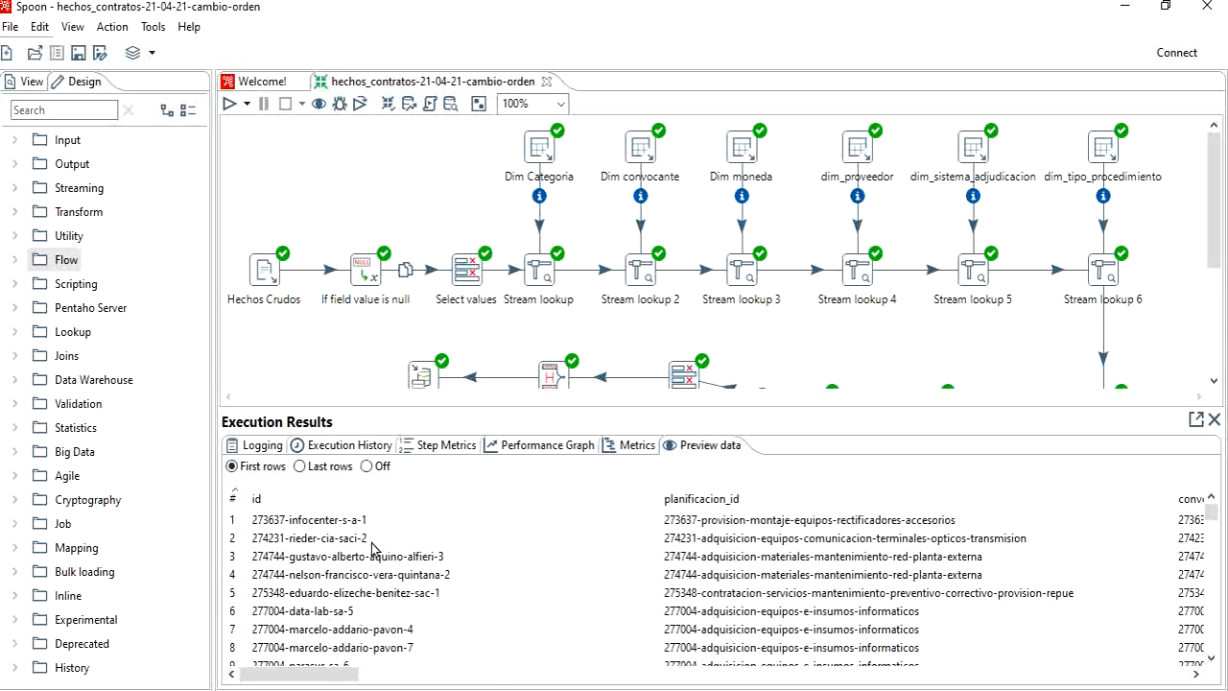
{"action": "left_click_drag", "start_coordinate": [311, 681], "coordinate": [1036, 676]}
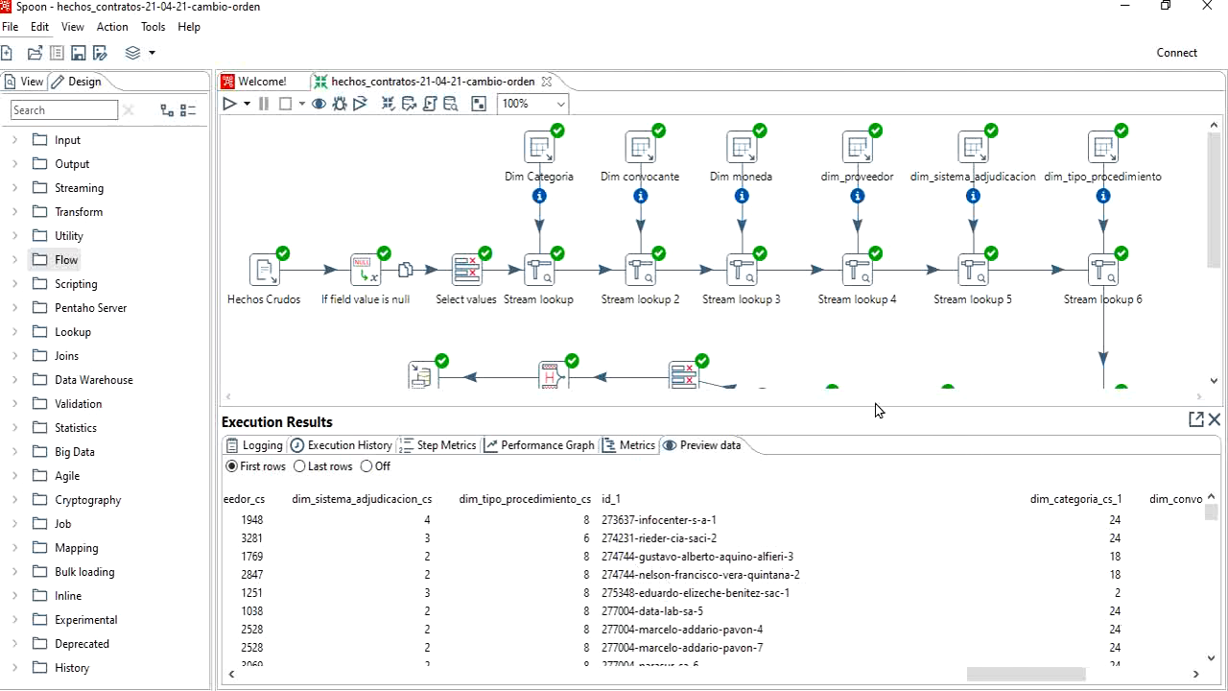
{"action": "left_click_drag", "start_coordinate": [879, 410], "coordinate": [879, 533]}
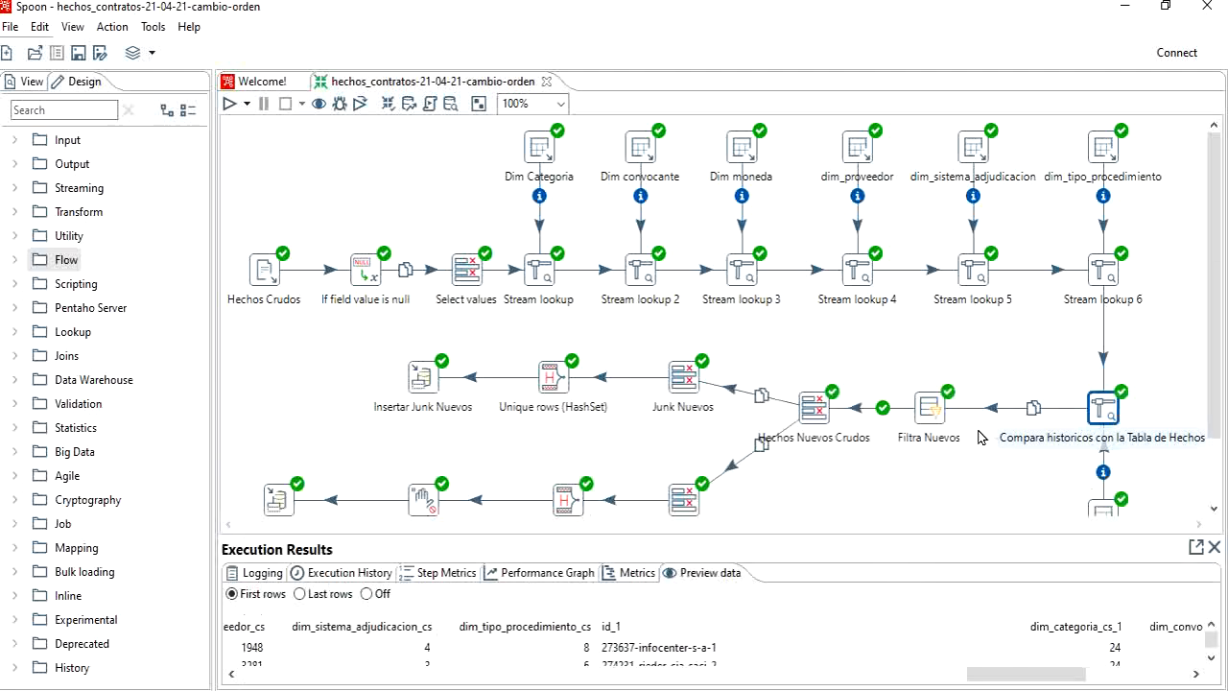
Step: Examine the preview data of the Filtra Nuevos step across its columns
{"action": "left_click", "coordinate": [933, 413]}
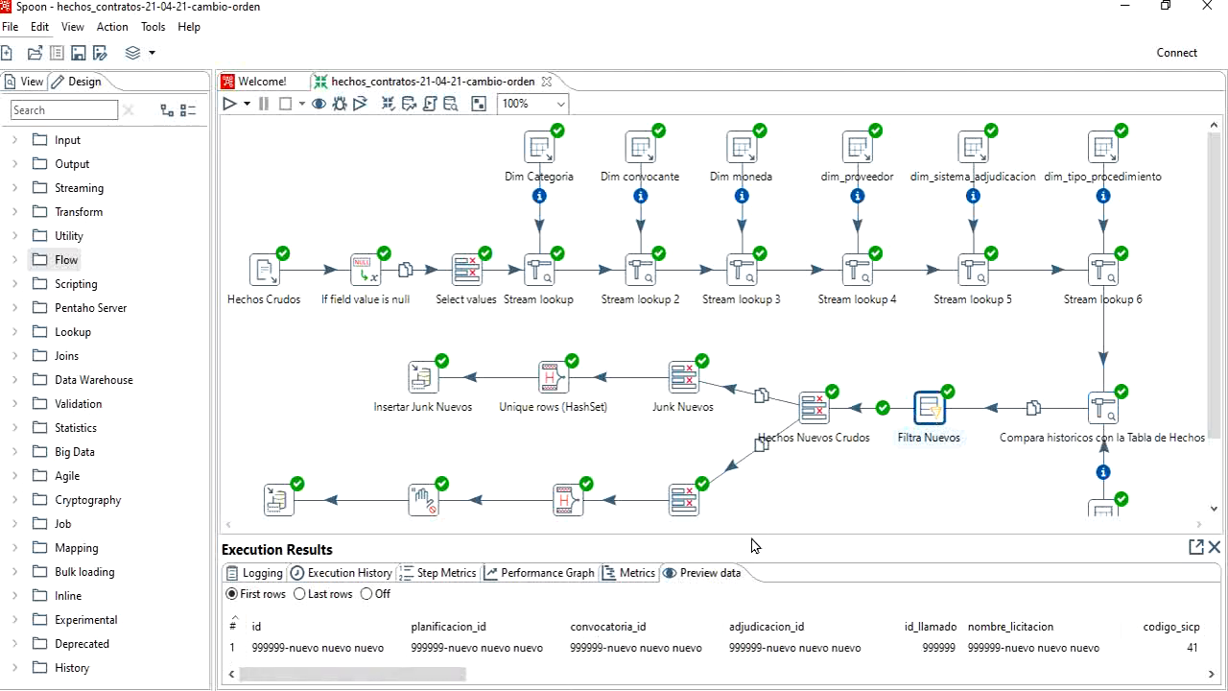
{"action": "left_click_drag", "start_coordinate": [756, 535], "coordinate": [752, 415]}
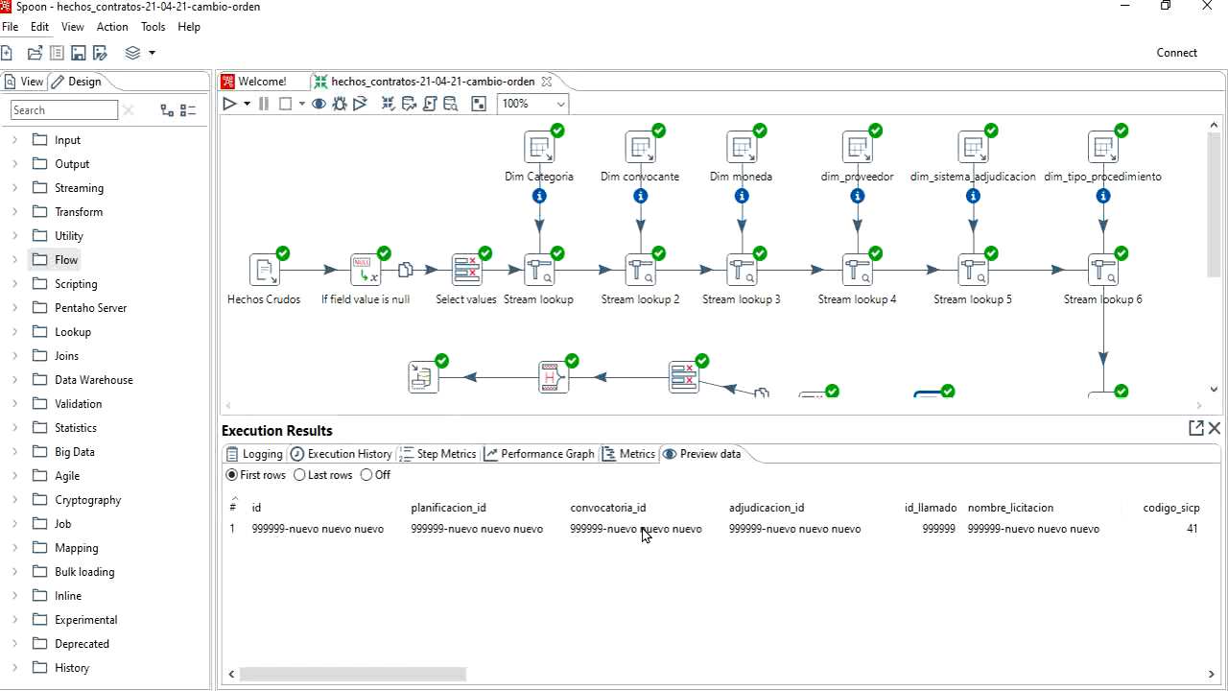
{"action": "left_click_drag", "start_coordinate": [444, 674], "coordinate": [658, 676]}
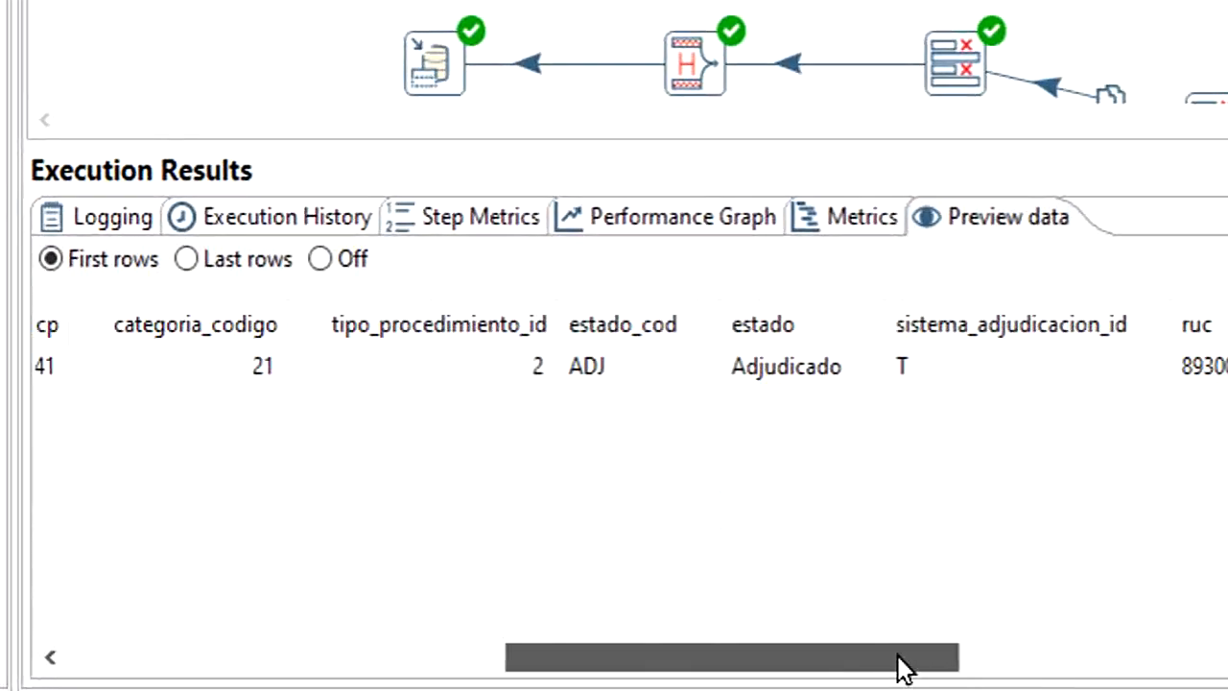
{"action": "left_click_drag", "start_coordinate": [902, 665], "coordinate": [570, 658]}
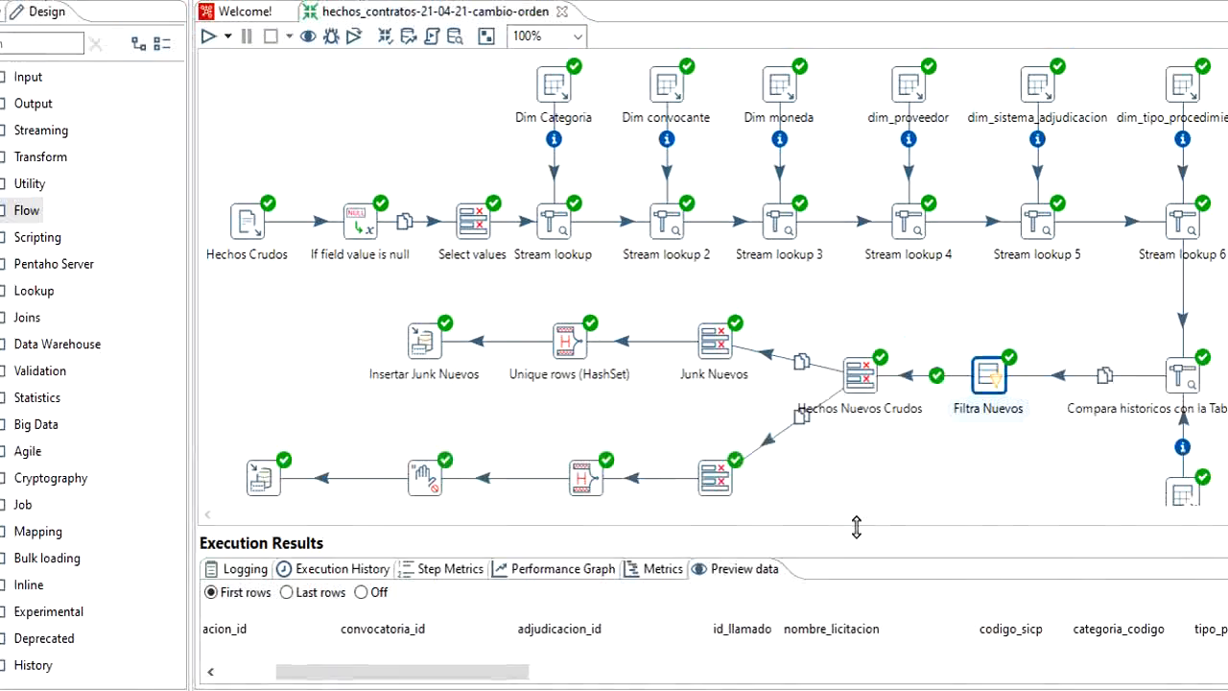
Step: Examine the preview data of the Hechos Nuevos Crudos step
{"action": "left_click", "coordinate": [864, 379]}
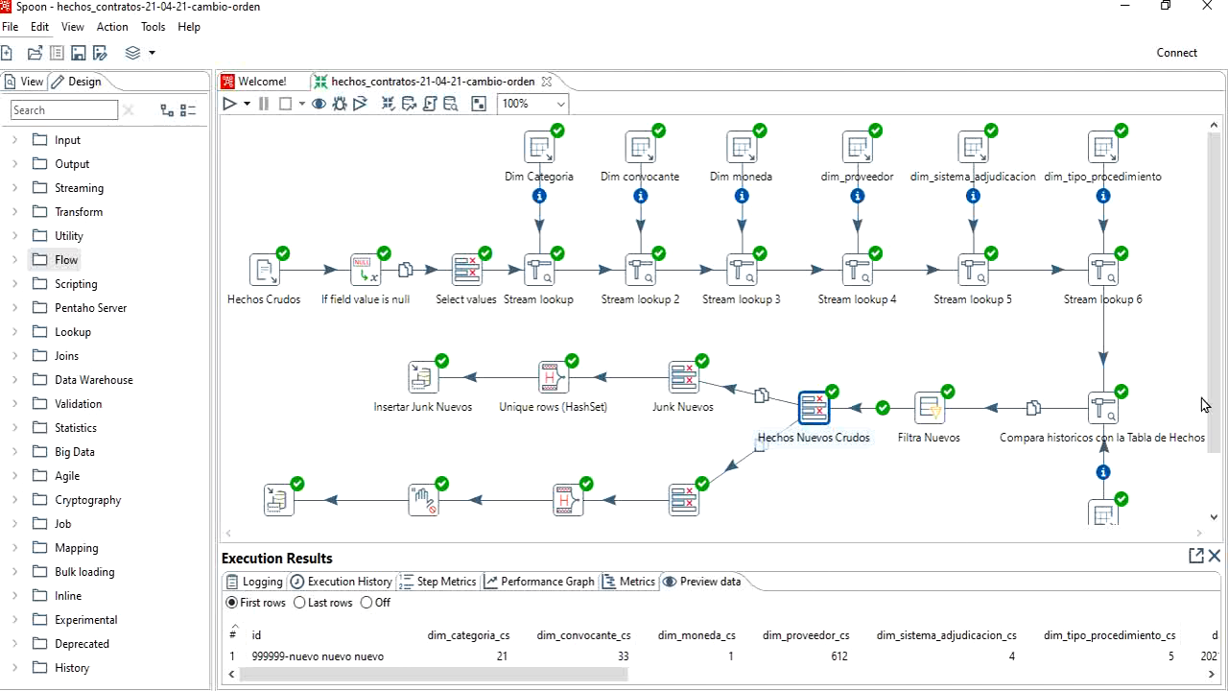
{"action": "left_click_drag", "start_coordinate": [1217, 455], "coordinate": [1219, 510]}
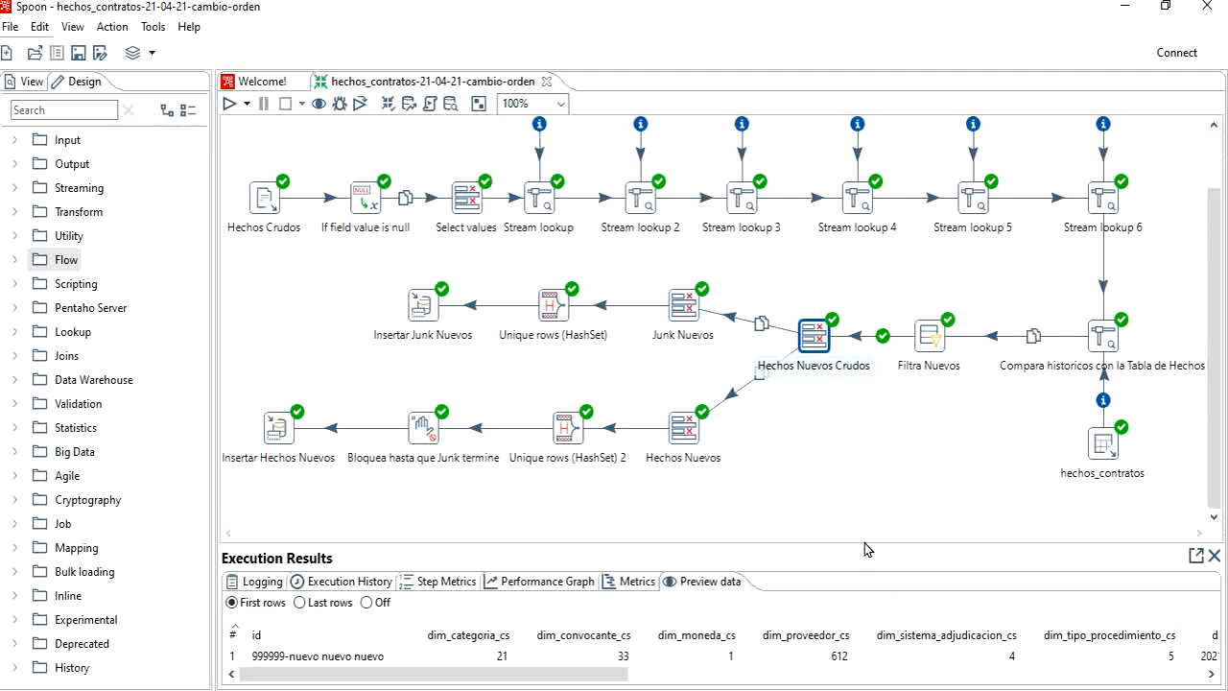
{"action": "left_click_drag", "start_coordinate": [866, 544], "coordinate": [870, 459]}
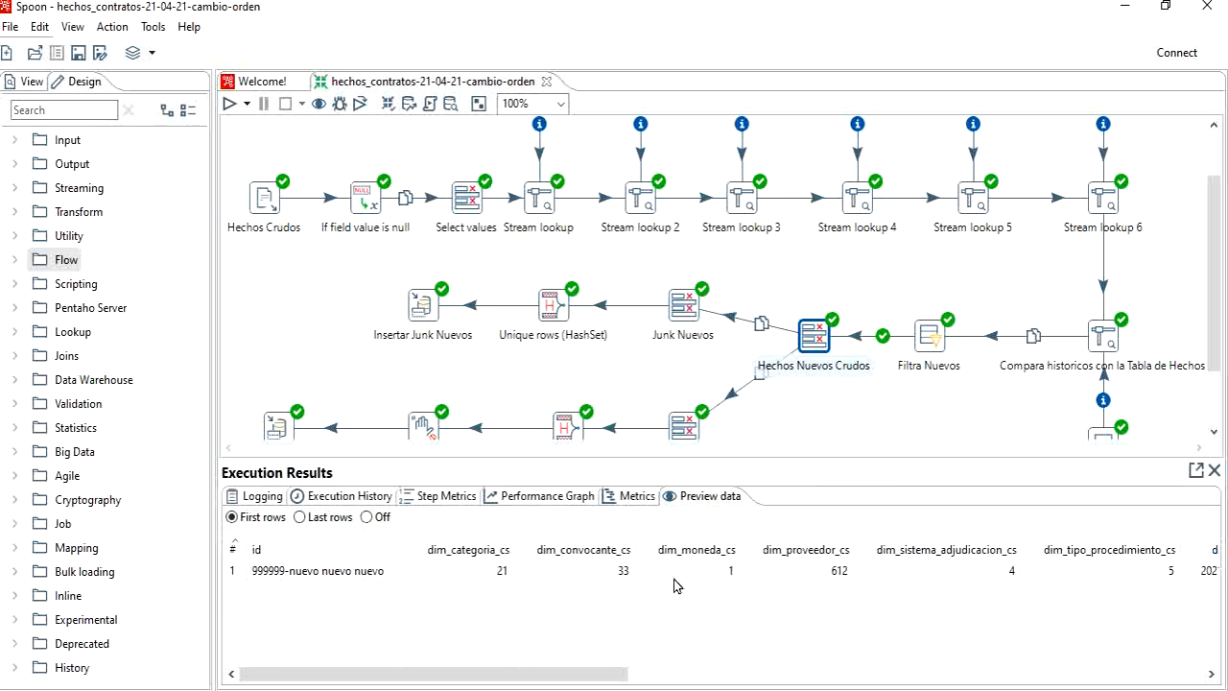
Step: Examine the preview data along the junk and facts branches, up to Insertar Junk Nuevos and Insertar Hechos Nuevos
{"action": "left_click", "coordinate": [679, 310]}
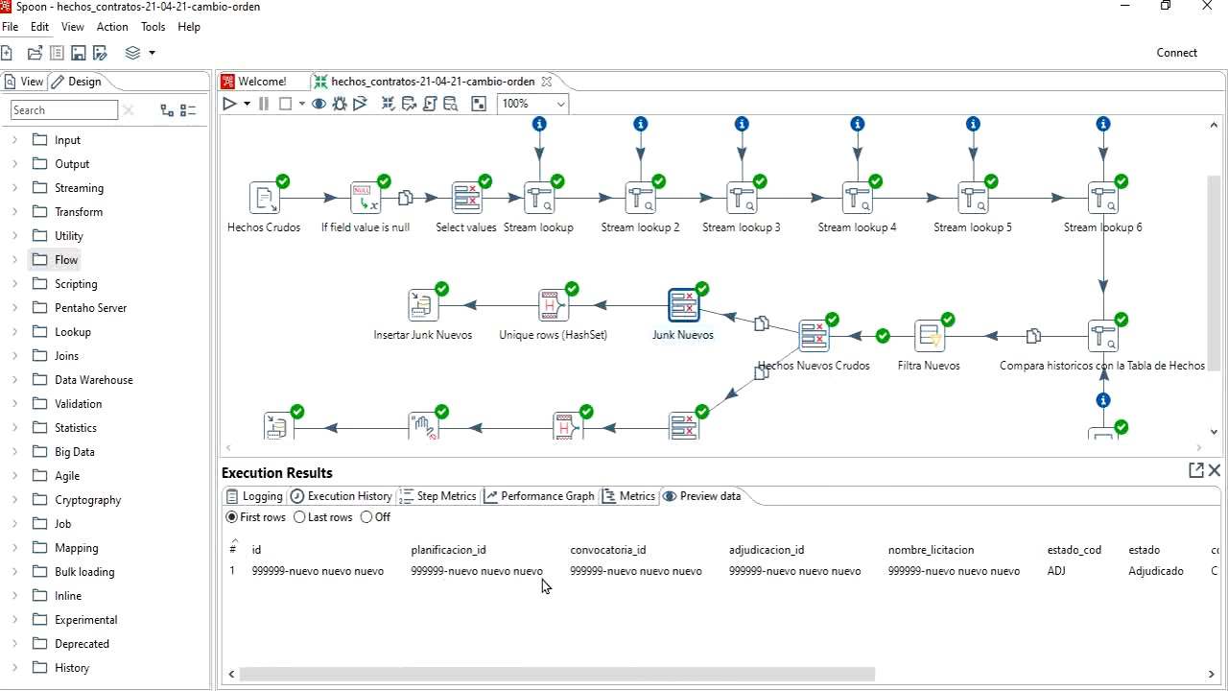
{"action": "left_click", "coordinate": [423, 305]}
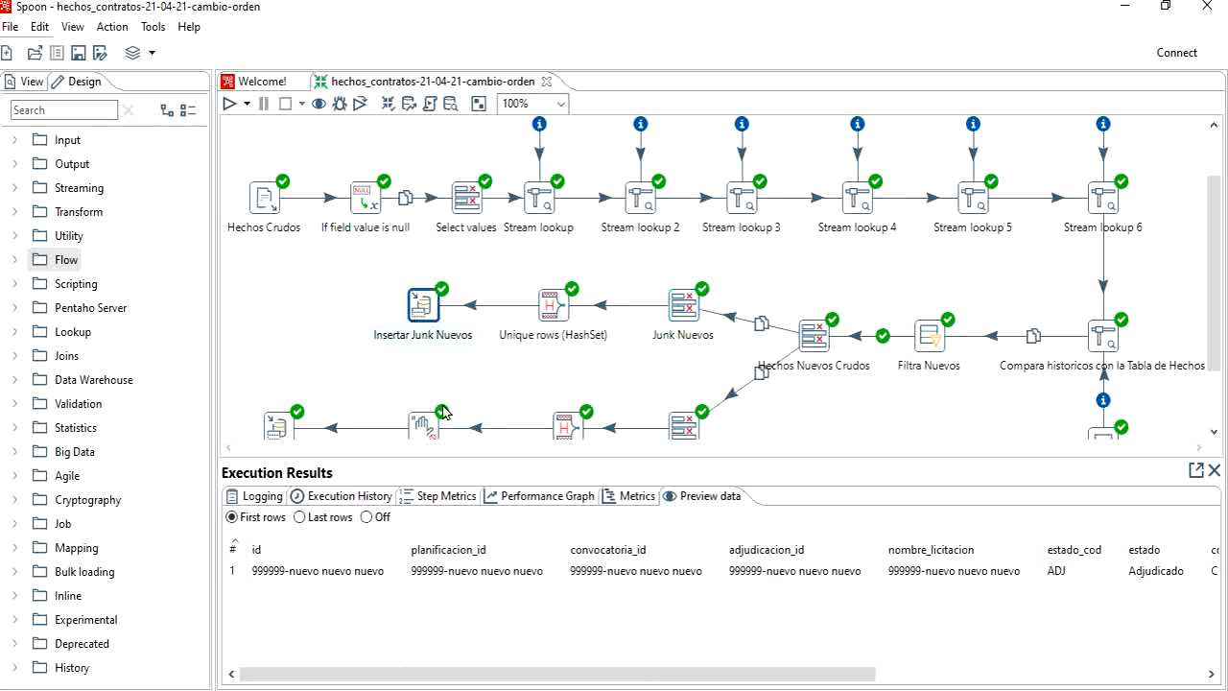
{"action": "scroll", "coordinate": [734, 351], "scroll_direction": "down", "scroll_amount": 1}
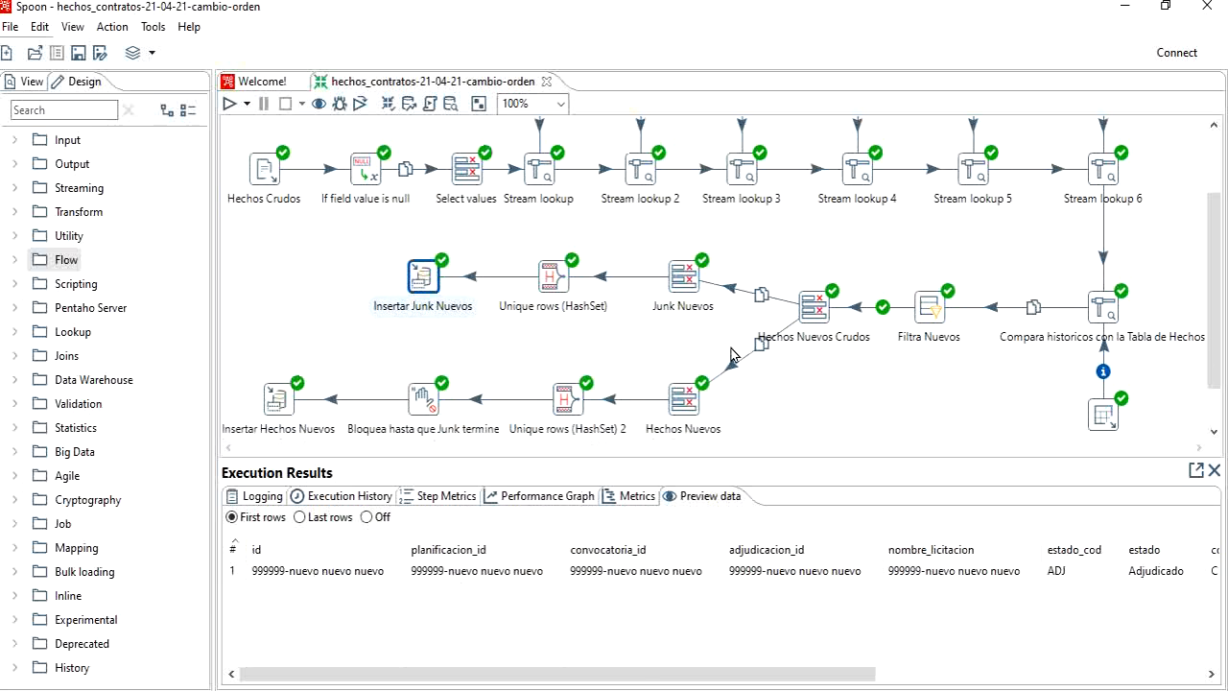
{"action": "left_click", "coordinate": [693, 412]}
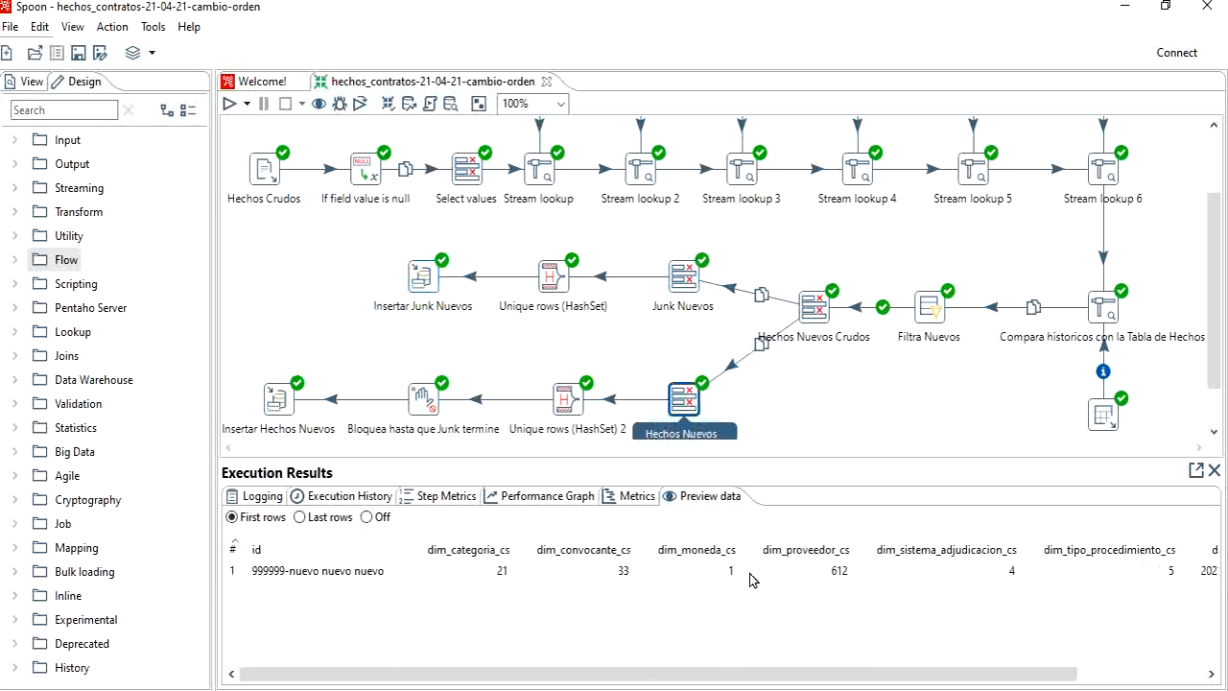
{"action": "left_click", "coordinate": [564, 409]}
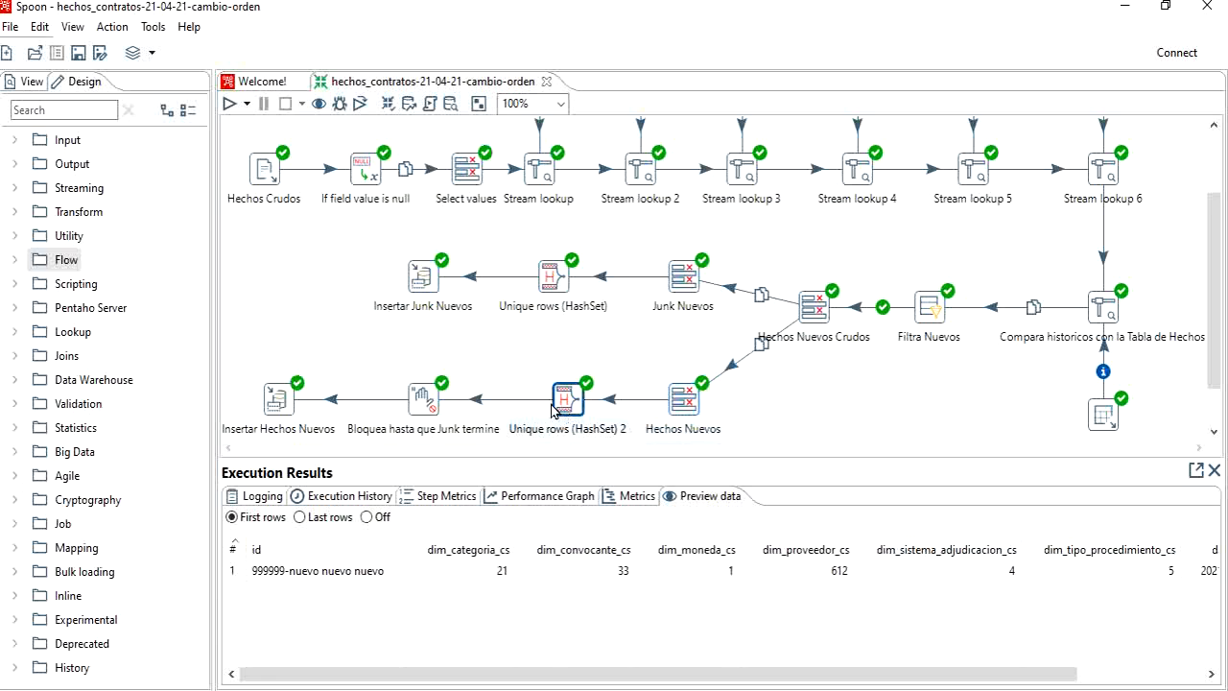
{"action": "left_click", "coordinate": [276, 401]}
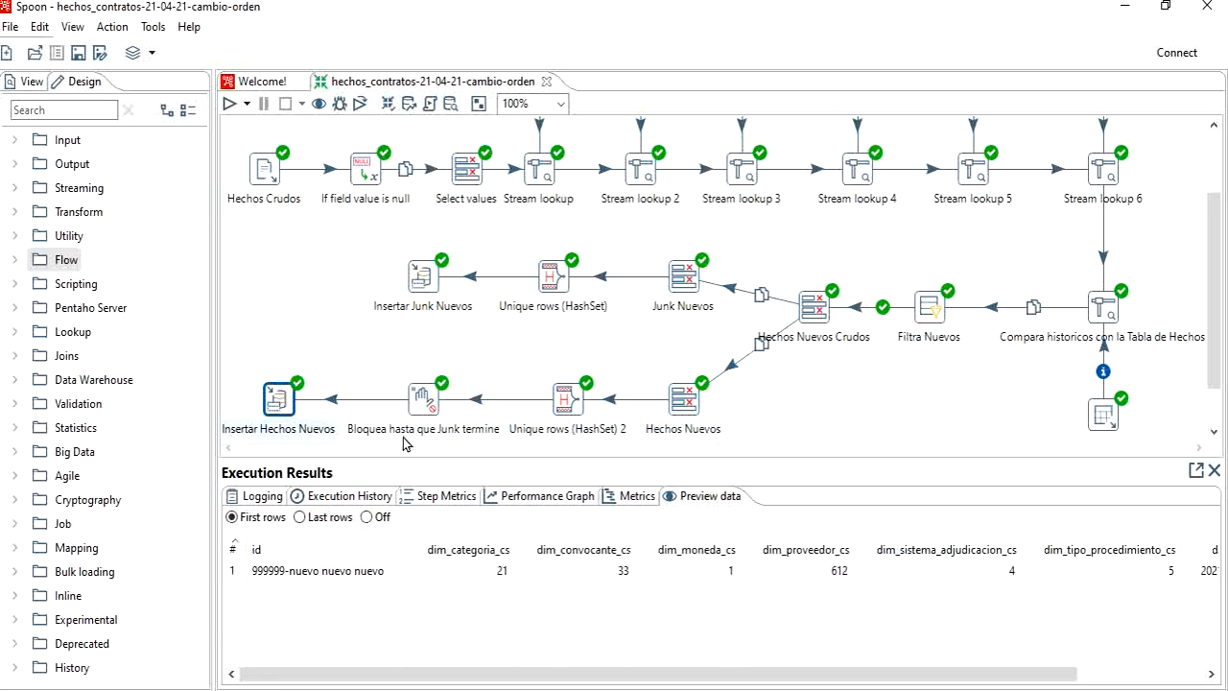
Step: Switch to pgAdmin and rerun the hechos_contratos query to check the rows loaded in the fact table
{"action": "mouse_move", "coordinate": [552, 688]}
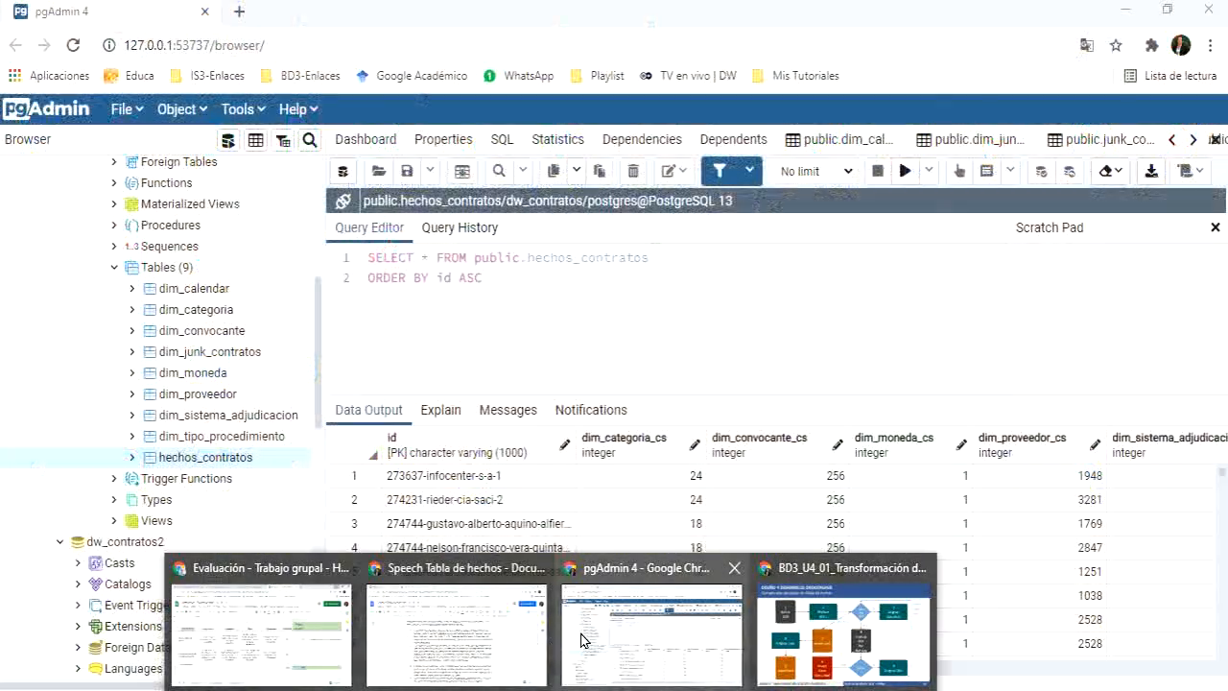
{"action": "left_click", "coordinate": [573, 643]}
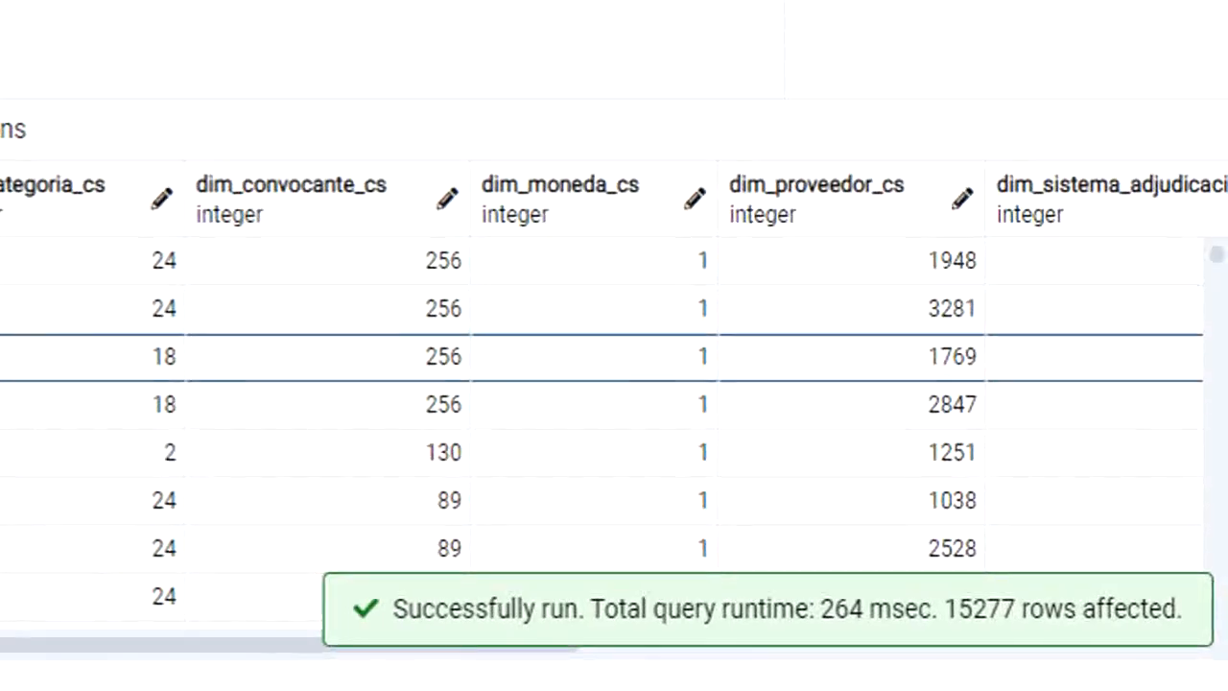
{"action": "scroll", "coordinate": [614, 403], "scroll_direction": "down", "scroll_amount": 5}
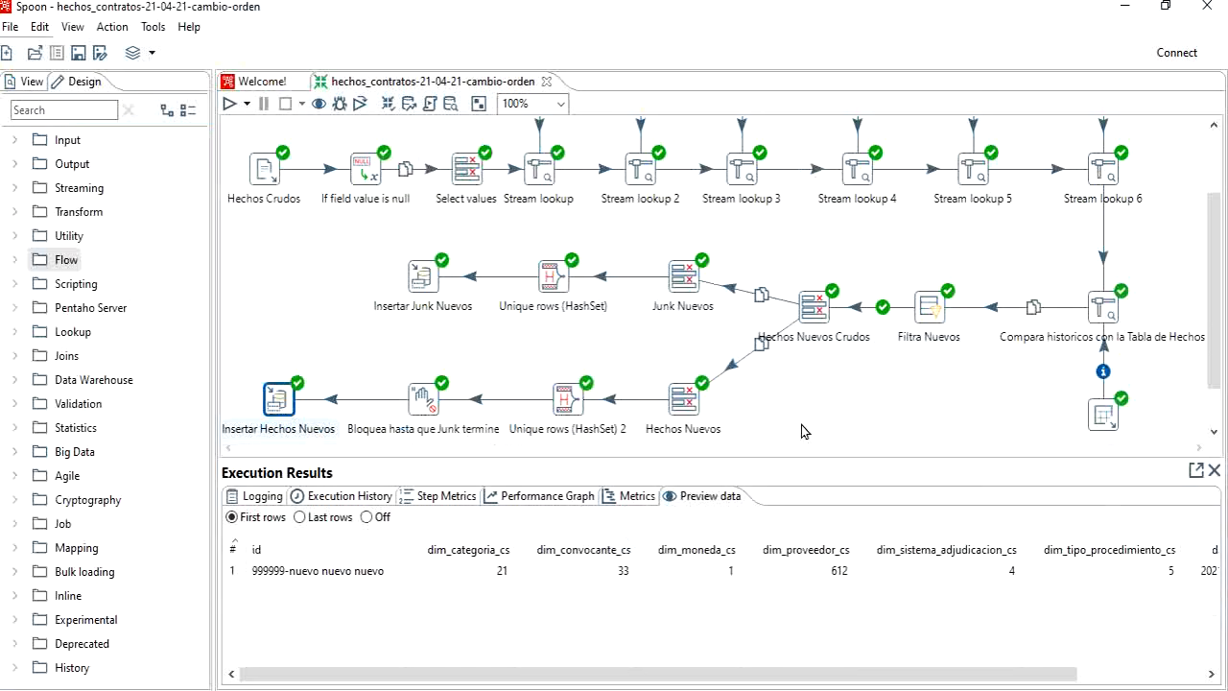
{"action": "scroll", "coordinate": [777, 412], "scroll_direction": "up", "scroll_amount": 3}
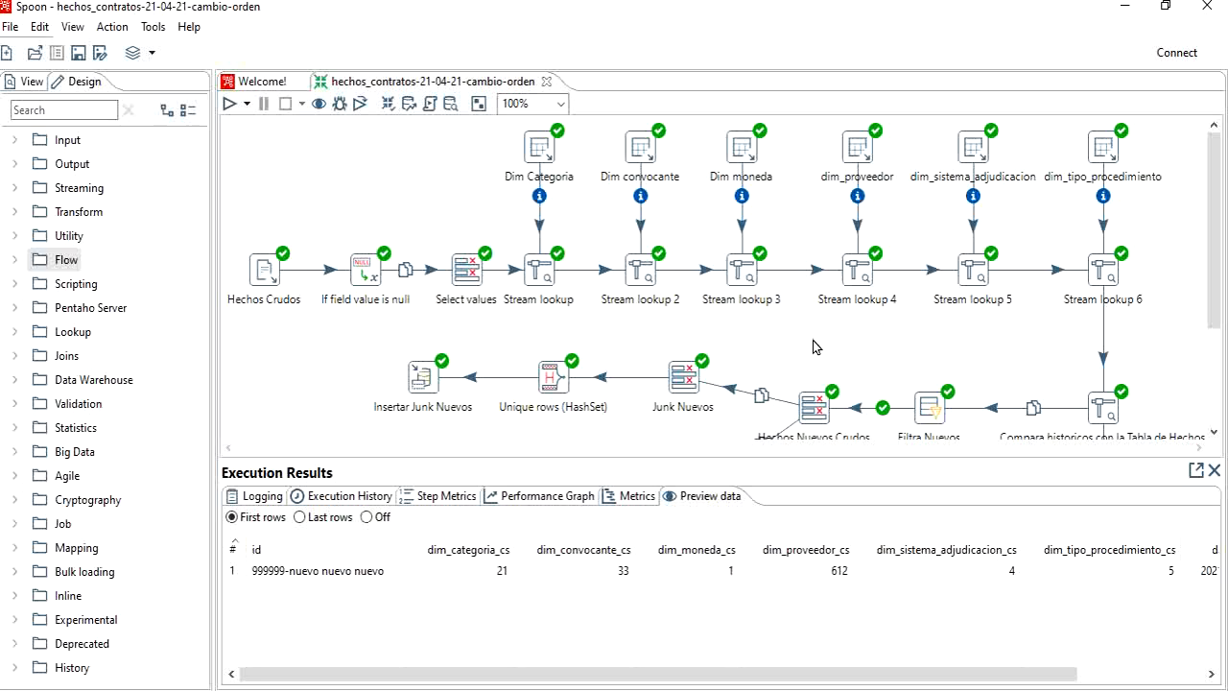
{"action": "scroll", "coordinate": [938, 351], "scroll_direction": "down", "scroll_amount": 3}
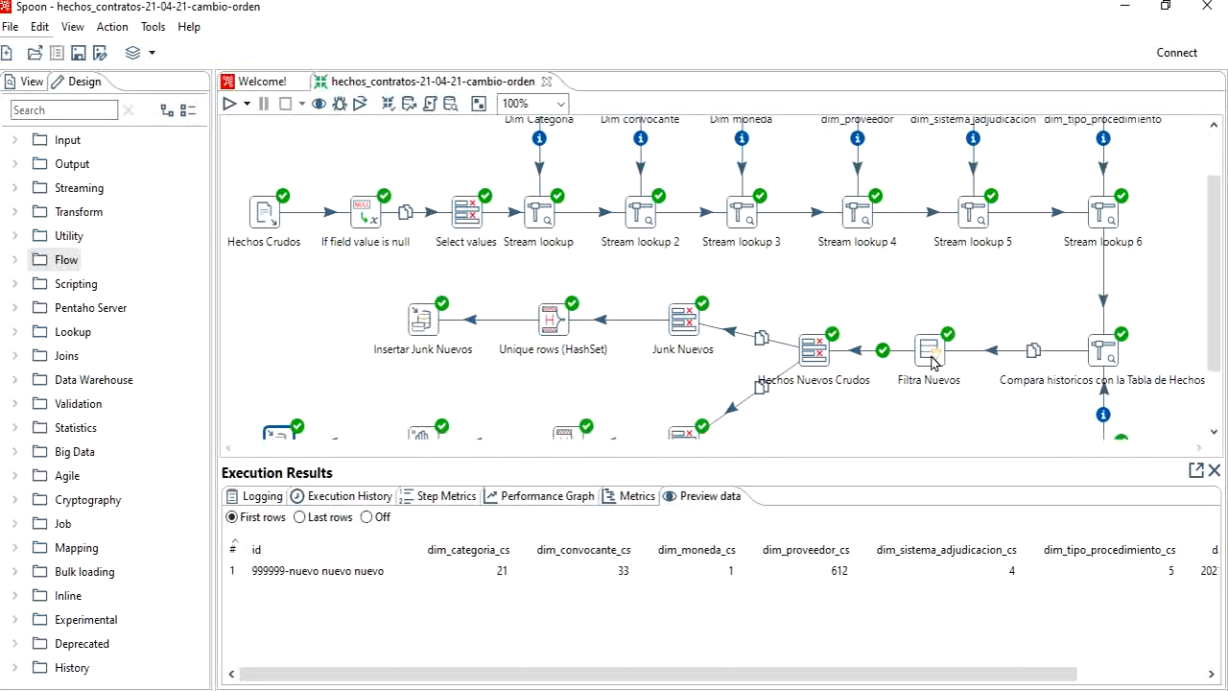
{"action": "scroll", "coordinate": [888, 406], "scroll_direction": "down", "scroll_amount": 2}
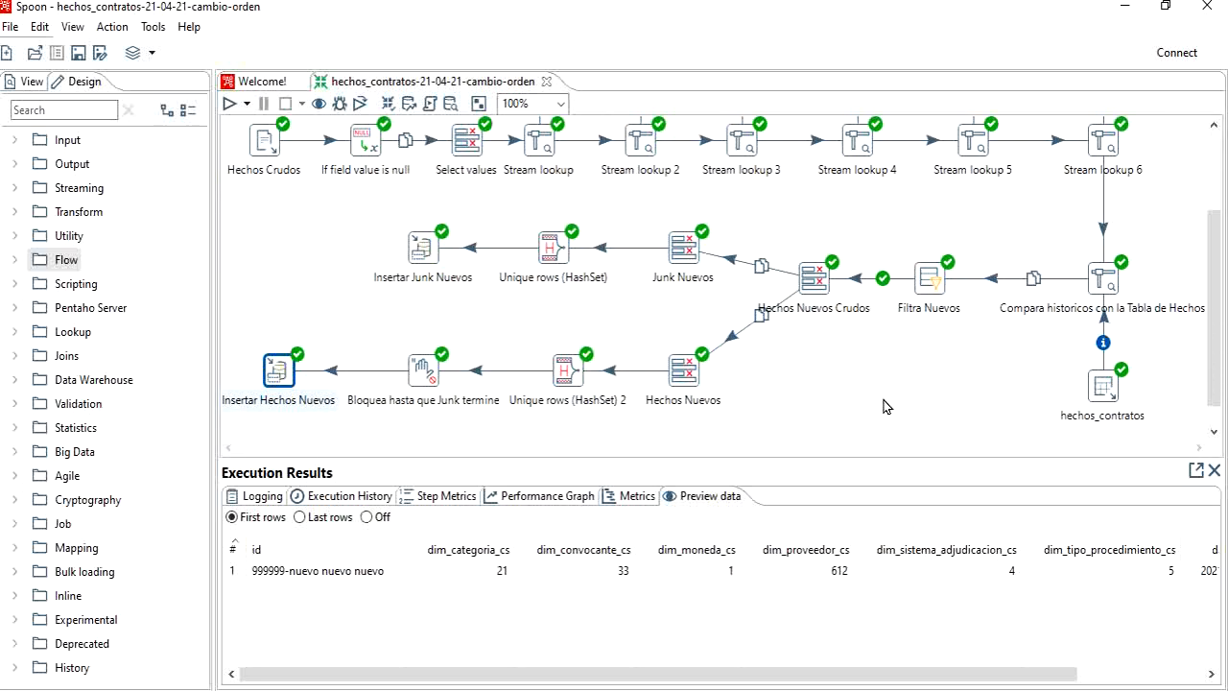
{"action": "left_click_drag", "start_coordinate": [808, 460], "coordinate": [811, 529]}
{"action": "scroll", "coordinate": [719, 453], "scroll_direction": "up", "scroll_amount": 4}
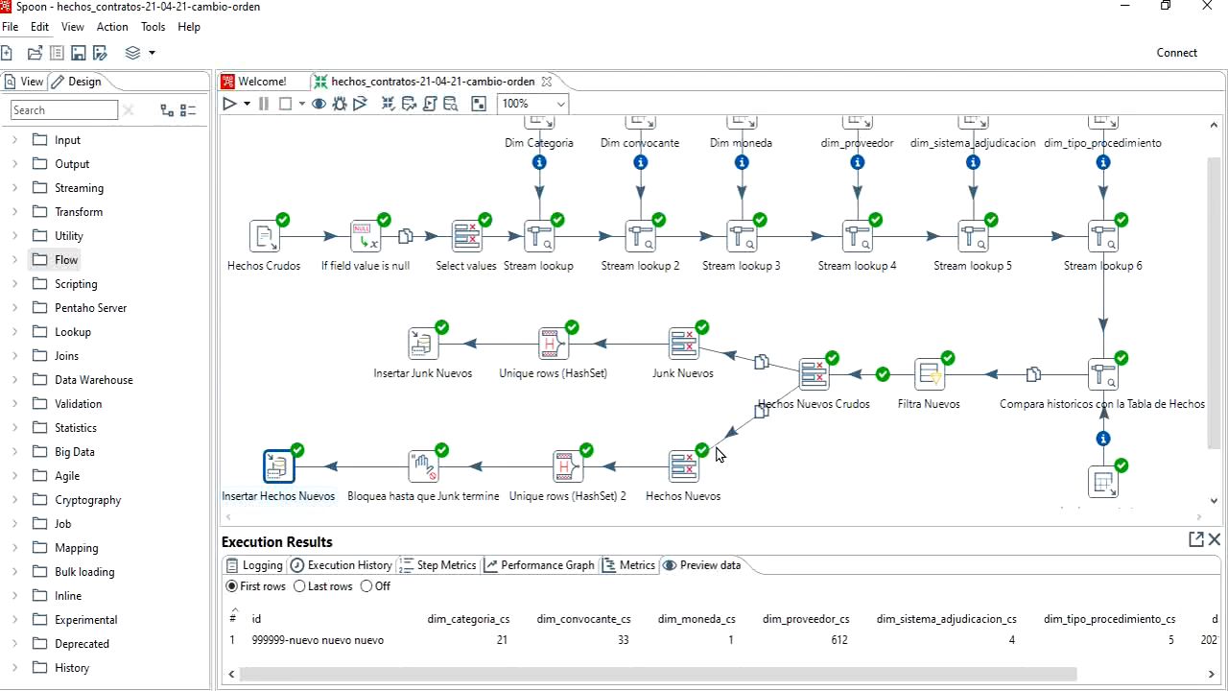